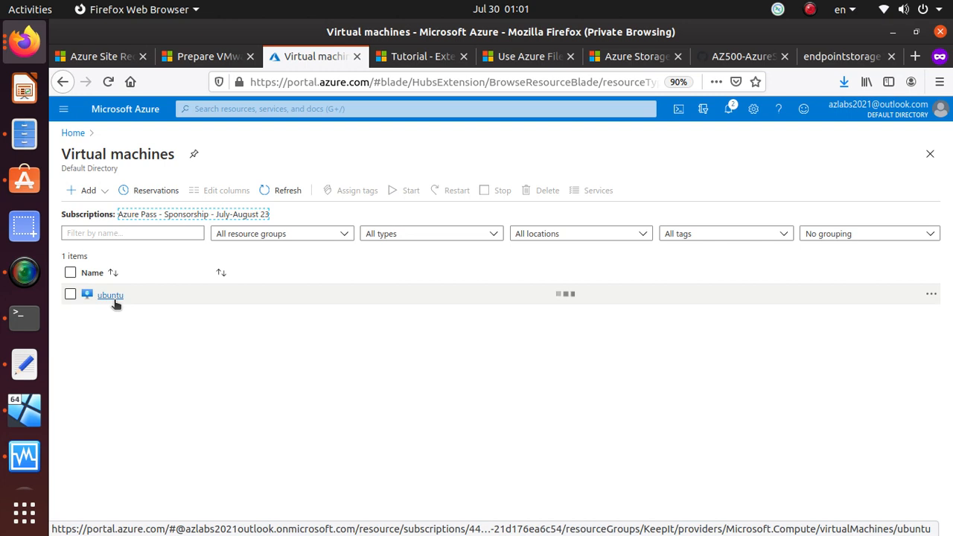
Open the ubuntu virtual machine, start it, and highlight its location on the overview page
double_click(536, 294)
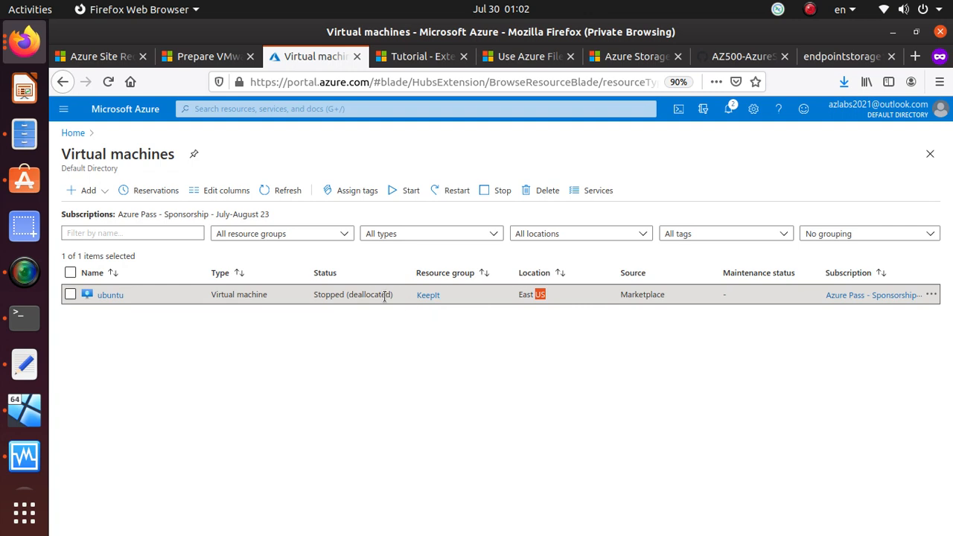
click(115, 296)
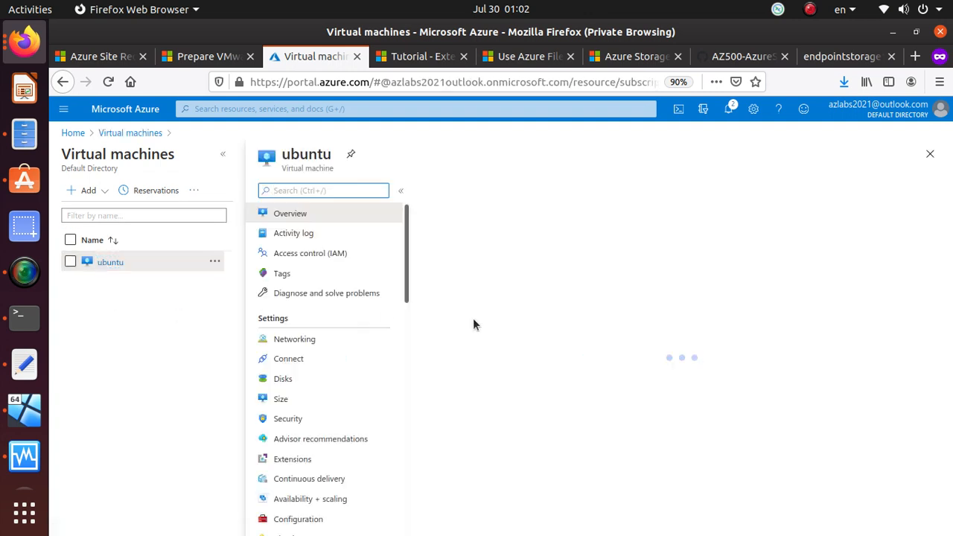
click(457, 190)
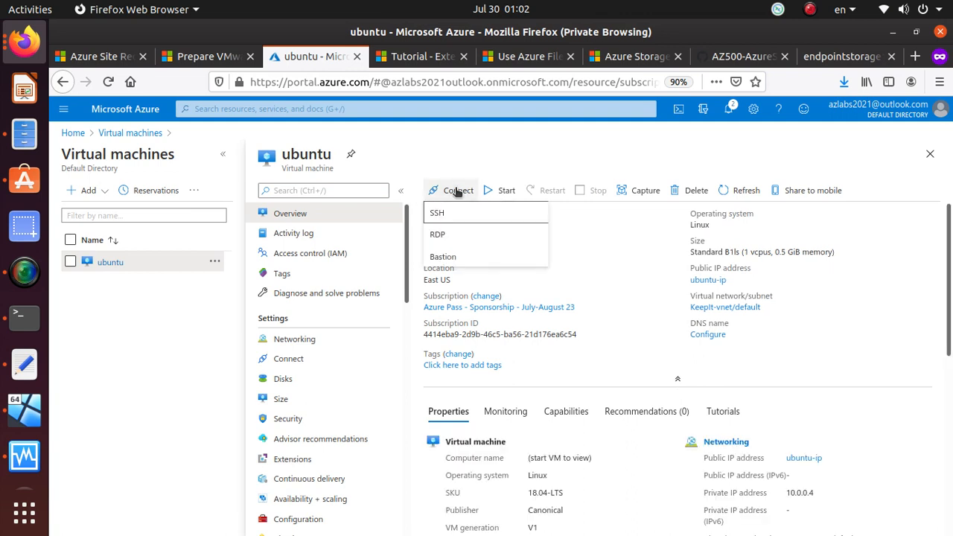
click(500, 192)
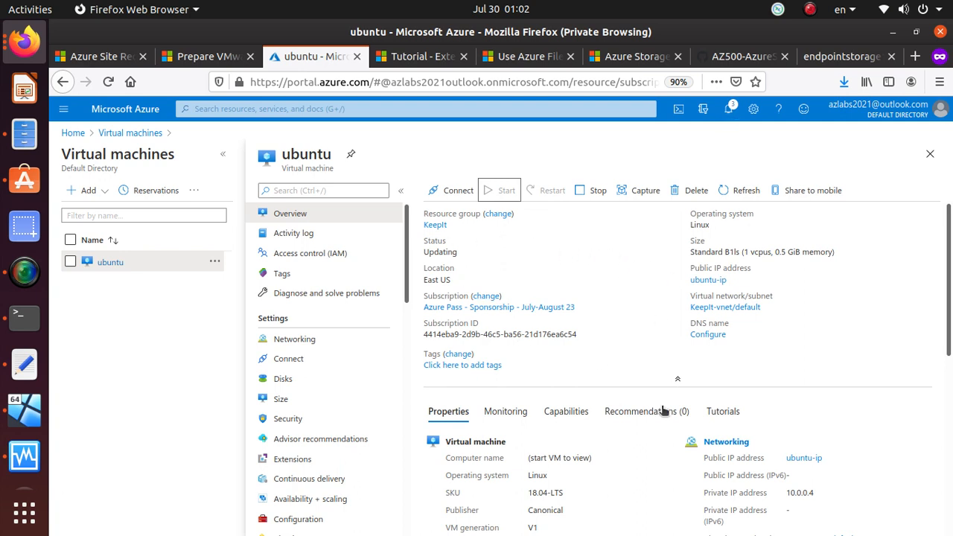
triple_click(438, 279)
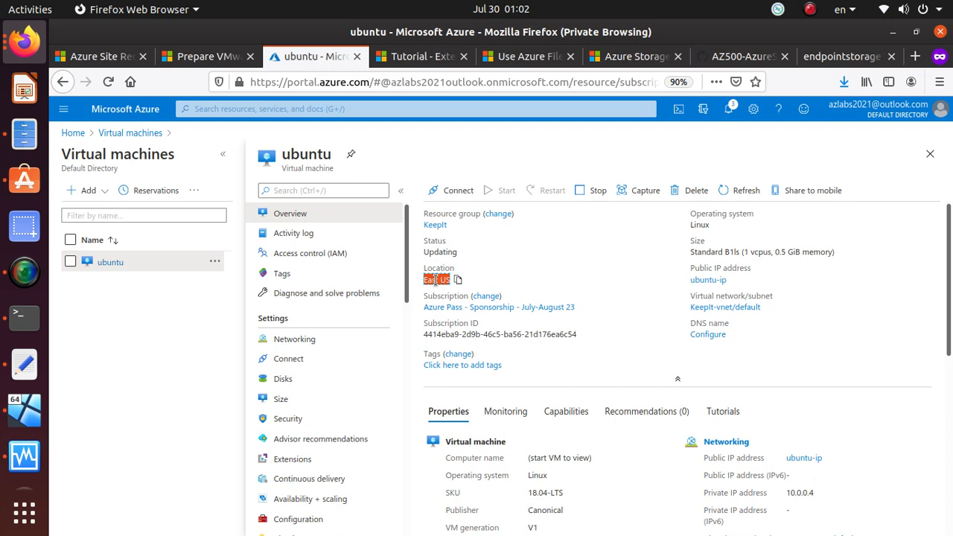
Search the web for "azure paired regions" in a new browser tab and open the Microsoft Docs article on Azure Paired Regions
key(ctrl+t)
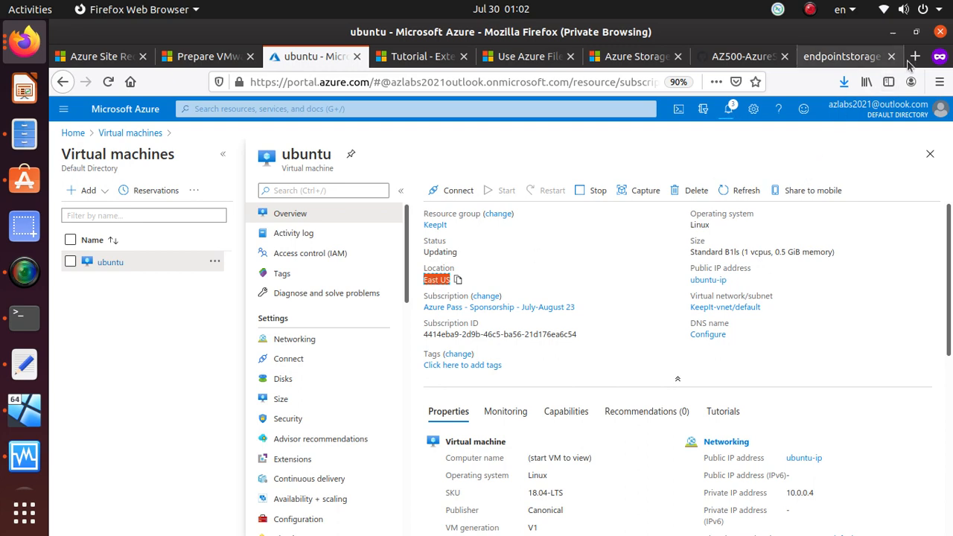
text(a)
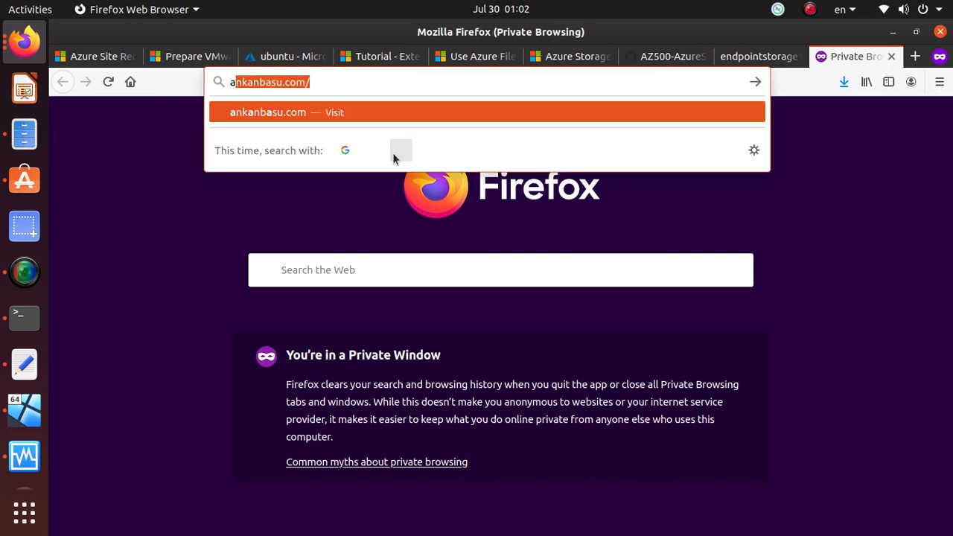
text(zure pa)
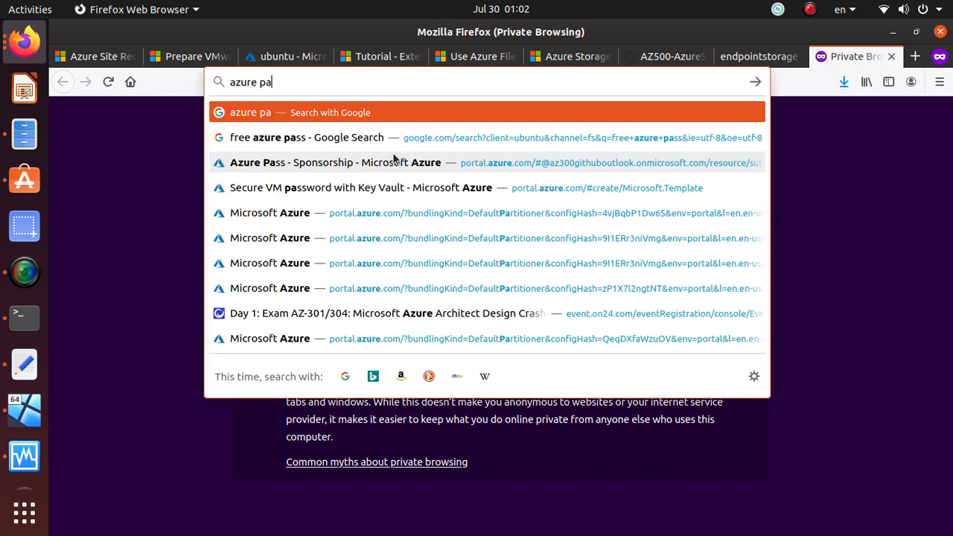
text(ired regions)
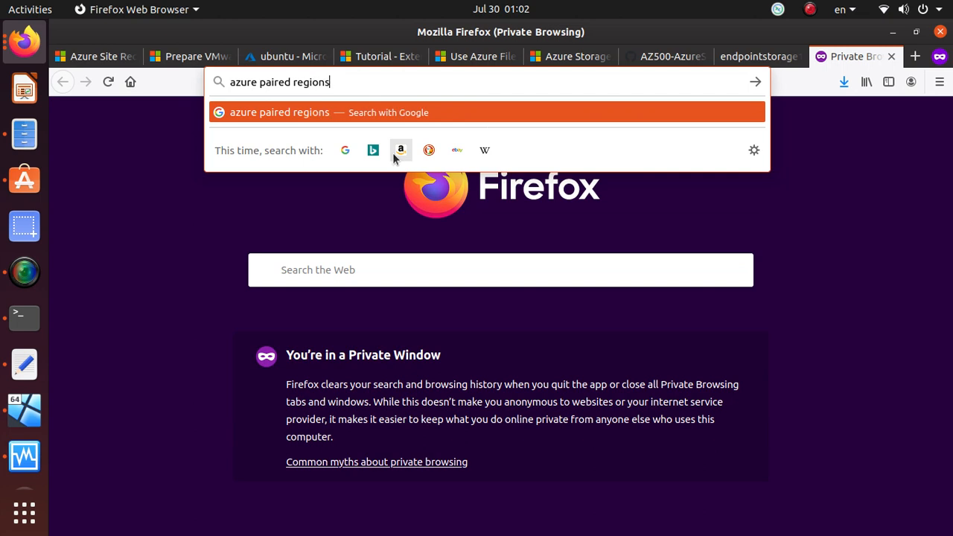
key(Return)
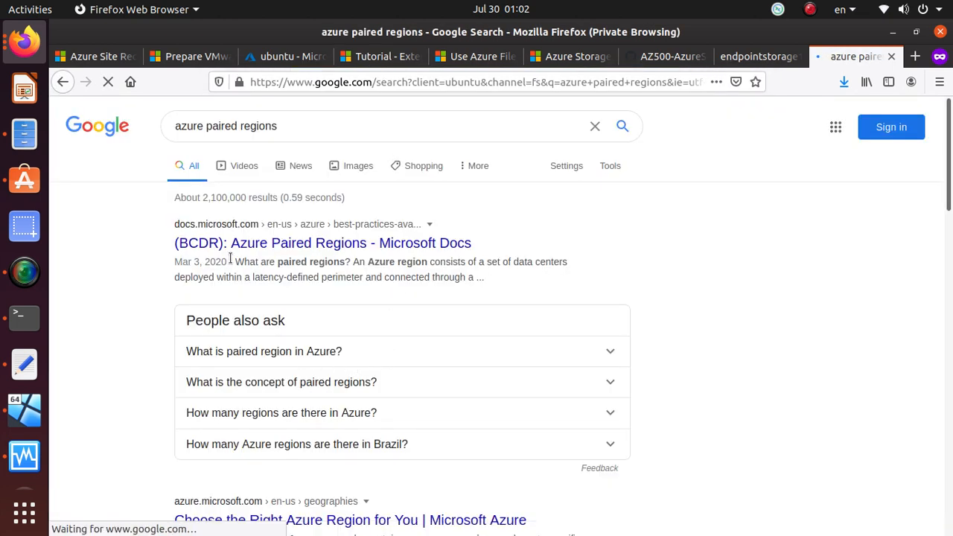
click(361, 245)
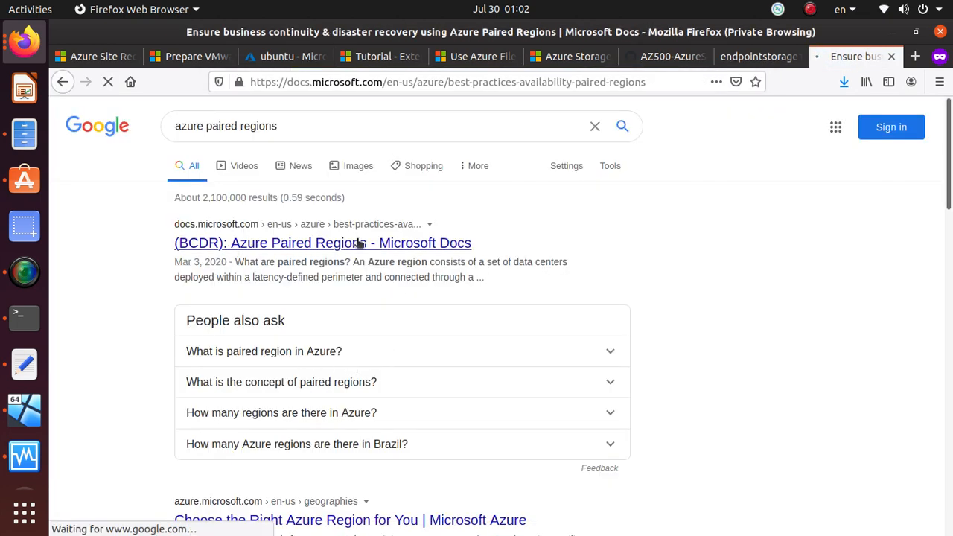
Look up the region paired with East US in the article's Azure Regional Pairs table and highlight that North America row
scroll(355, 242, down, 5)
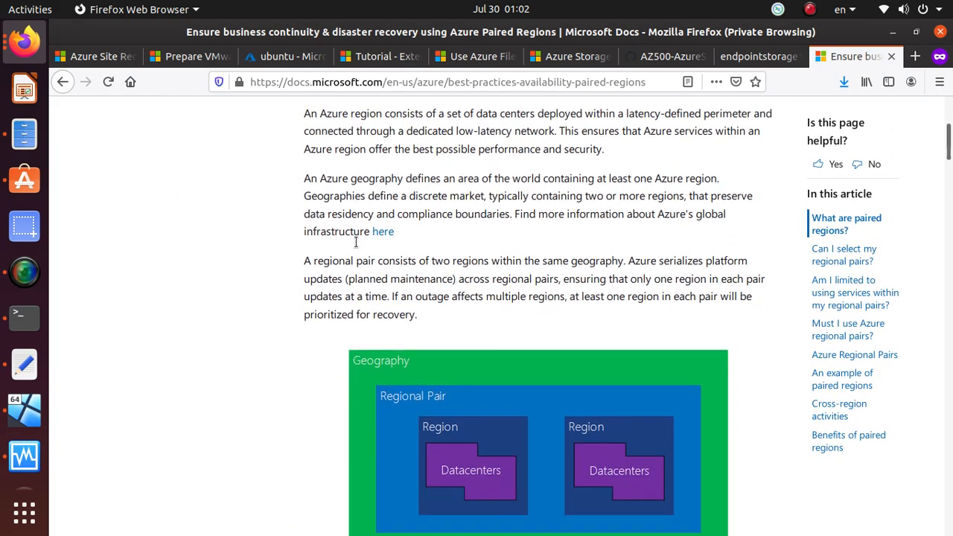
scroll(354, 241, down, 2)
scroll(350, 258, up, 4)
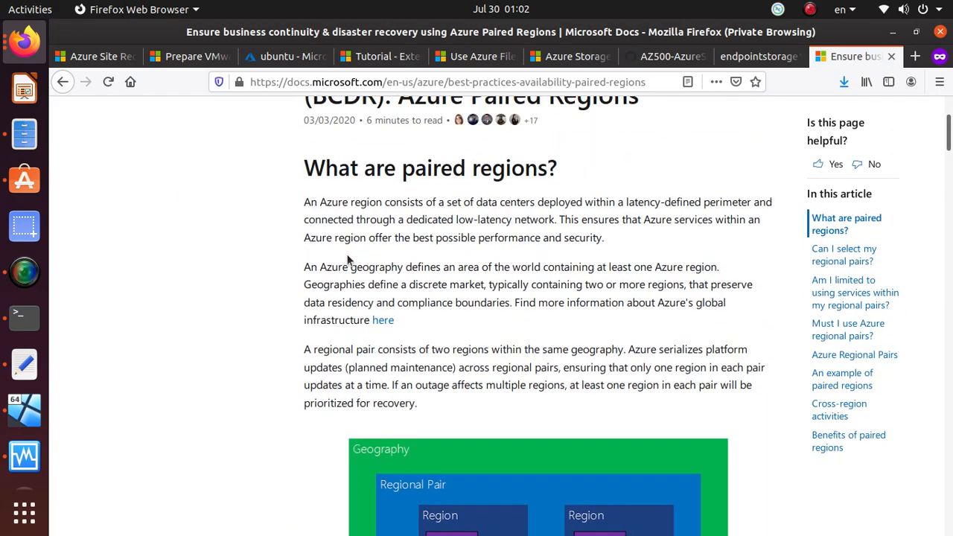
scroll(347, 259, down, 10)
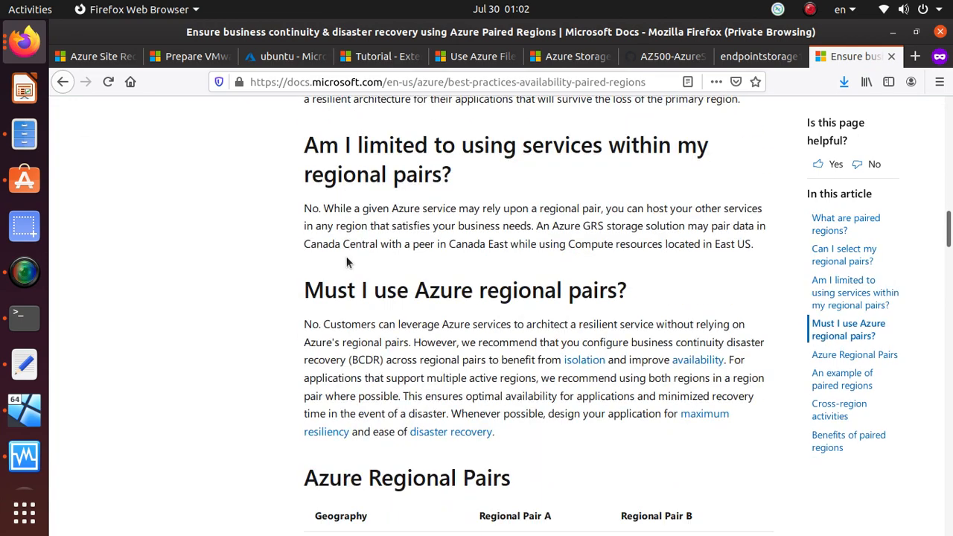
scroll(347, 262, down, 5)
scroll(364, 348, down, 3)
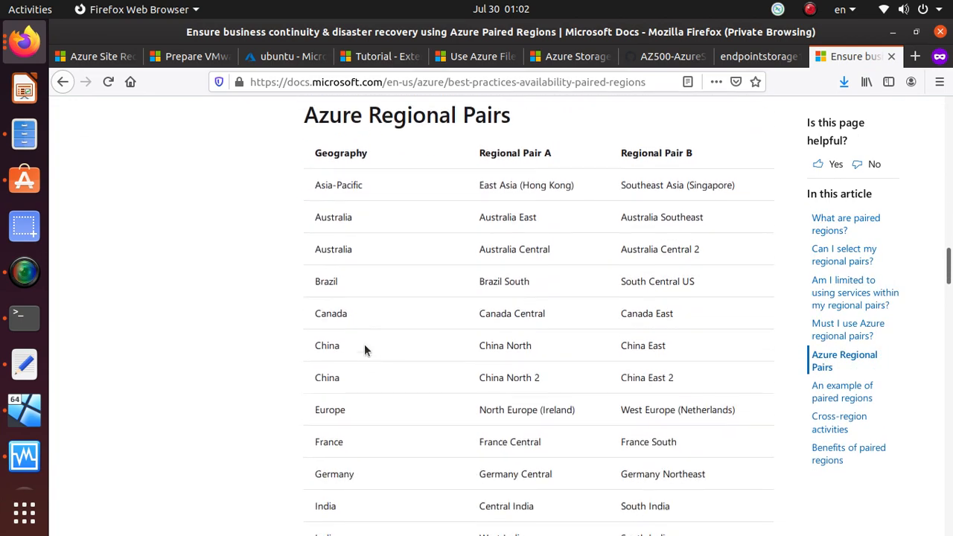
scroll(365, 361, down, 1)
scroll(368, 374, down, 7)
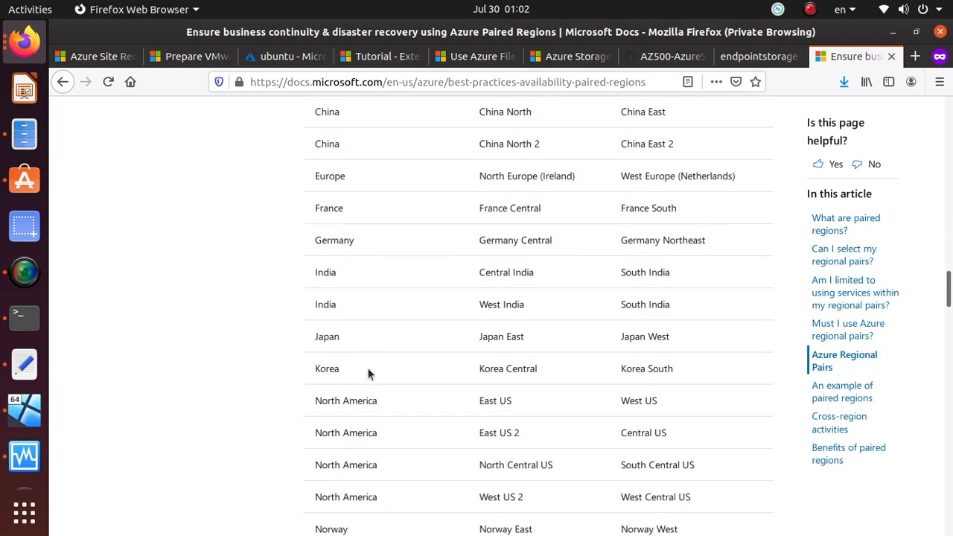
triple_click(503, 360)
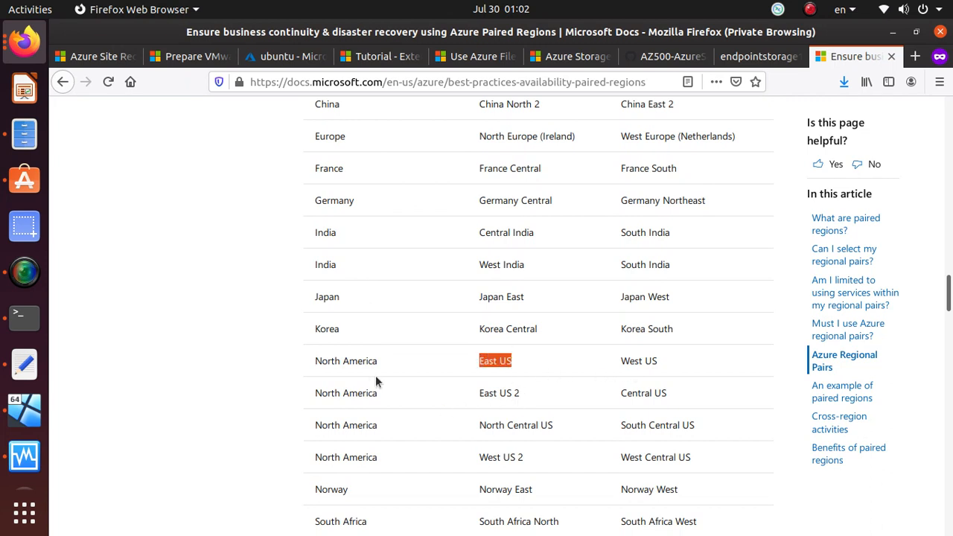
triple_click(319, 361)
drag(488, 357, 675, 357)
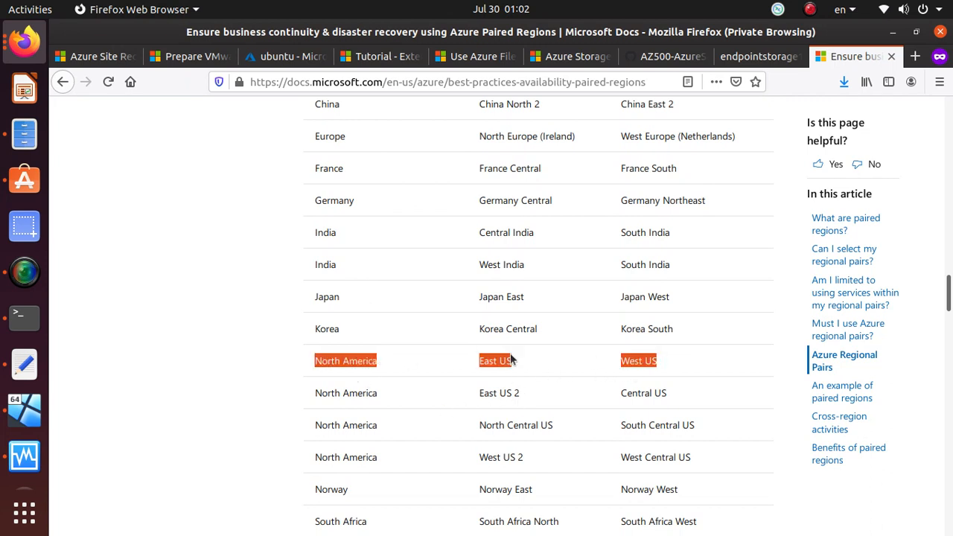
Read the article's "What are paired regions?" section and highlight its heading and first paragraph
scroll(648, 360, up, 10)
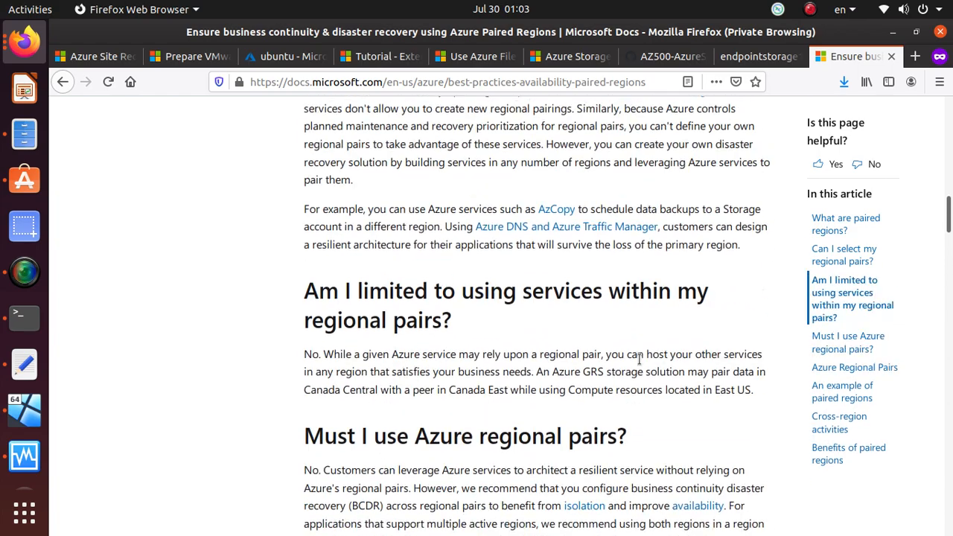
scroll(640, 360, up, 10)
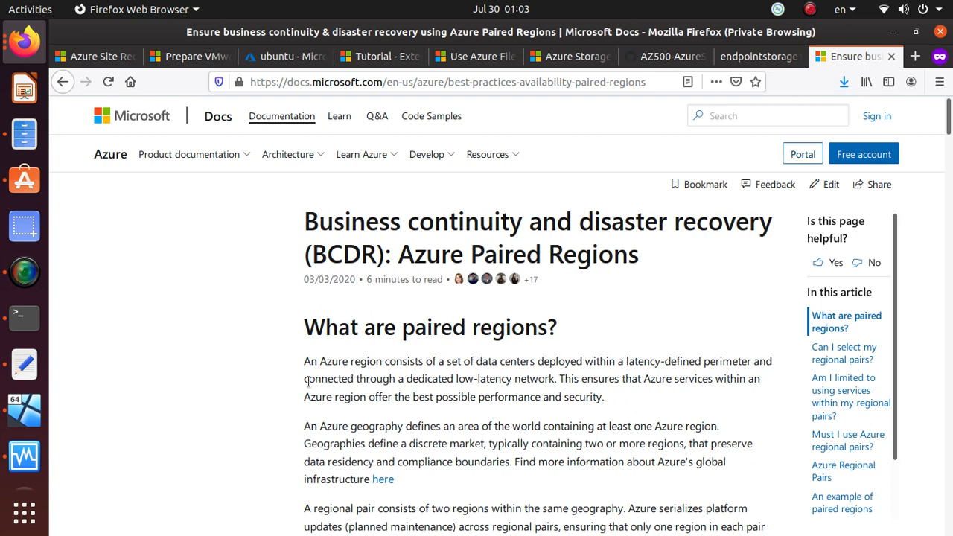
drag(306, 378, 557, 378)
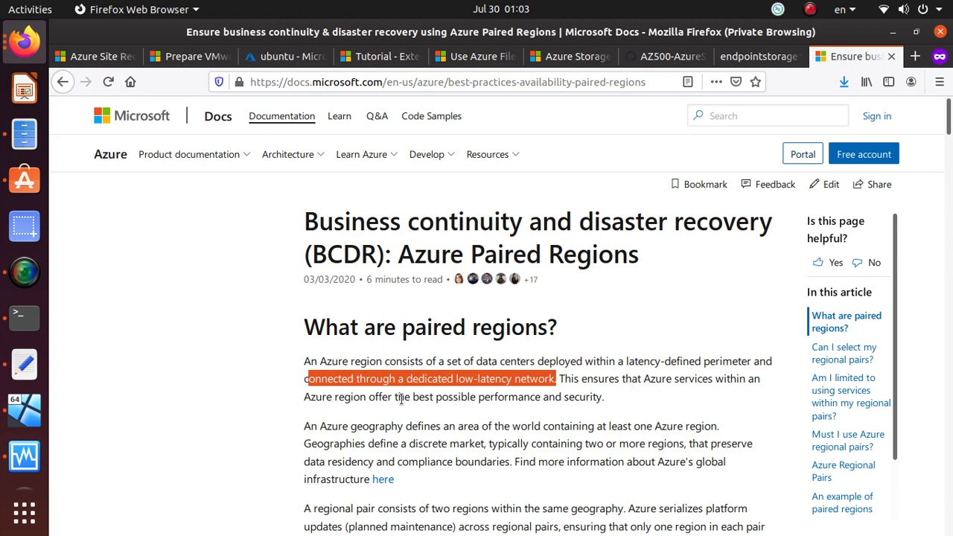
drag(627, 400, 300, 329)
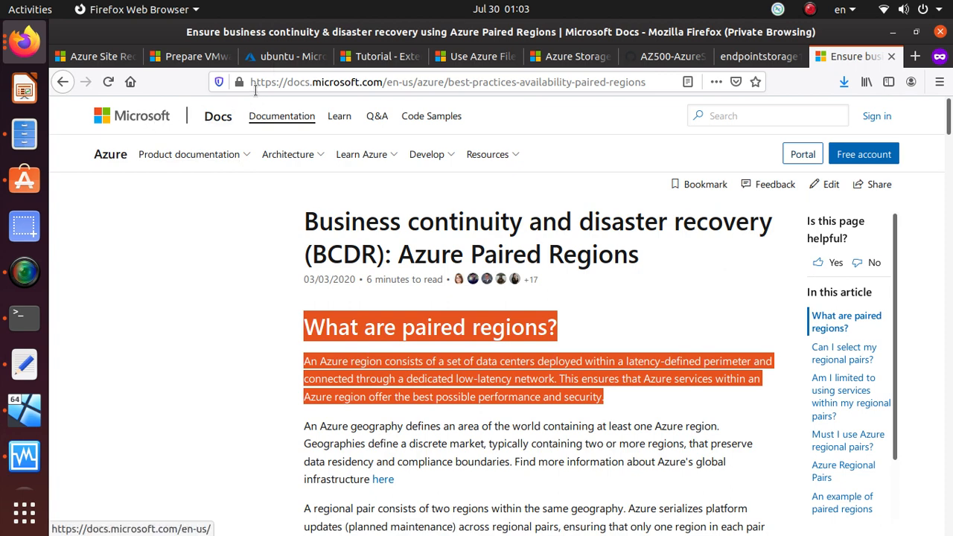
Return to the Azure portal, search for "recovery" and open the Recovery Services vaults service
click(278, 65)
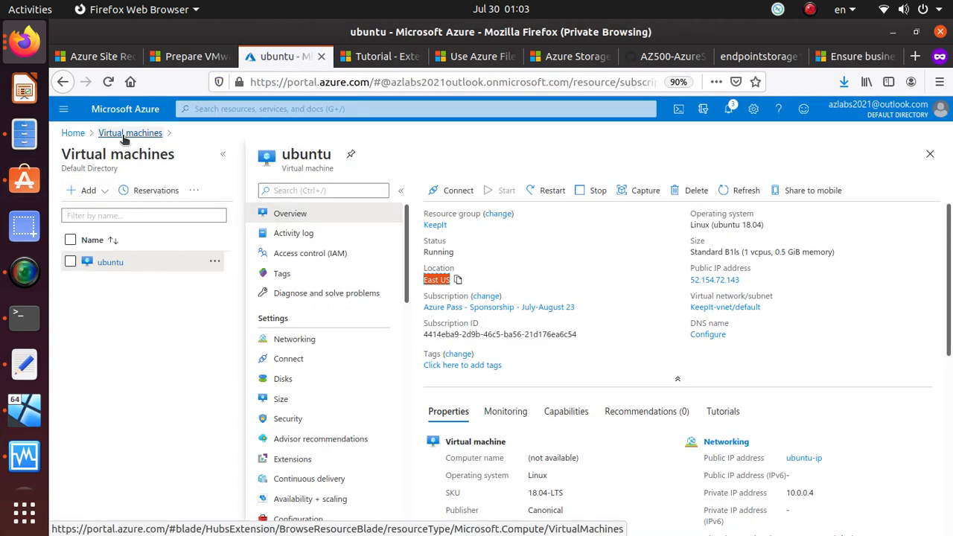
scroll(334, 313, down, 4)
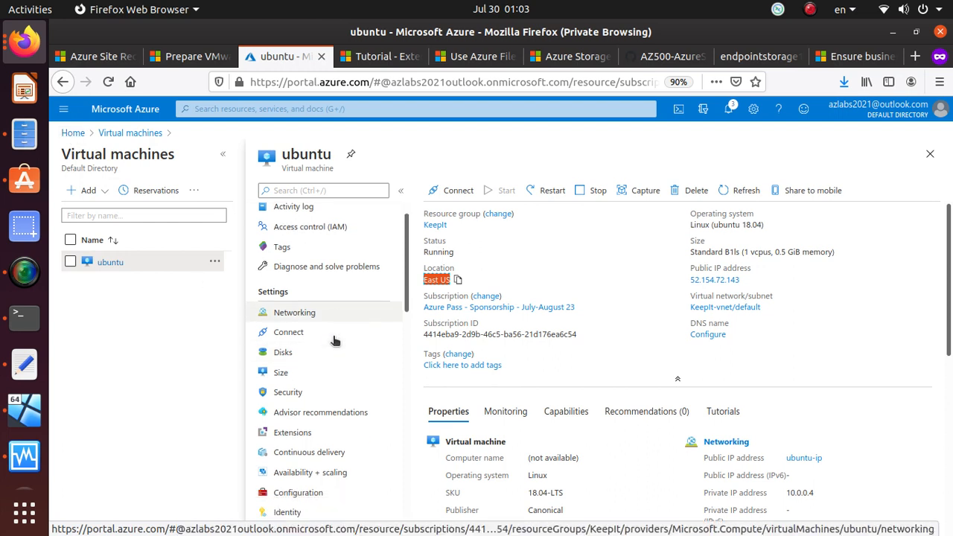
scroll(334, 340, down, 3)
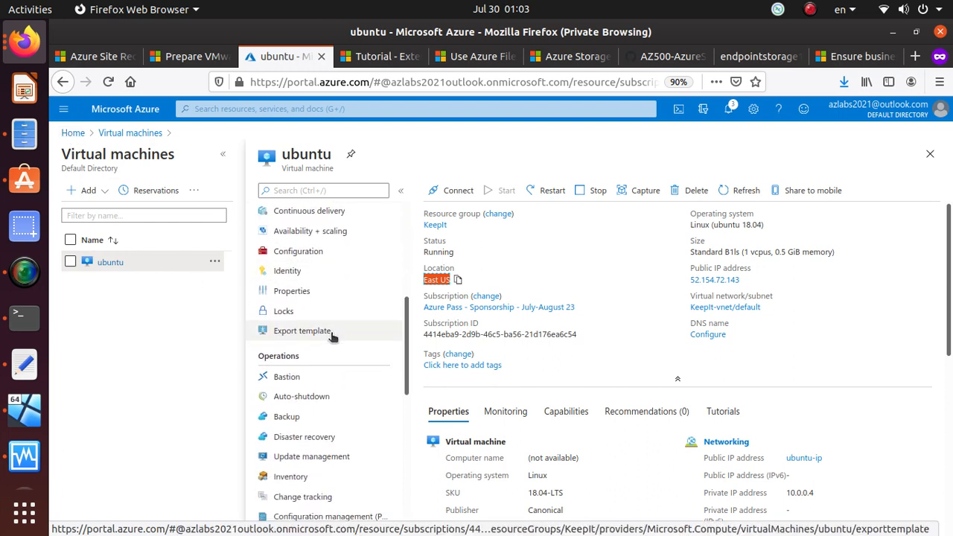
scroll(331, 337, down, 3)
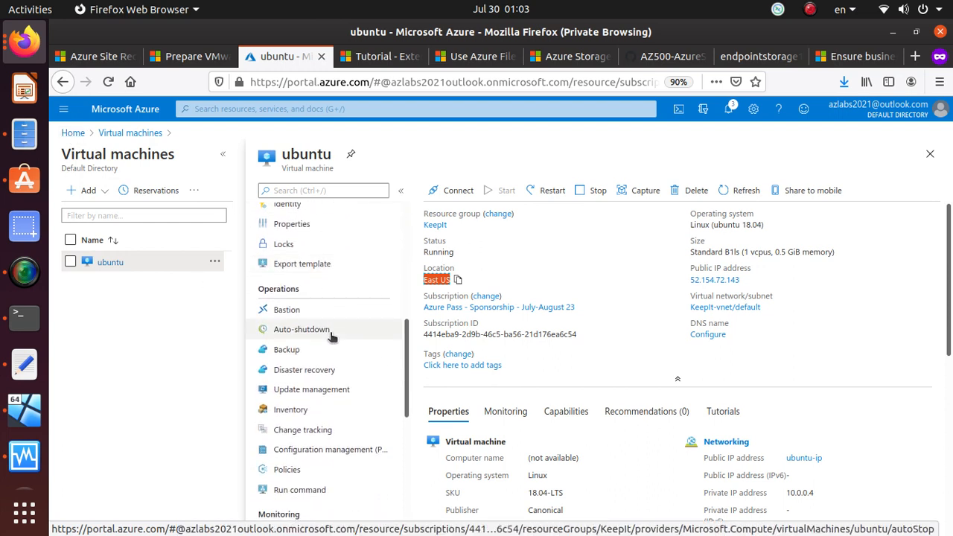
scroll(331, 336, up, 6)
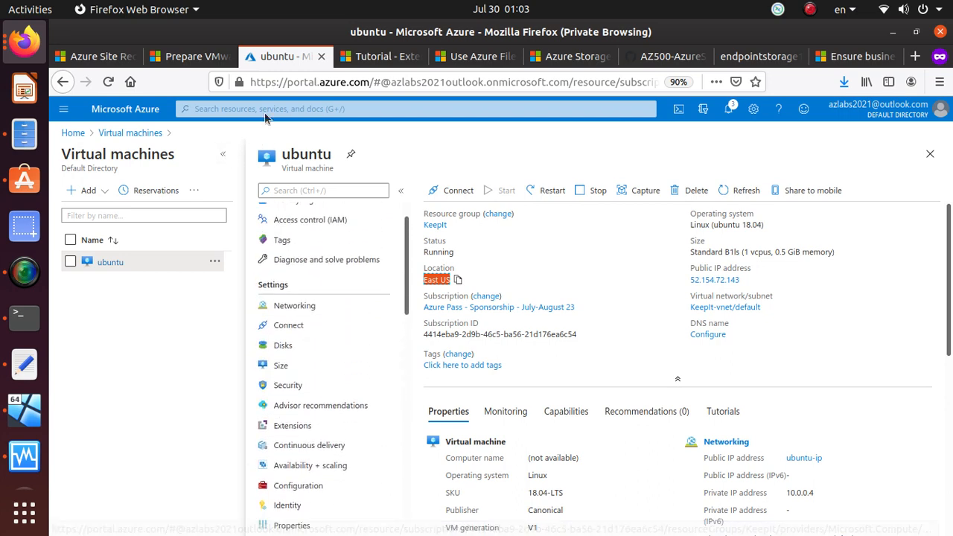
click(265, 111)
text(re)
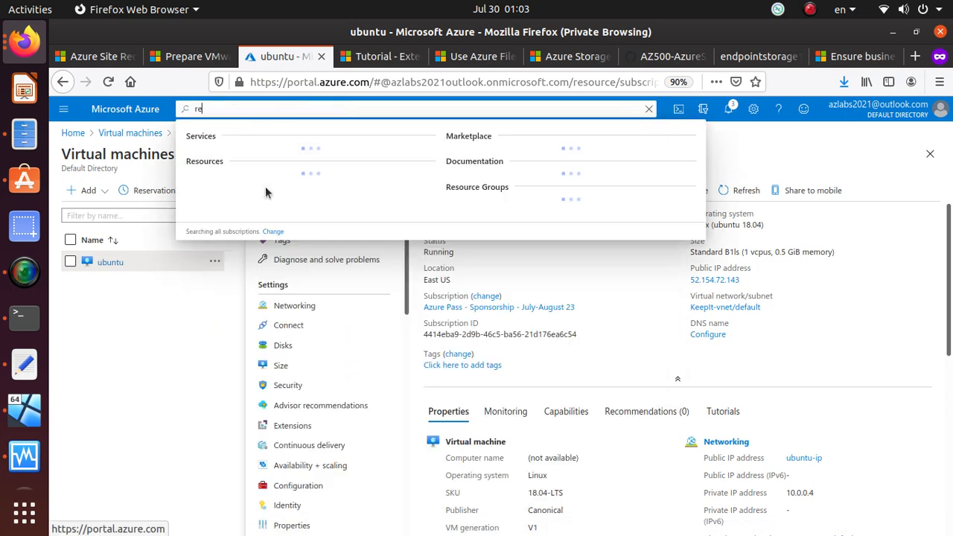
text(covery)
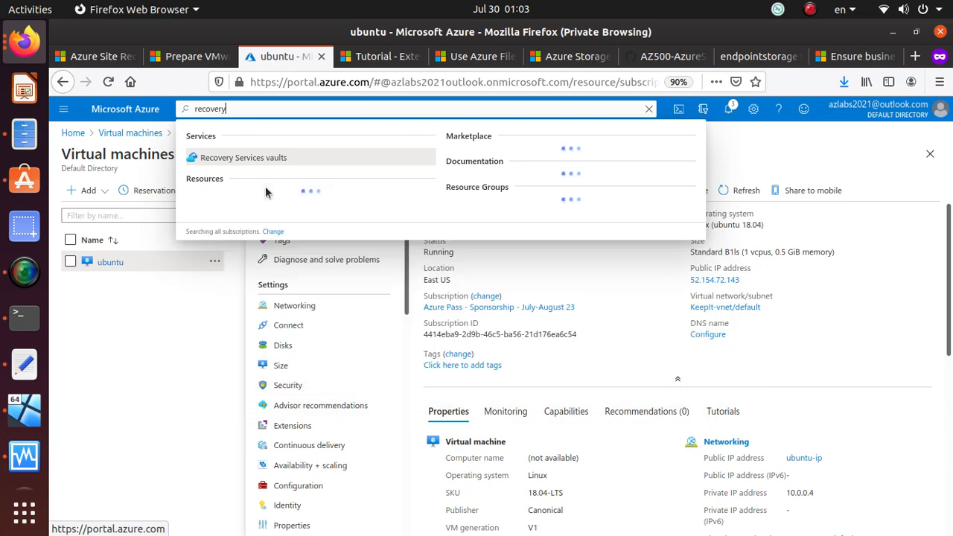
click(282, 159)
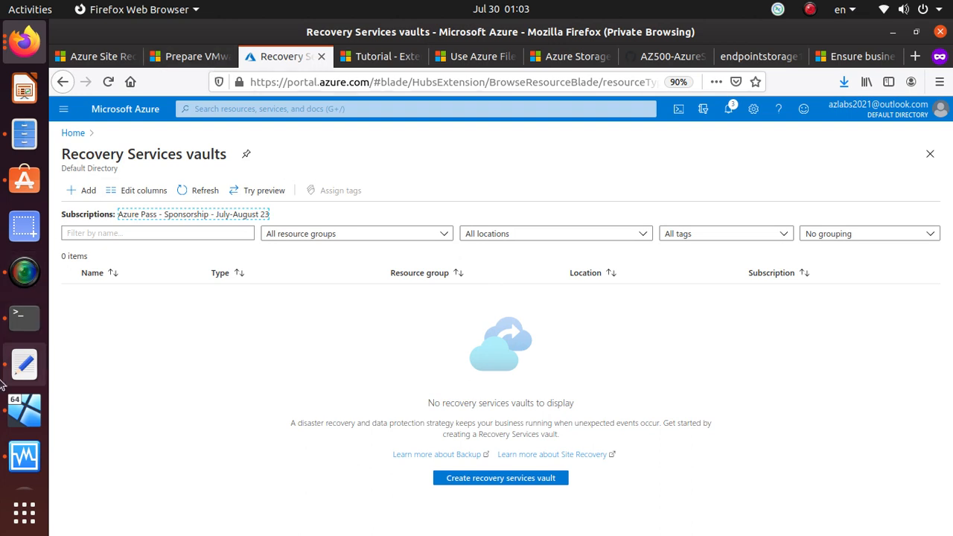
Start a new Recovery Services vault in the KeepIt resource group and name it westusrsv
click(81, 191)
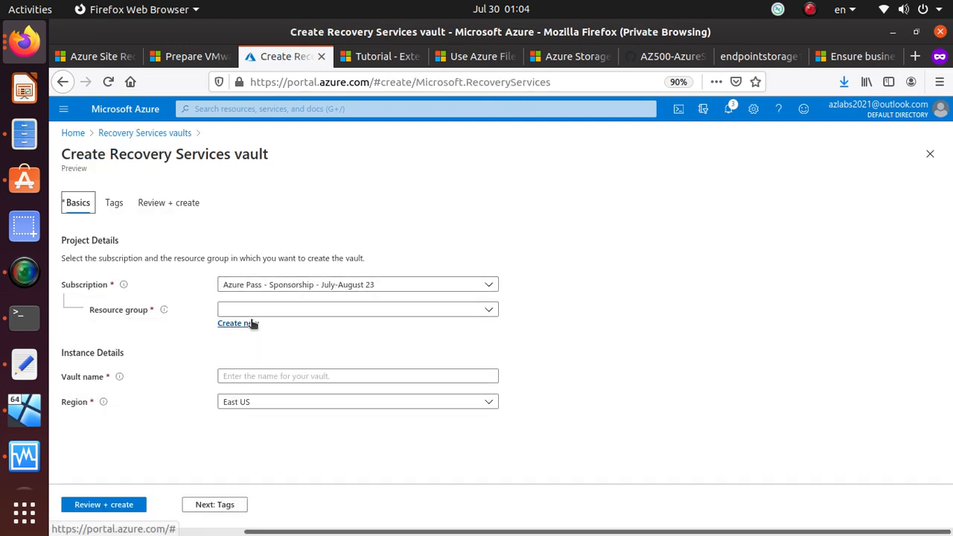
click(315, 311)
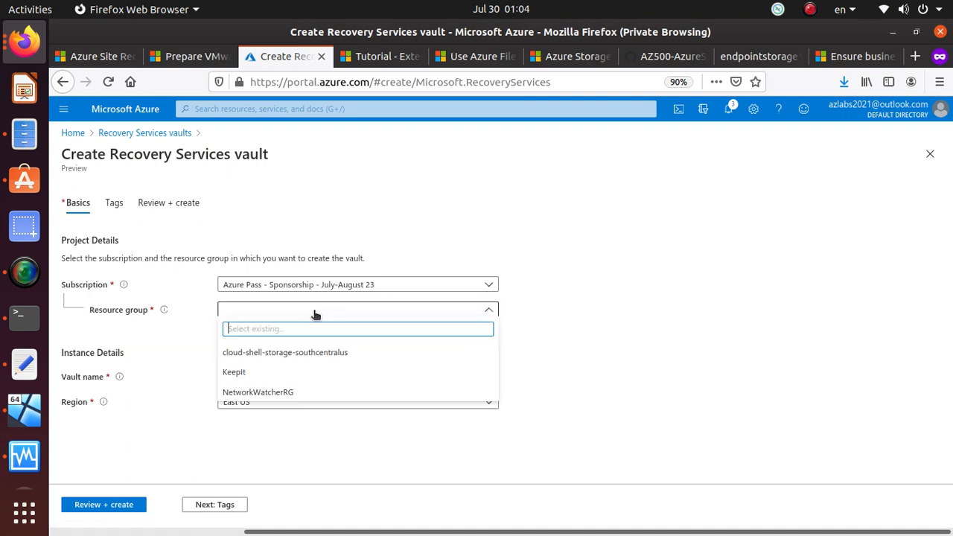
click(313, 372)
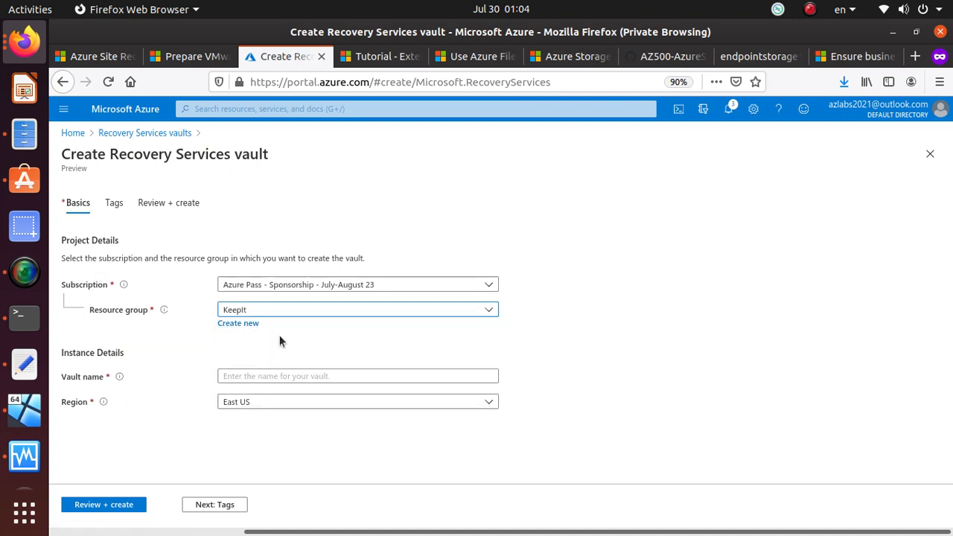
click(242, 380)
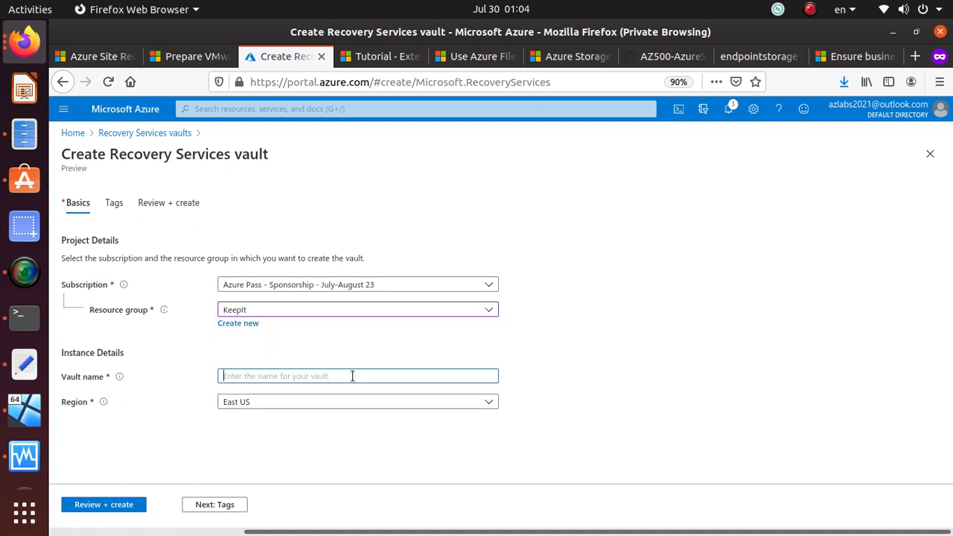
text(westusrsv)
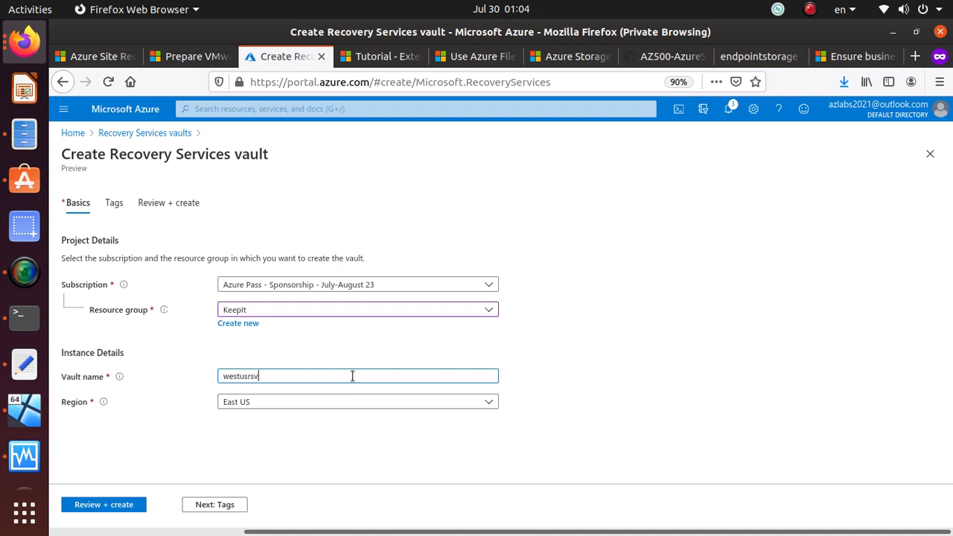
Set the vault's region to West US, then review and create the vault
click(285, 403)
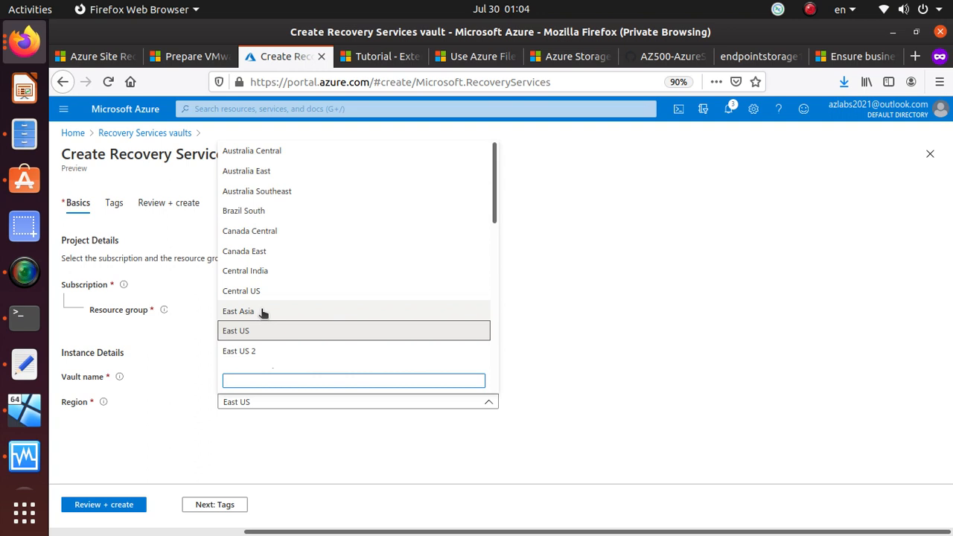
scroll(262, 312, down, 1)
scroll(262, 312, down, 5)
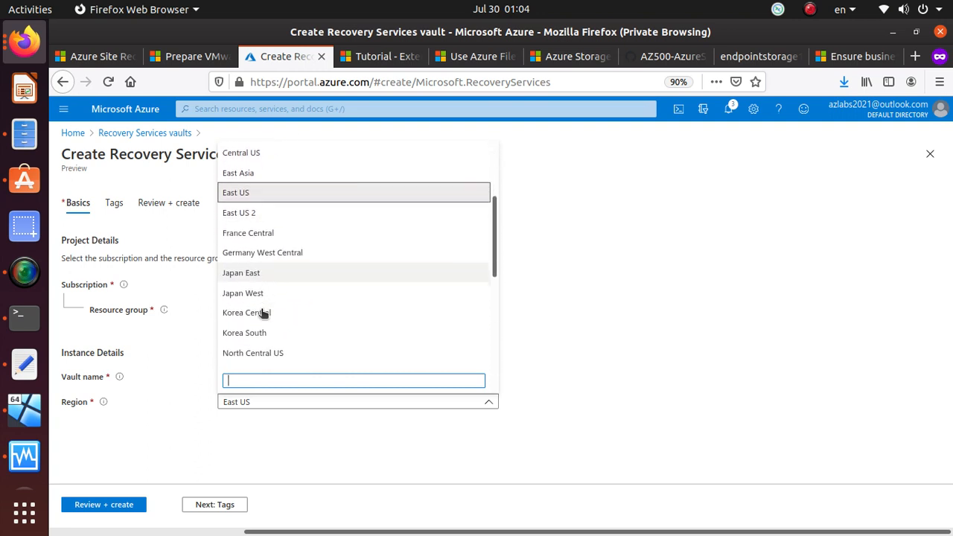
scroll(262, 313, down, 4)
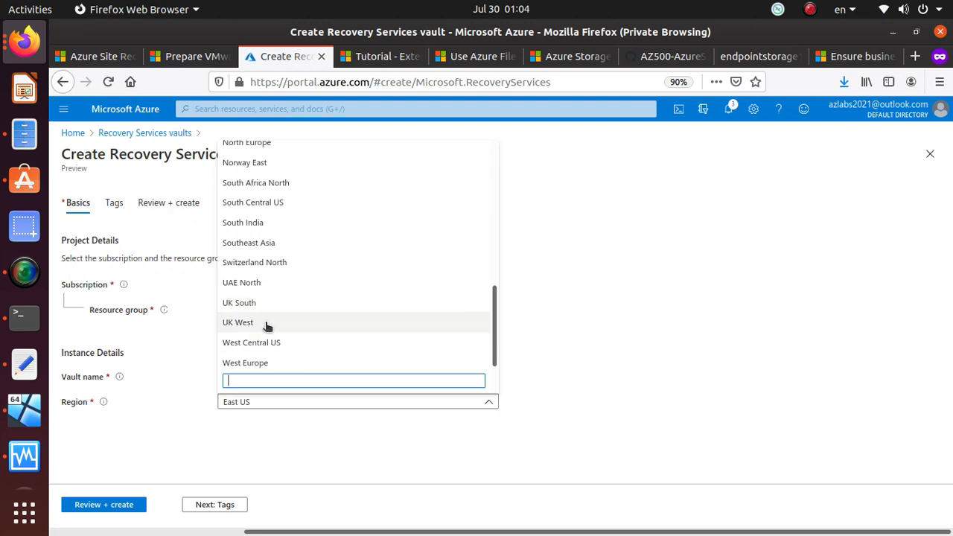
scroll(267, 327, down, 3)
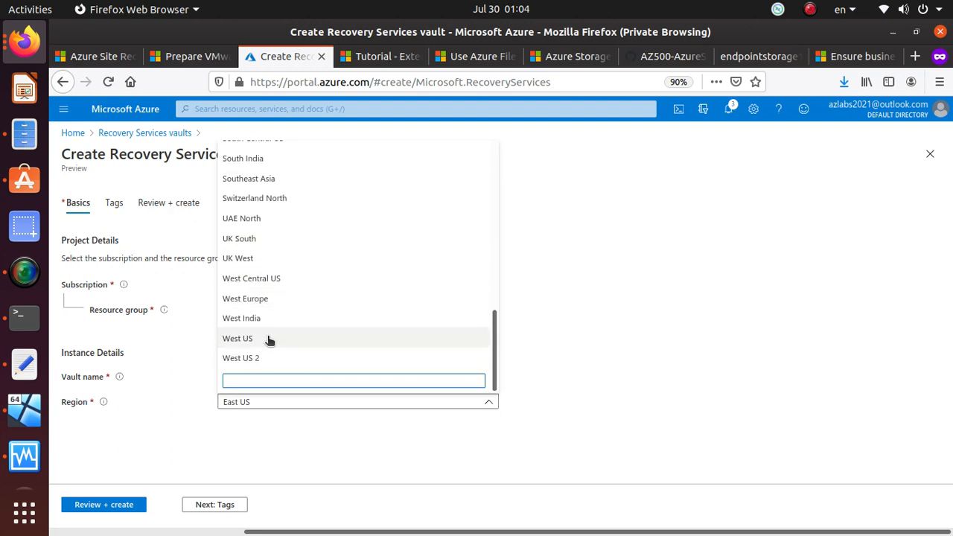
click(269, 339)
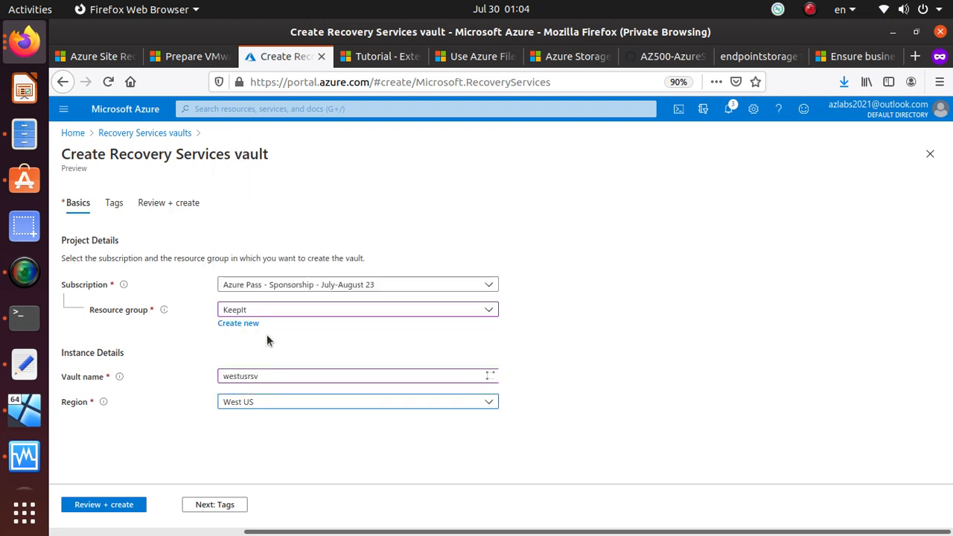
click(122, 504)
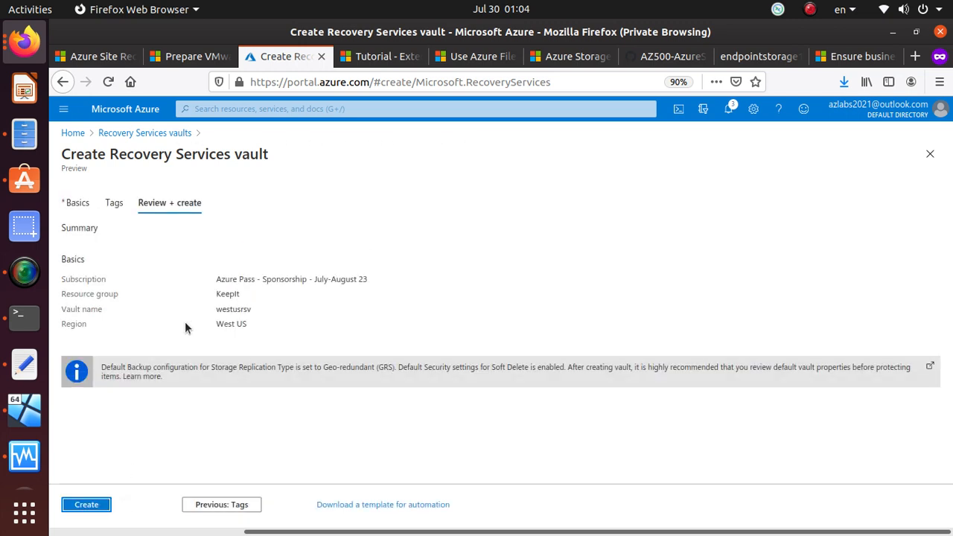
click(89, 505)
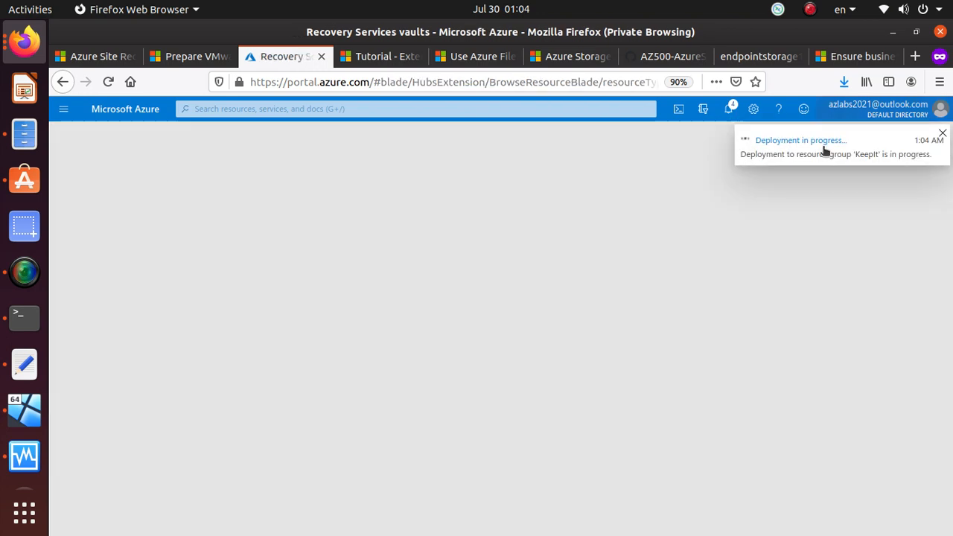
Open the newly deployed westusrsv vault and look over the Backup and Site Recovery sections of its overview
click(823, 145)
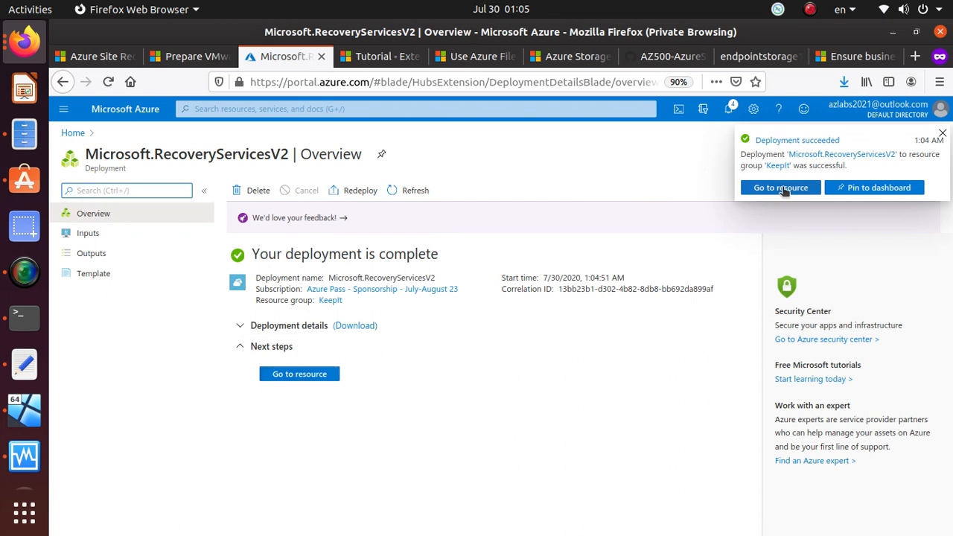
click(306, 375)
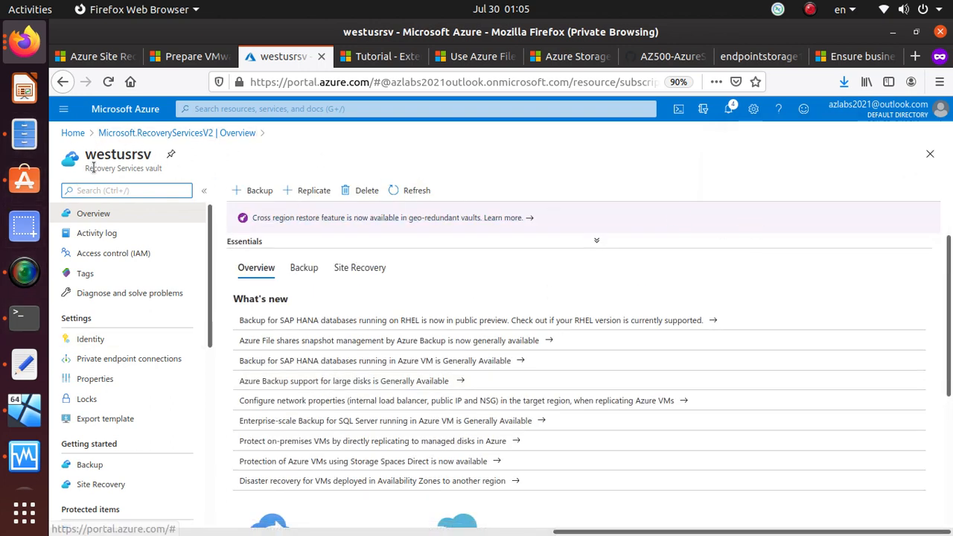
triple_click(122, 169)
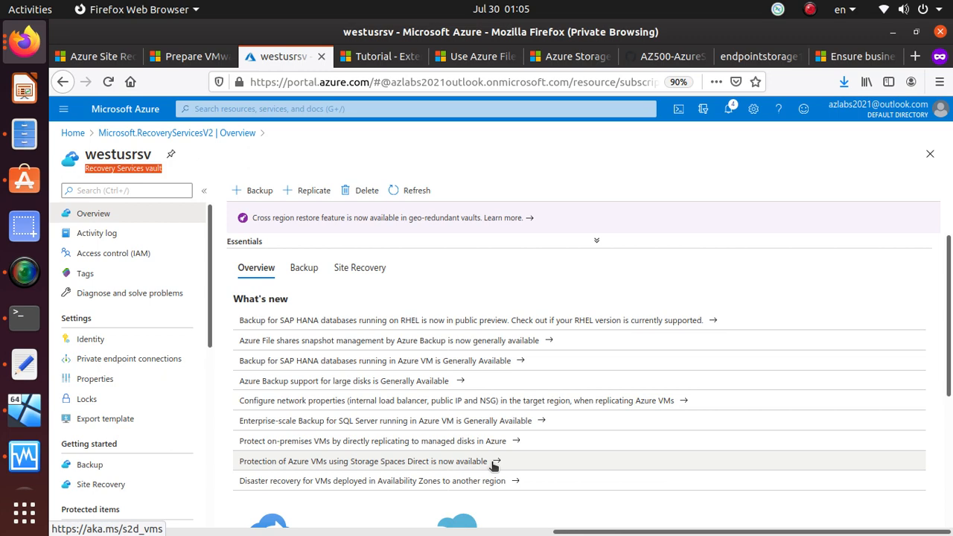
scroll(410, 350, down, 5)
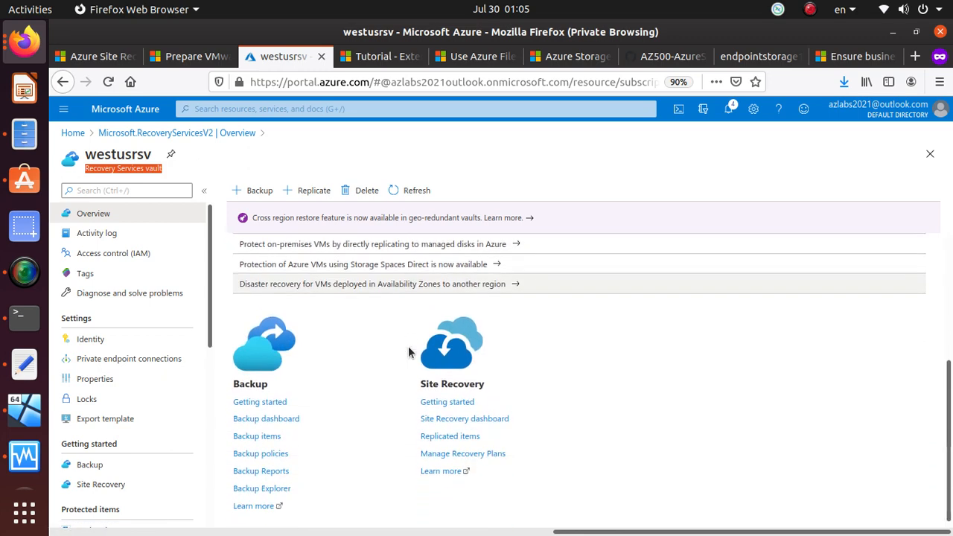
scroll(388, 408, down, 1)
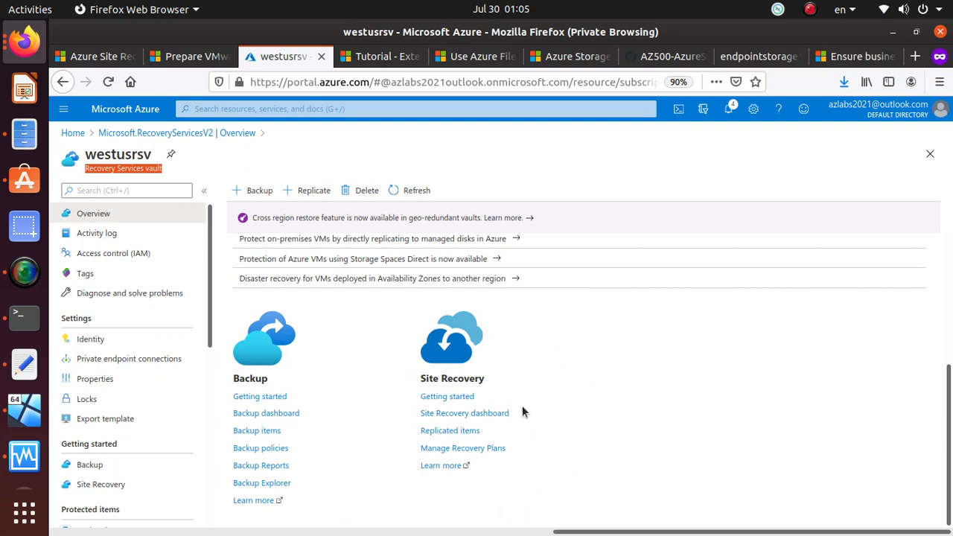
scroll(297, 344, up, 5)
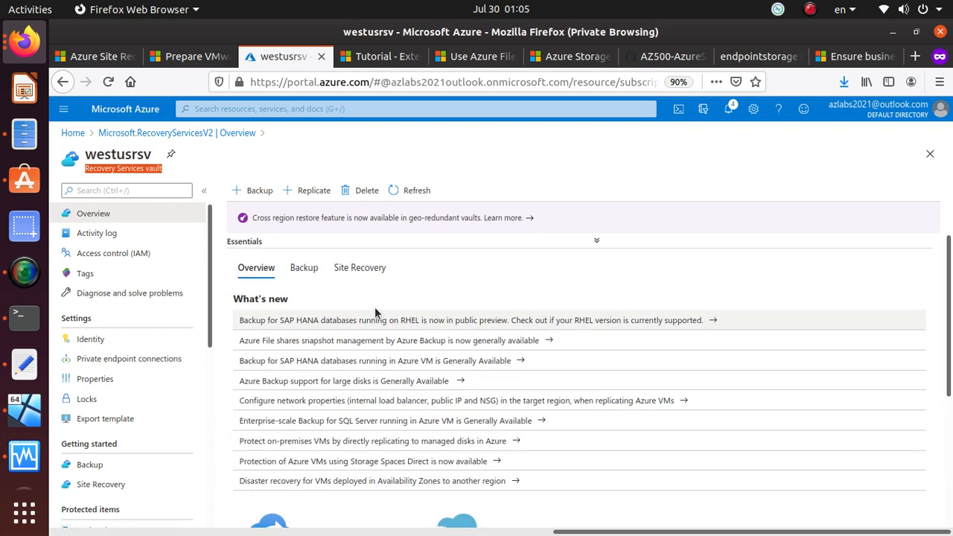
Start enabling replication from the vault and confirm East US as source location with KeepIt as source resource group and no disaster recovery between availability zones
click(314, 190)
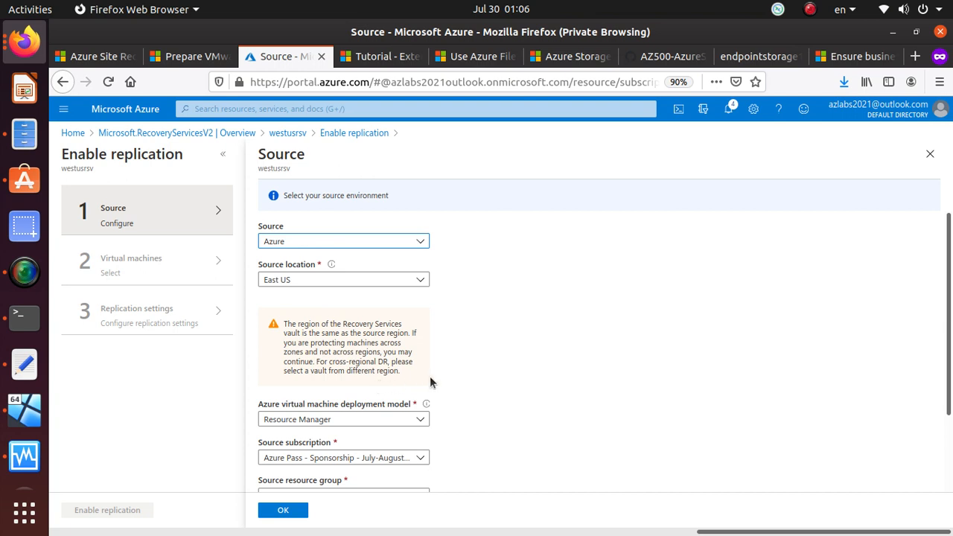
click(357, 281)
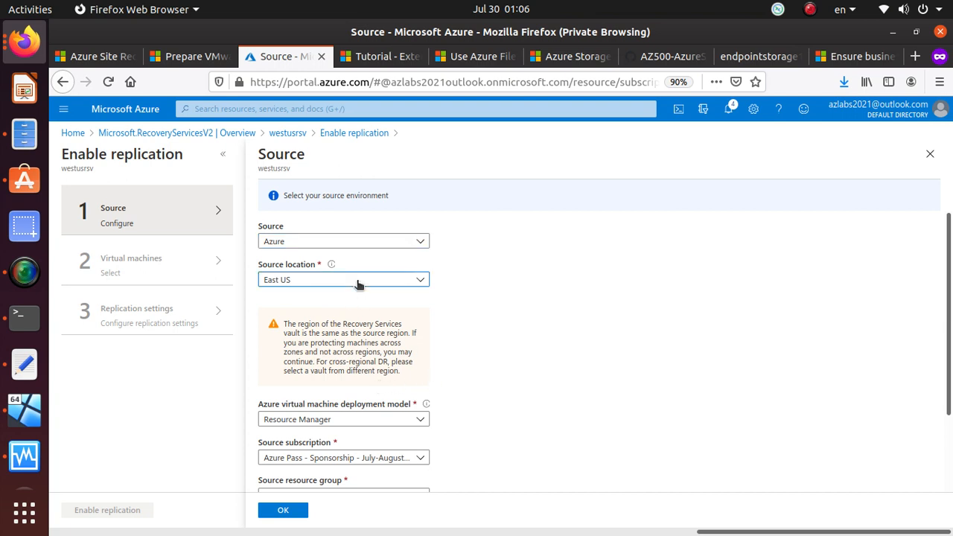
click(357, 281)
scroll(414, 378, down, 2)
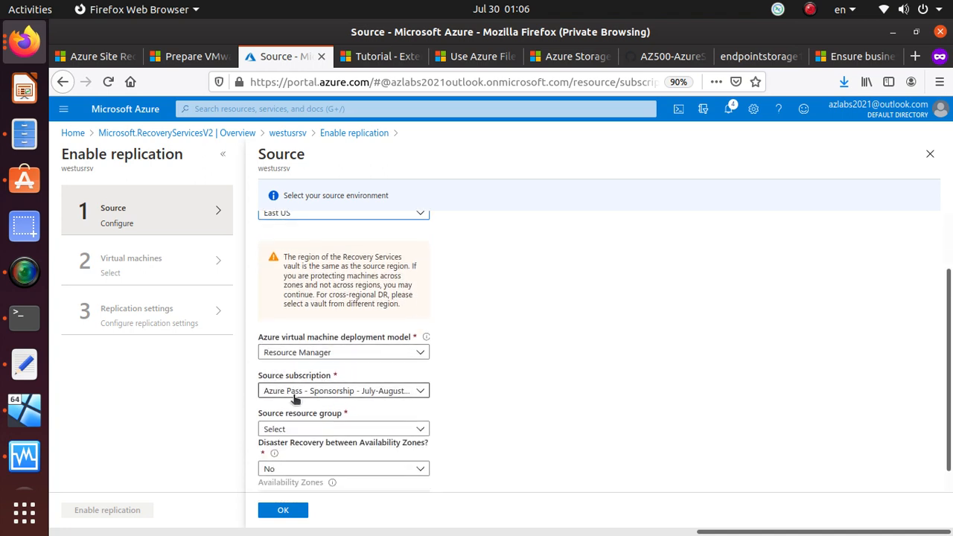
scroll(291, 398, down, 1)
click(325, 408)
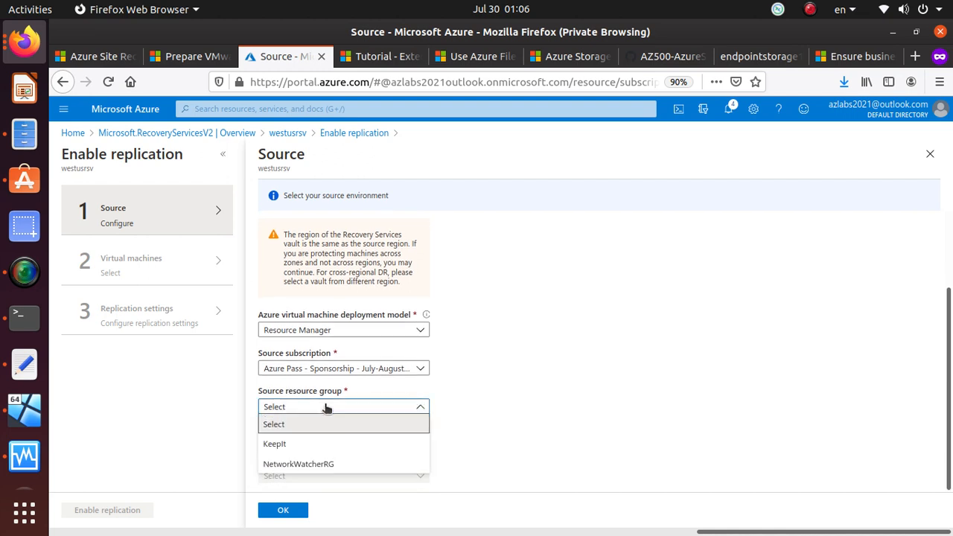
click(302, 446)
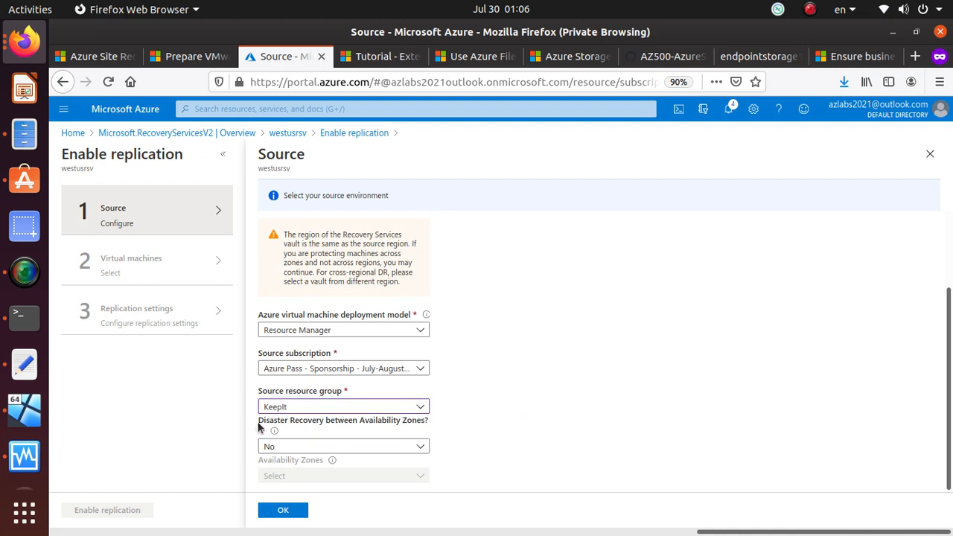
click(422, 448)
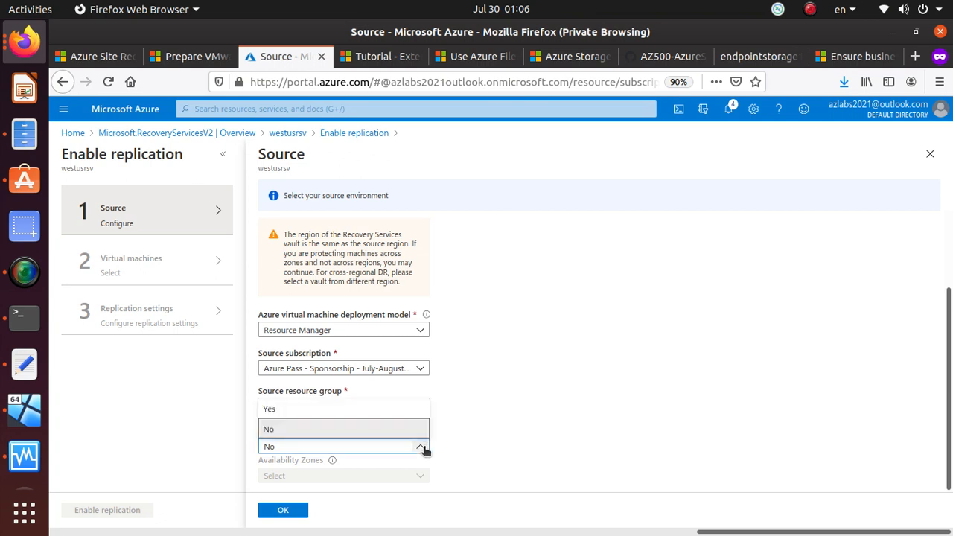
click(421, 447)
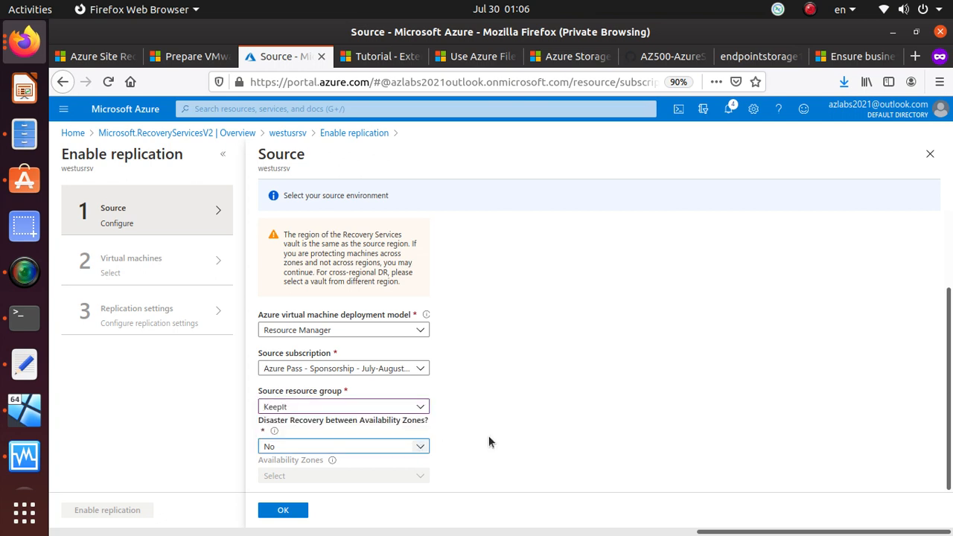
click(284, 514)
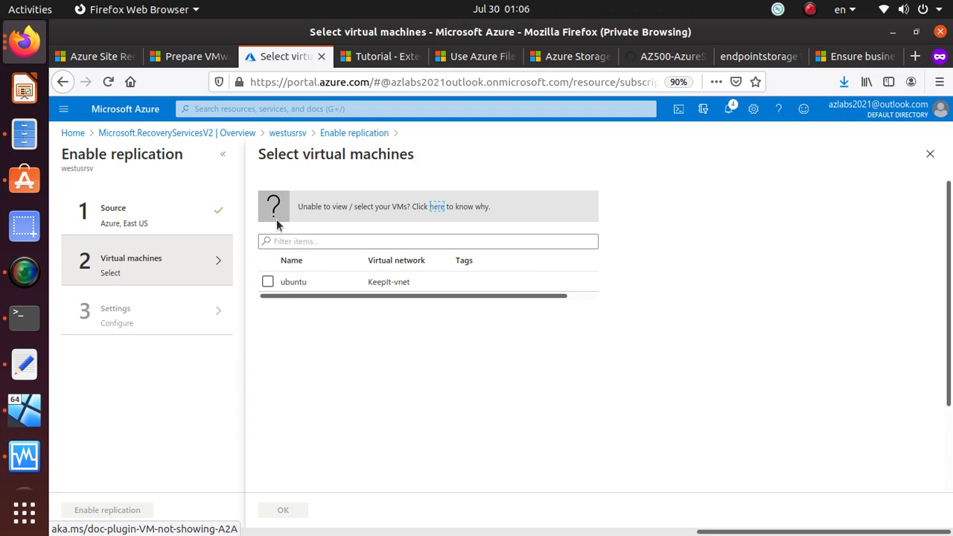
Select the ubuntu virtual machine for replication and confirm Azure Pass - Sponsorship - July-August 23 as the target subscription
click(267, 281)
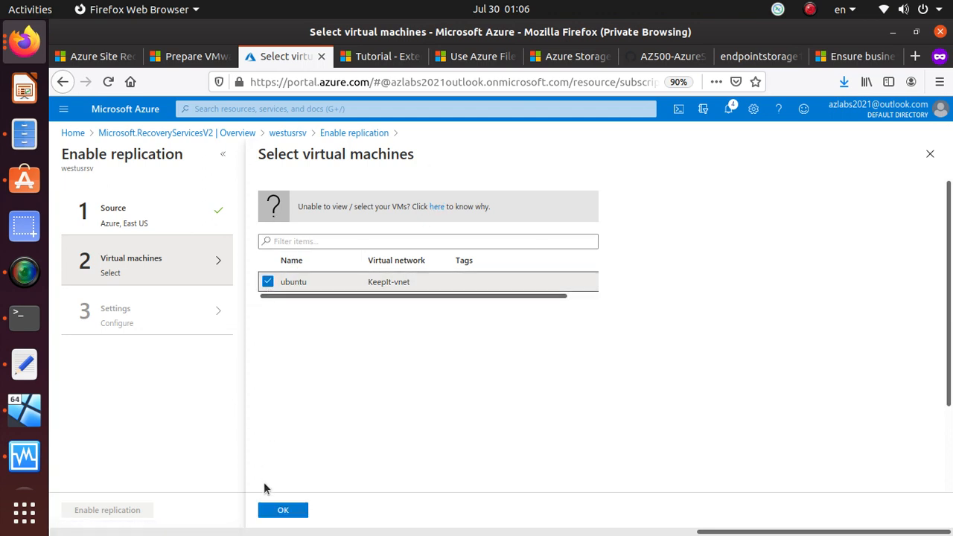
click(280, 511)
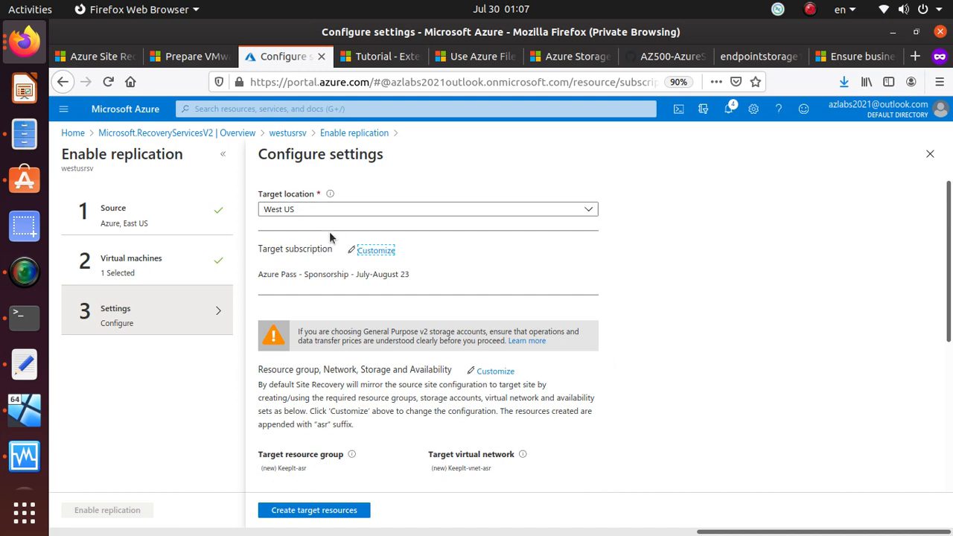
click(387, 252)
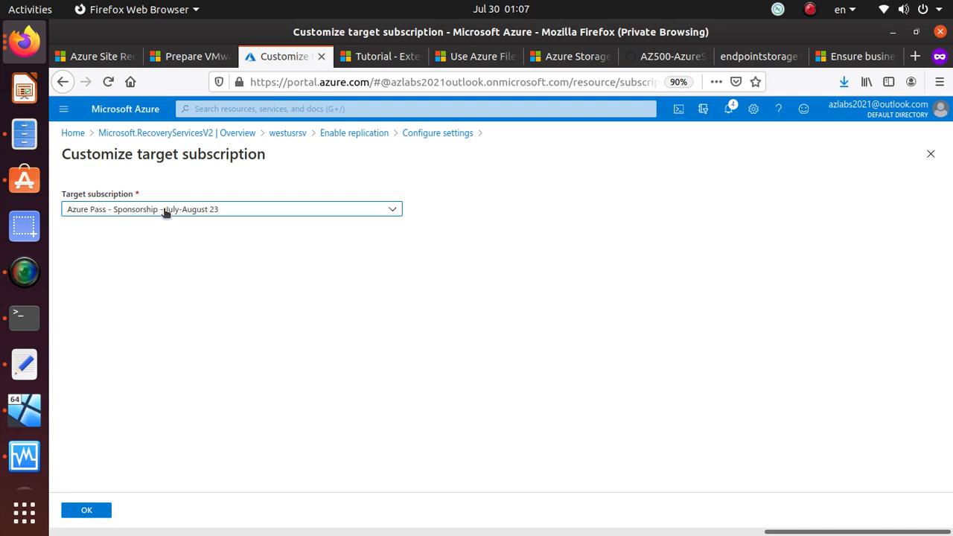
click(93, 511)
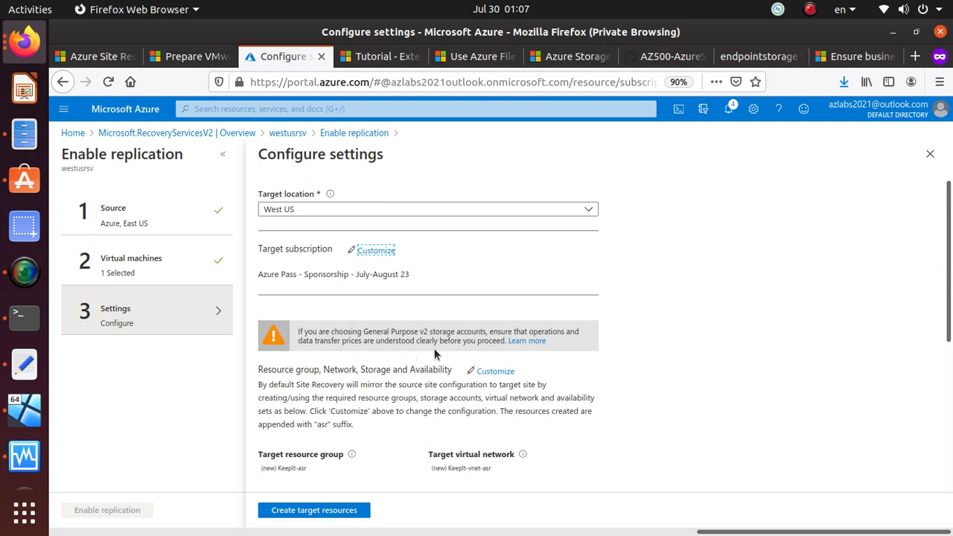
Review the replication target resources, replication policy and extension settings, highlighting the asr suffix of the target resource group
scroll(570, 347, down, 2)
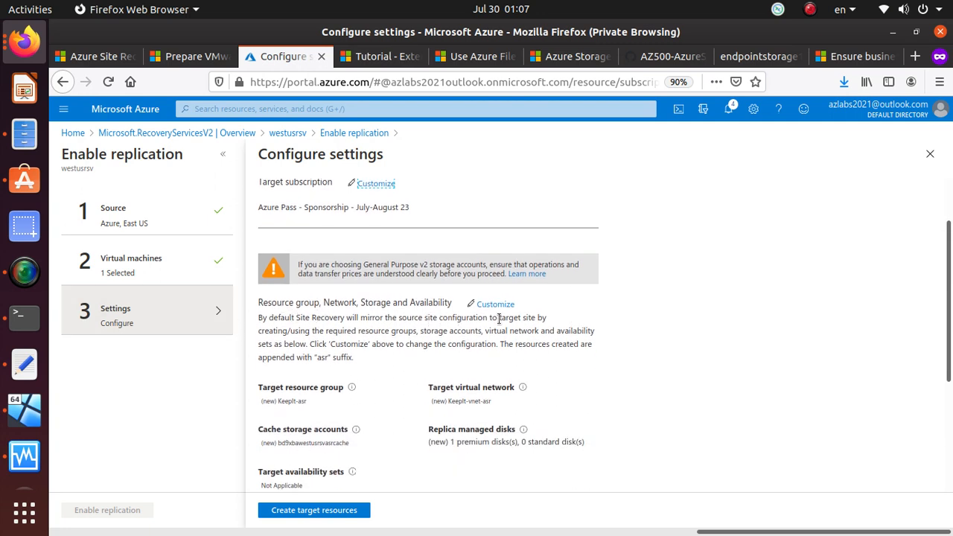
scroll(506, 305, down, 2)
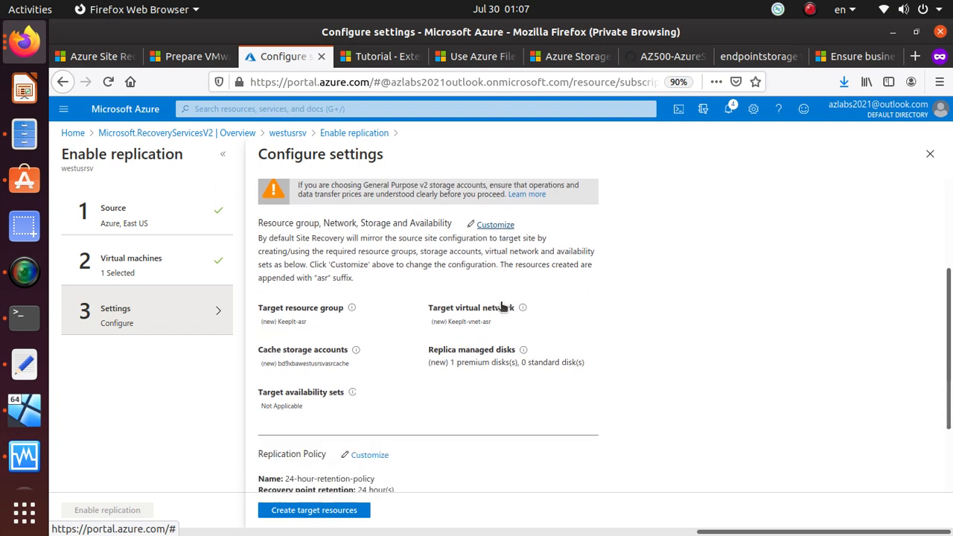
scroll(502, 307, down, 1)
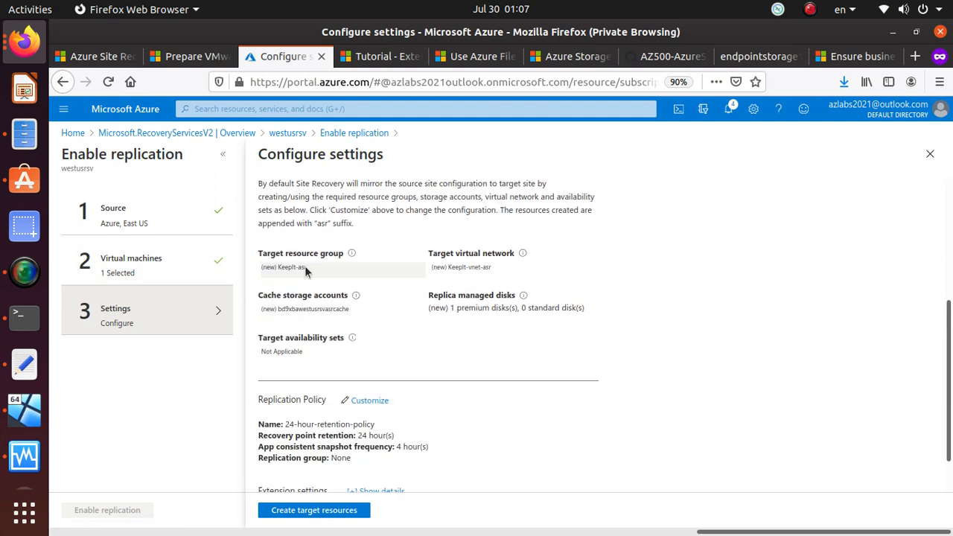
double_click(277, 268)
click(300, 269)
drag(279, 268, 309, 274)
scroll(357, 298, down, 2)
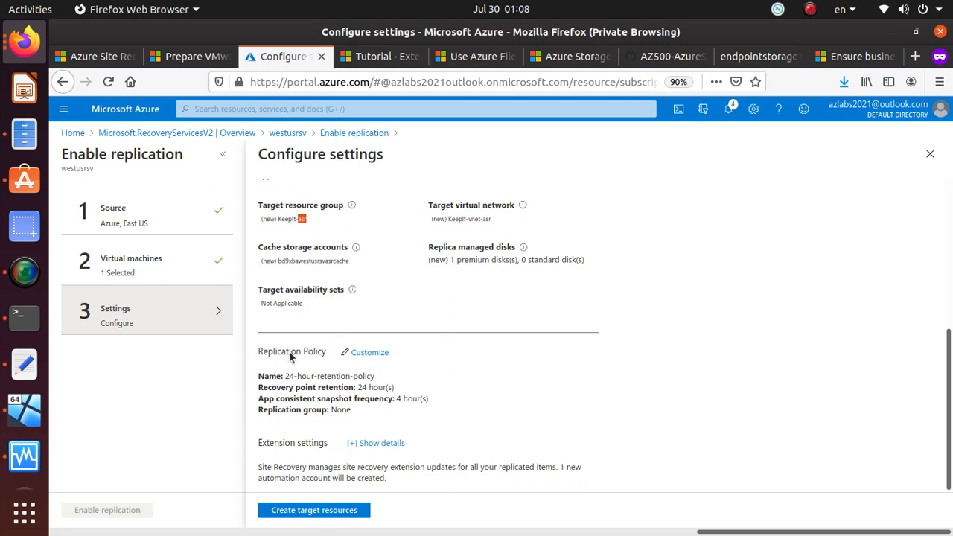
scroll(307, 363, up, 3)
scroll(307, 362, up, 3)
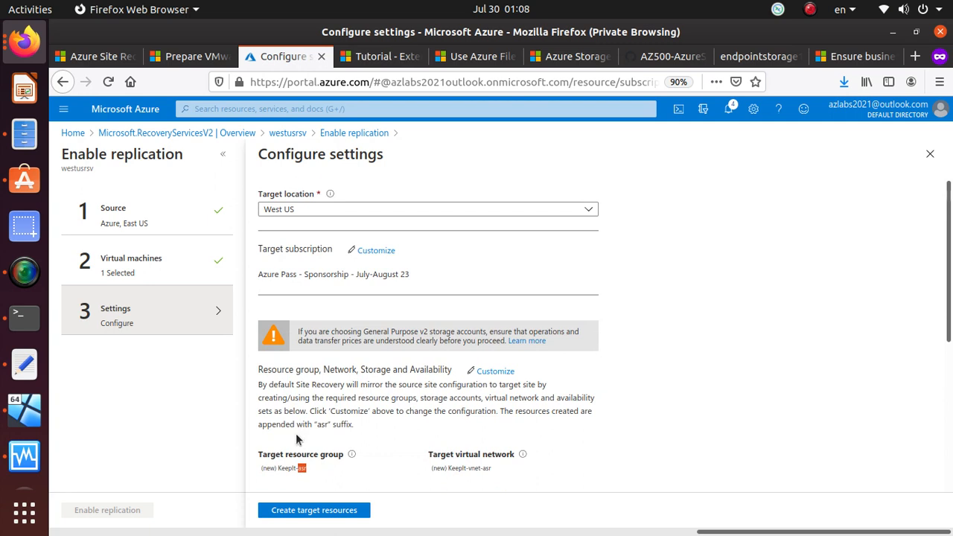
scroll(298, 441, down, 5)
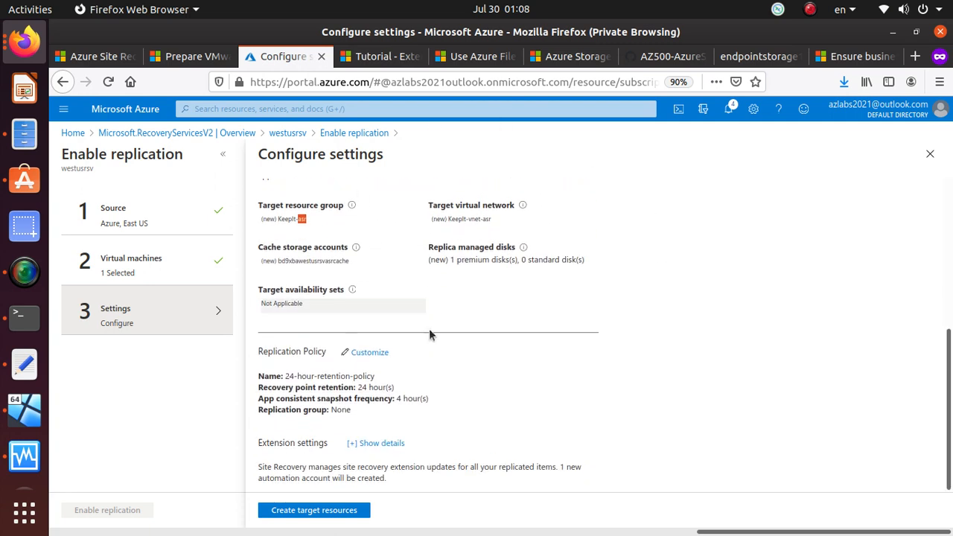
Create the target resources for the replication and check the deployment progress in the portal notifications
click(342, 512)
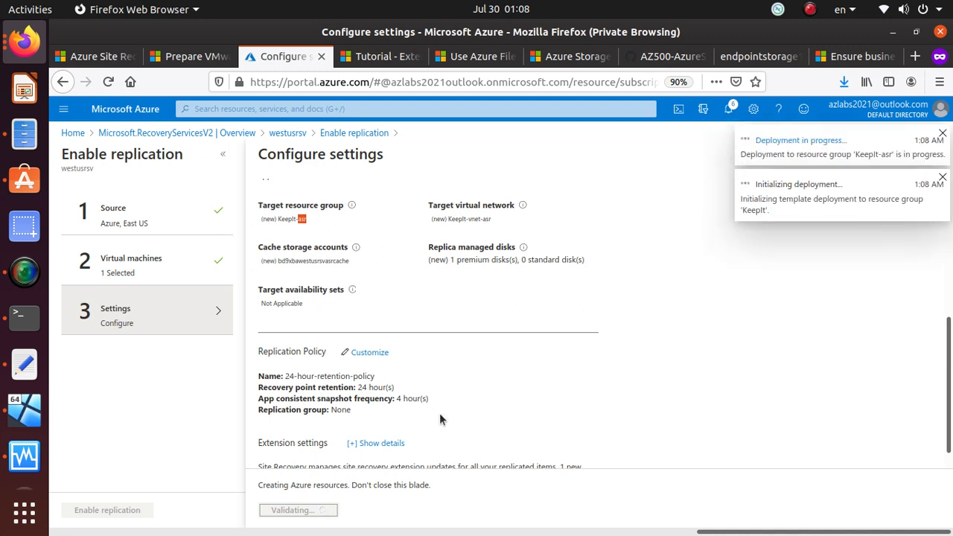
scroll(440, 418, down, 1)
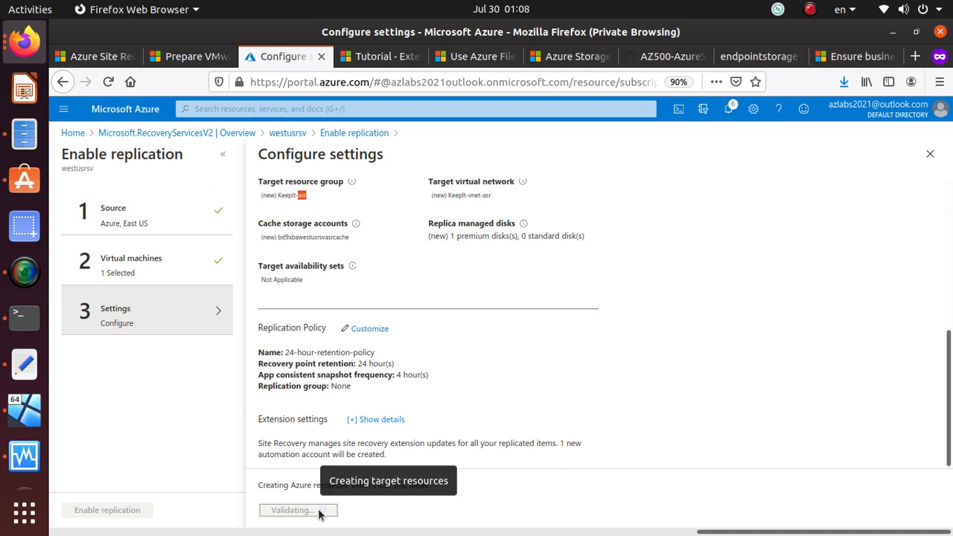
triple_click(347, 484)
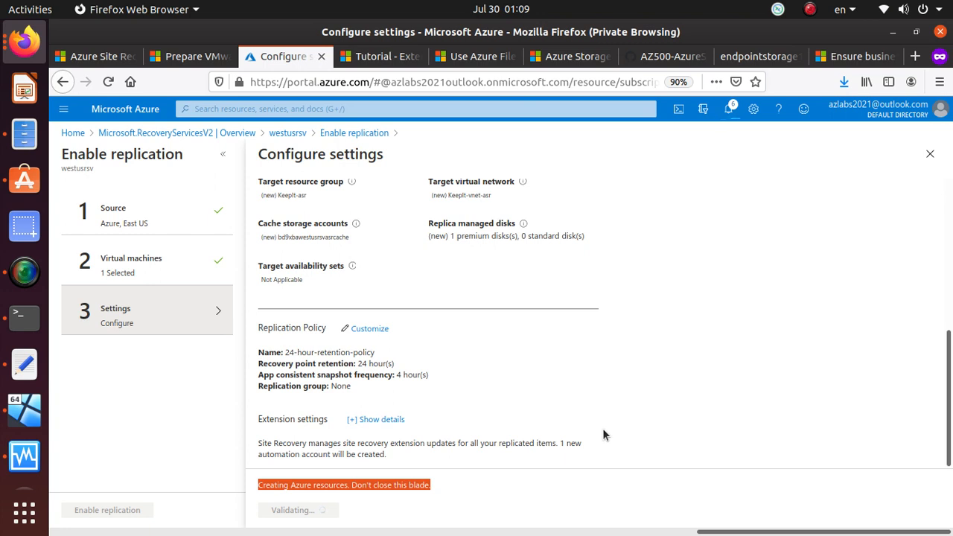
click(730, 109)
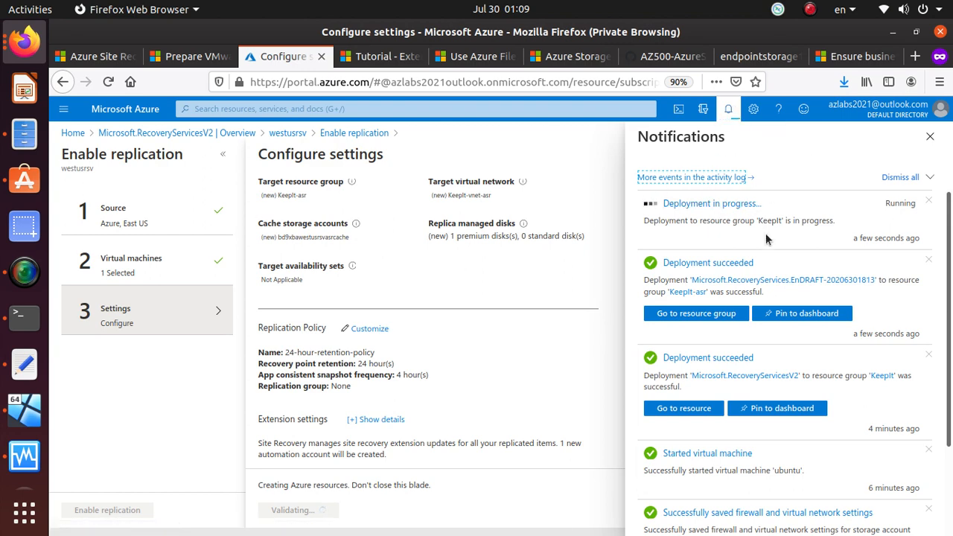
click(22, 287)
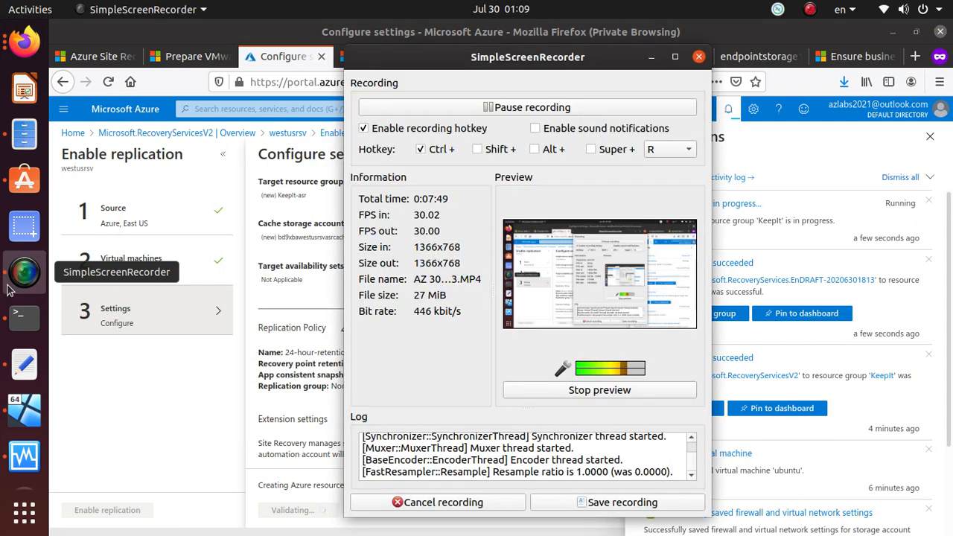
click(544, 112)
click(543, 112)
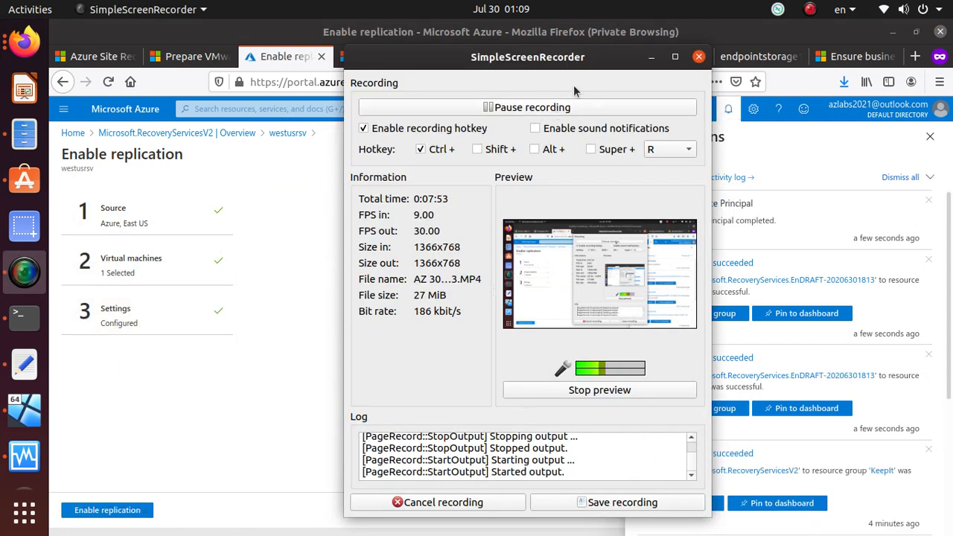
click(651, 58)
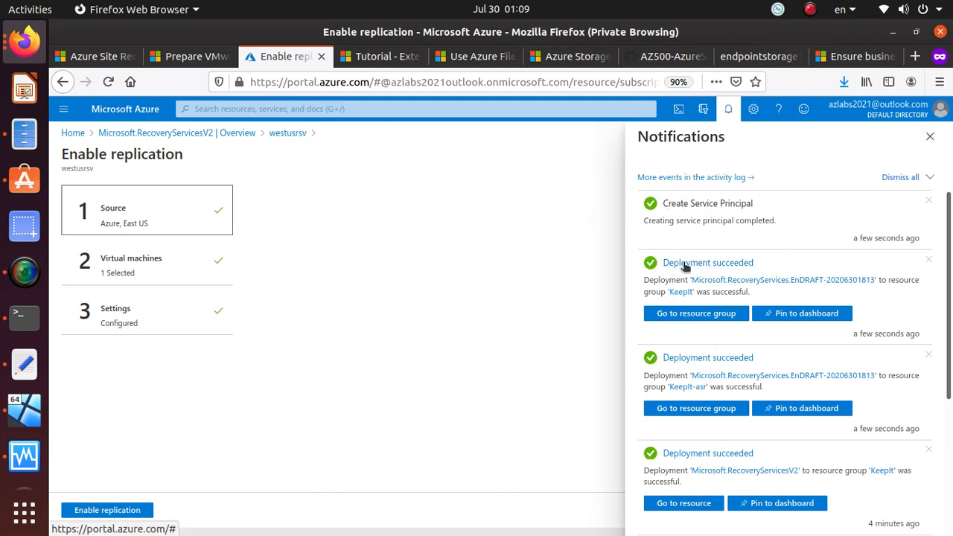
Check the Create Service Principal notification, close the notifications and enable replication for the configured virtual machine
drag(769, 206, 658, 205)
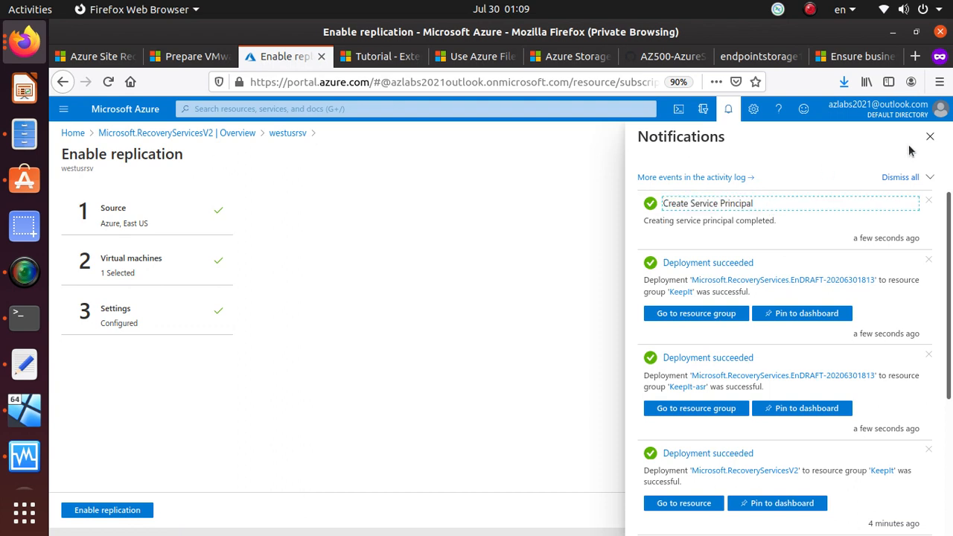
click(930, 137)
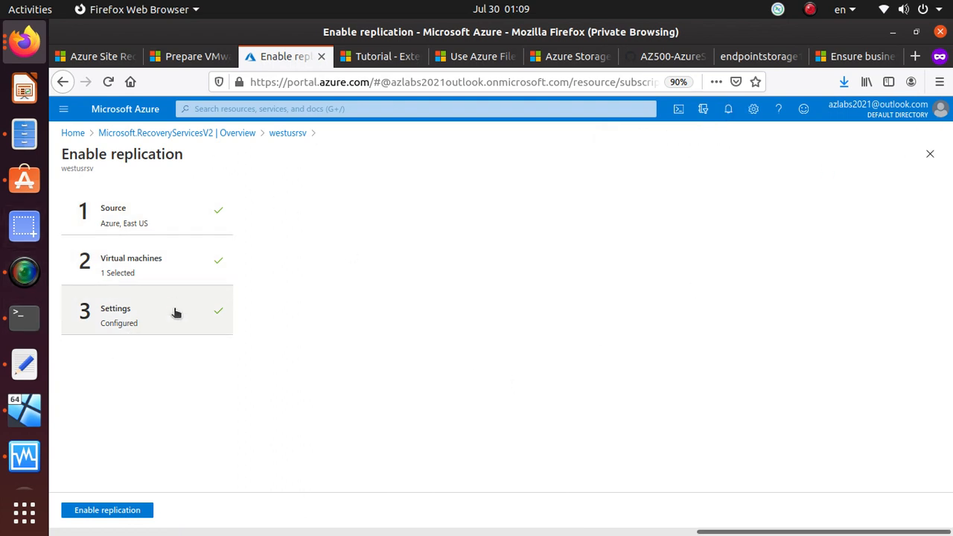
click(119, 513)
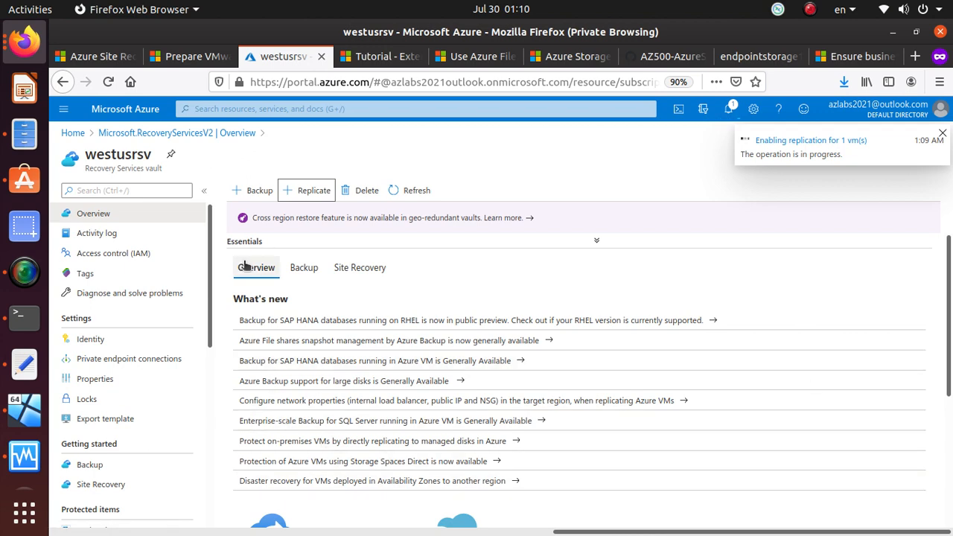
View the Backup and Site Recovery summaries of the westusrsv vault, return to its overview and check the replication progress in the notifications
click(310, 269)
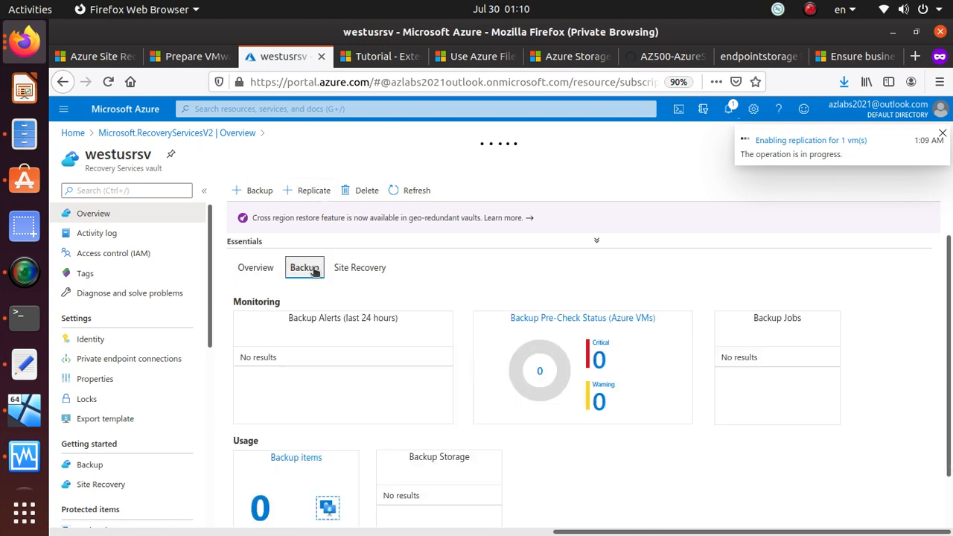
click(386, 270)
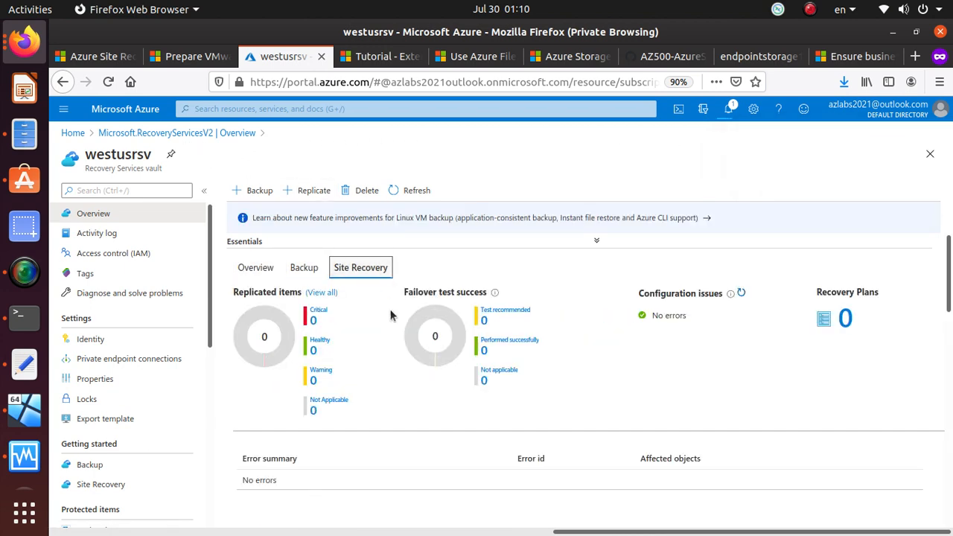
click(270, 262)
click(730, 109)
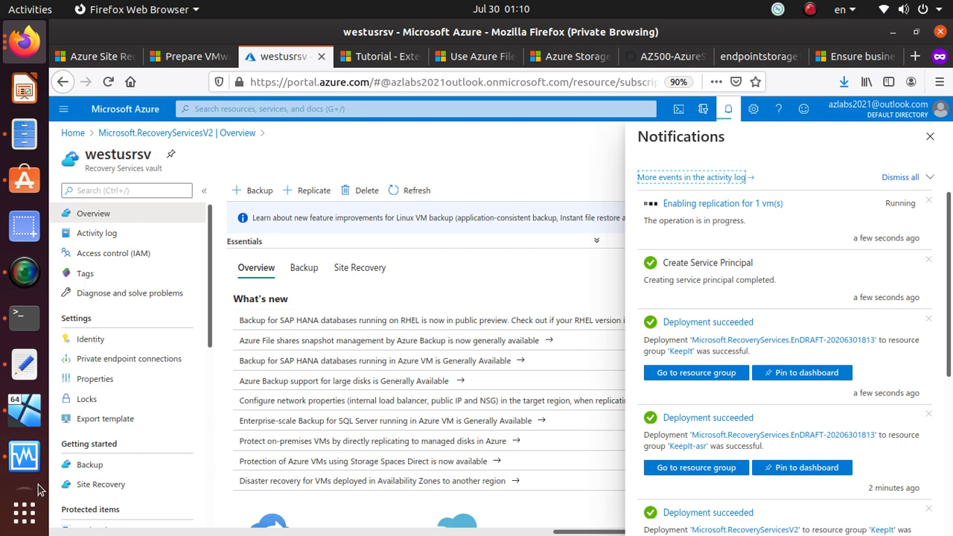
click(26, 268)
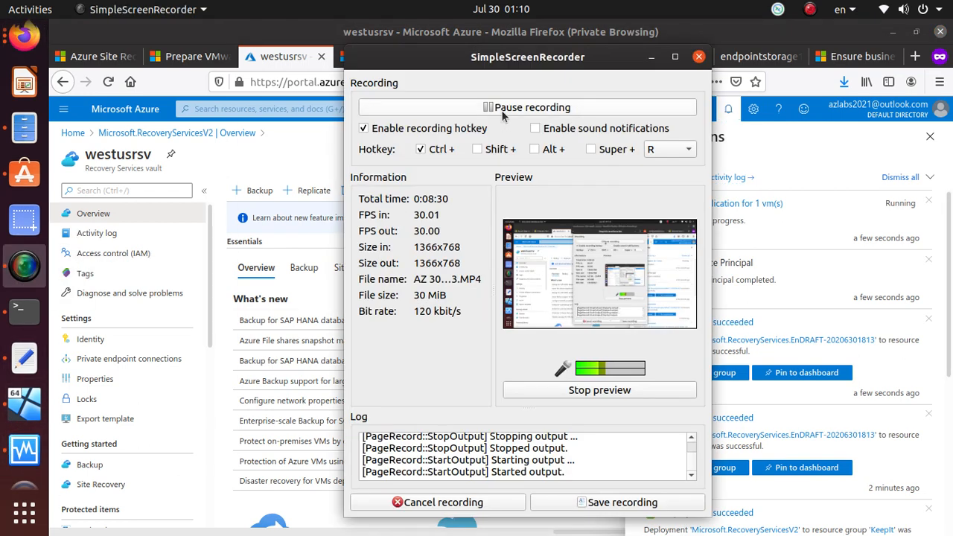
click(651, 57)
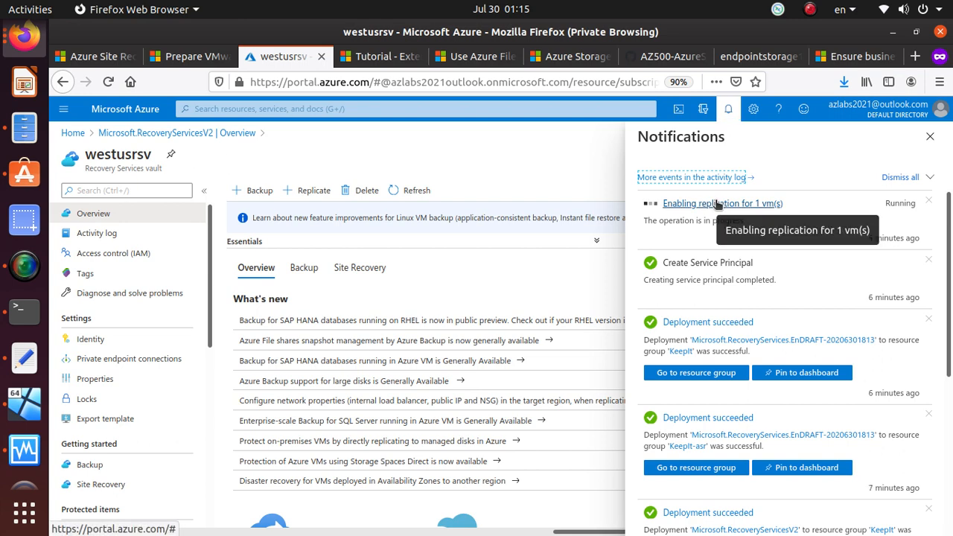
Look up the replicated items of the westusrsv vault and recheck the progress of enabling replication in the notifications
scroll(419, 313, down, 4)
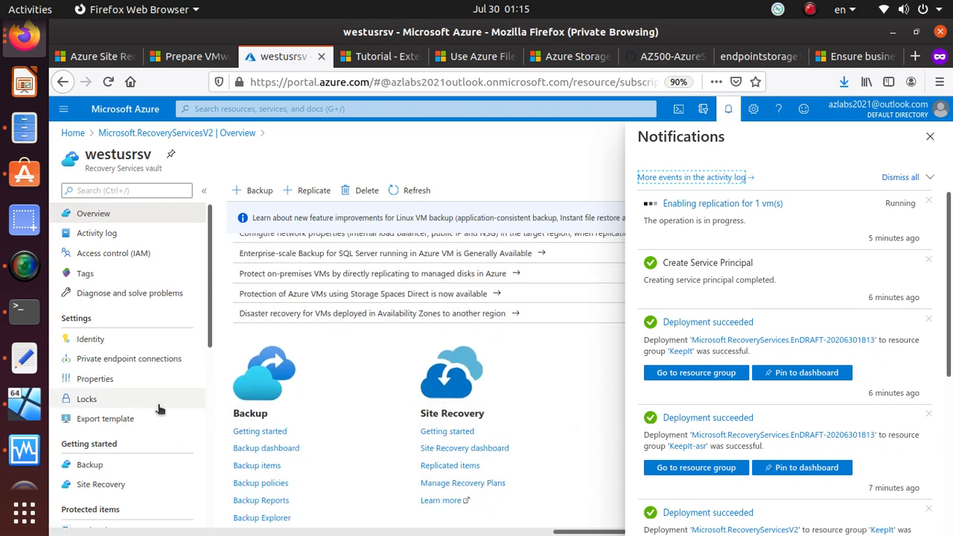
scroll(160, 411, down, 2)
scroll(149, 411, down, 3)
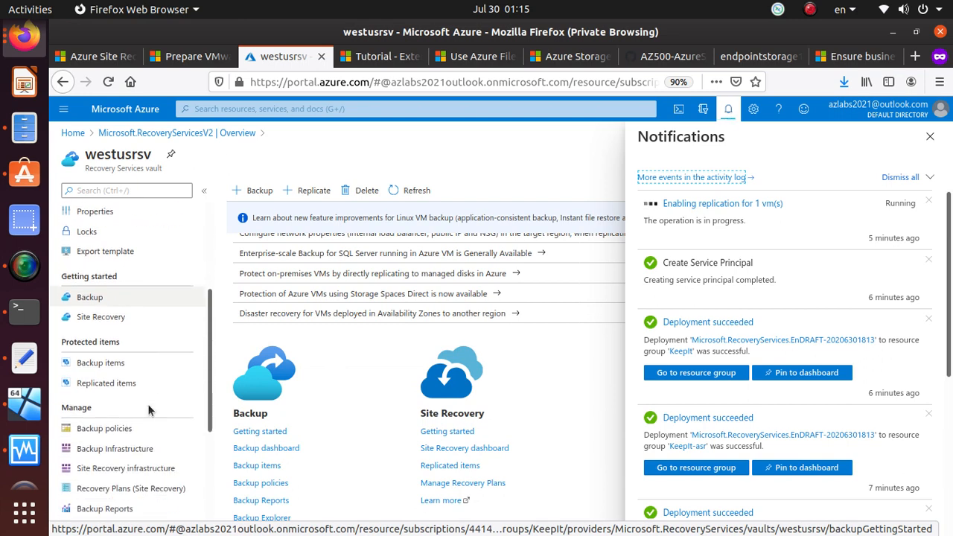
scroll(149, 411, down, 1)
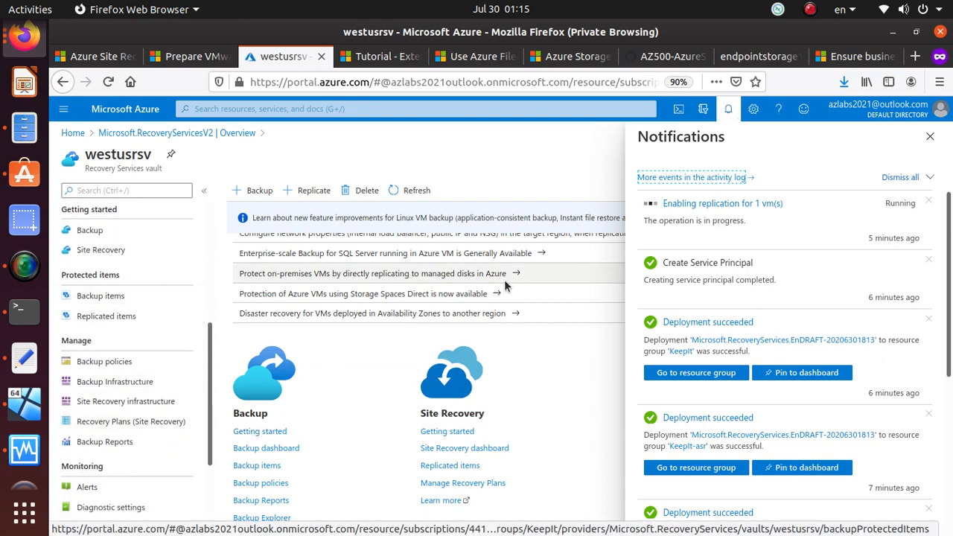
click(128, 317)
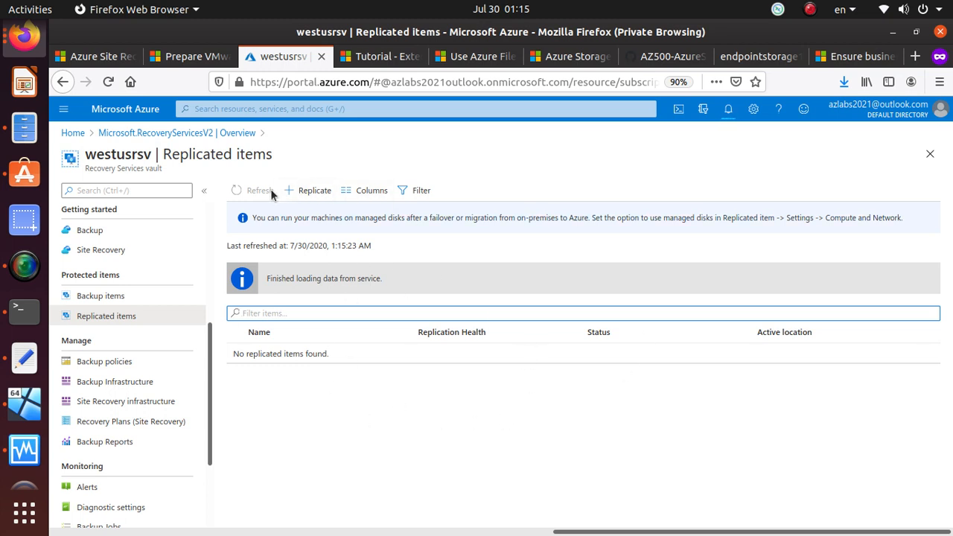
click(728, 110)
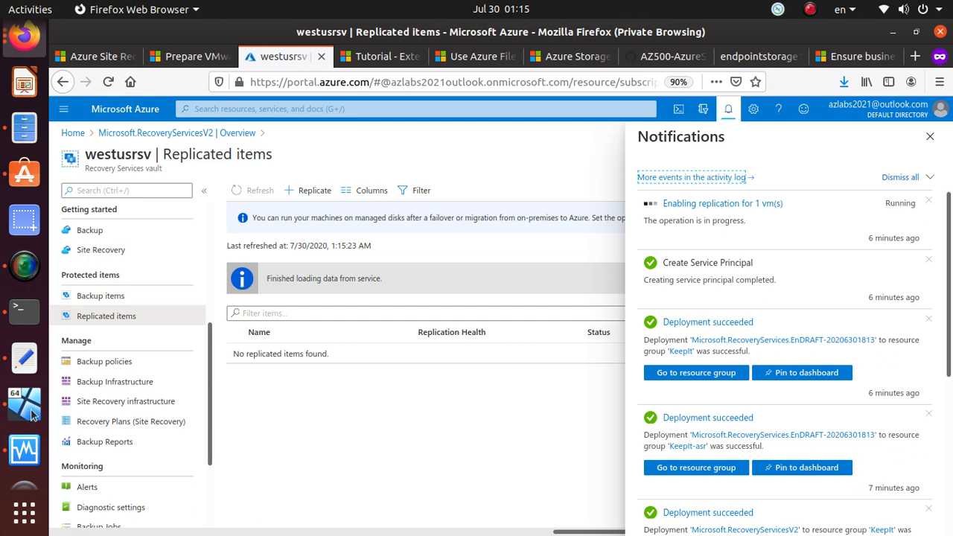
click(24, 266)
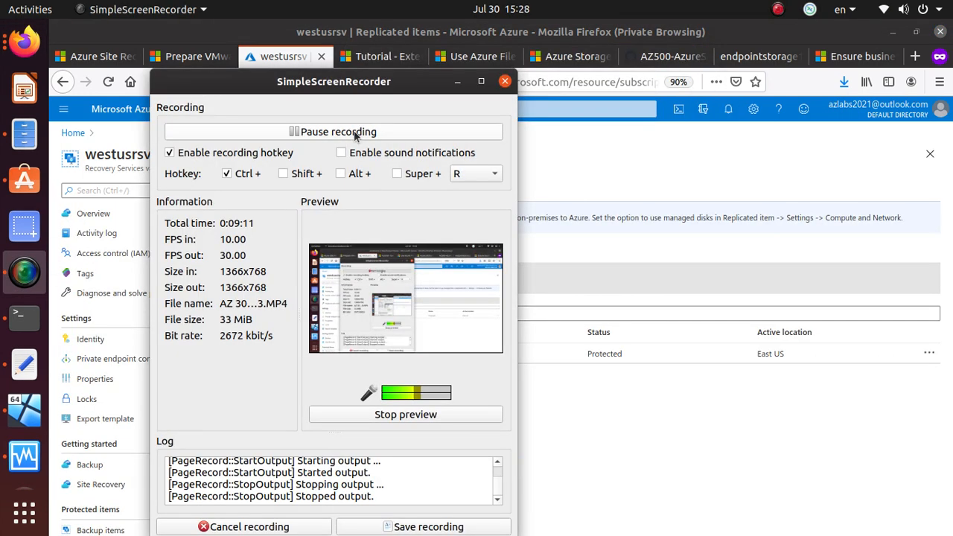
click(459, 82)
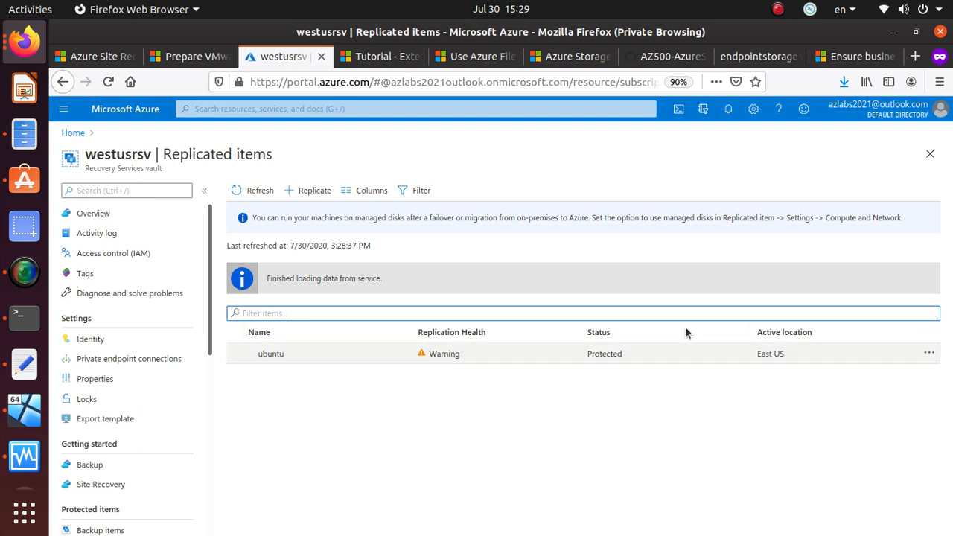
Open the ubuntu virtual machine from the recent resources on the portal home page and start it
click(73, 134)
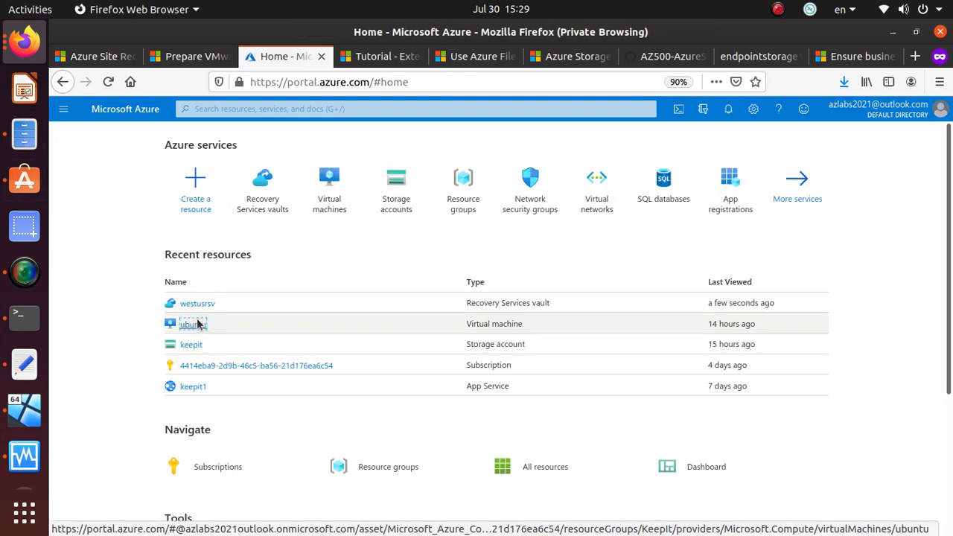
click(195, 324)
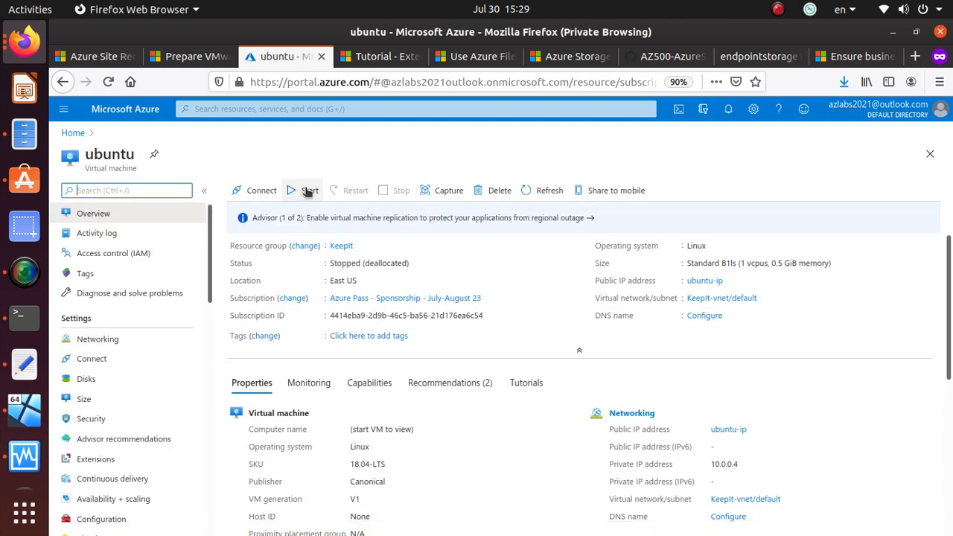
click(308, 191)
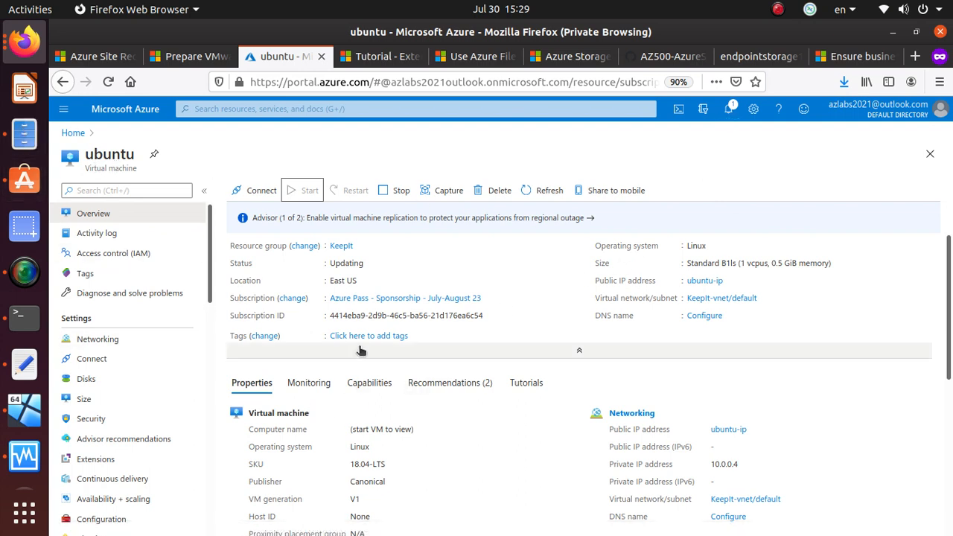
Look through the ubuntu virtual machine's settings, operations, monitoring and support options, including disaster recovery
scroll(102, 384, down, 3)
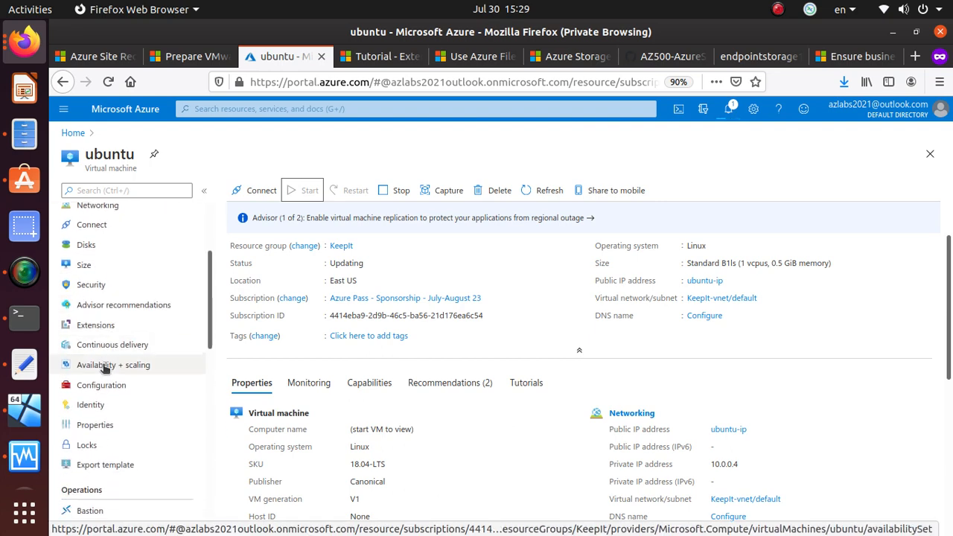
scroll(253, 379, down, 1)
scroll(146, 408, down, 2)
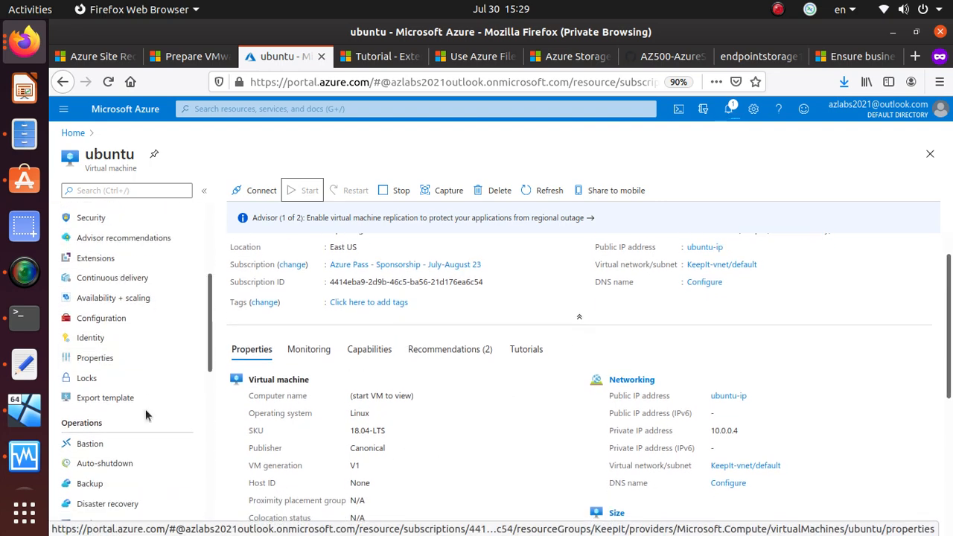
scroll(146, 410, down, 1)
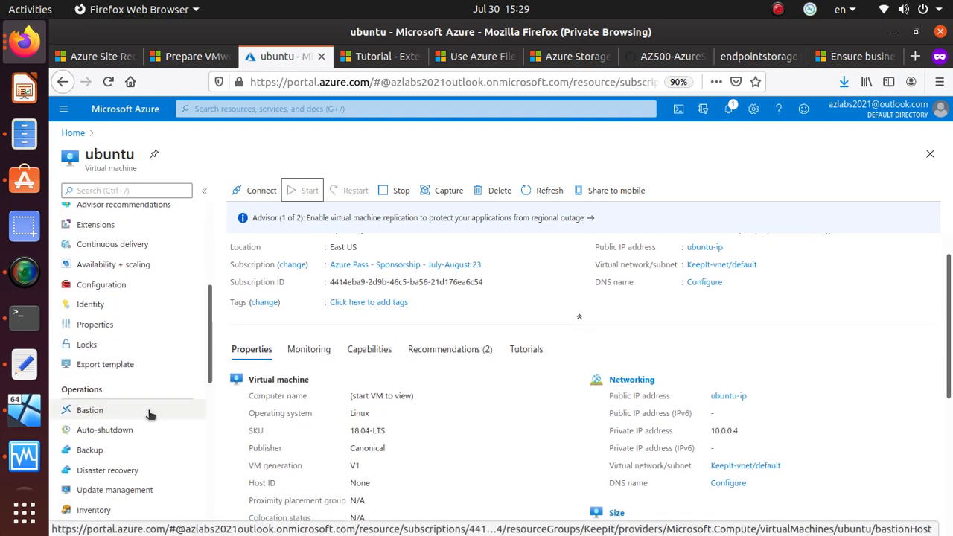
scroll(151, 411, down, 2)
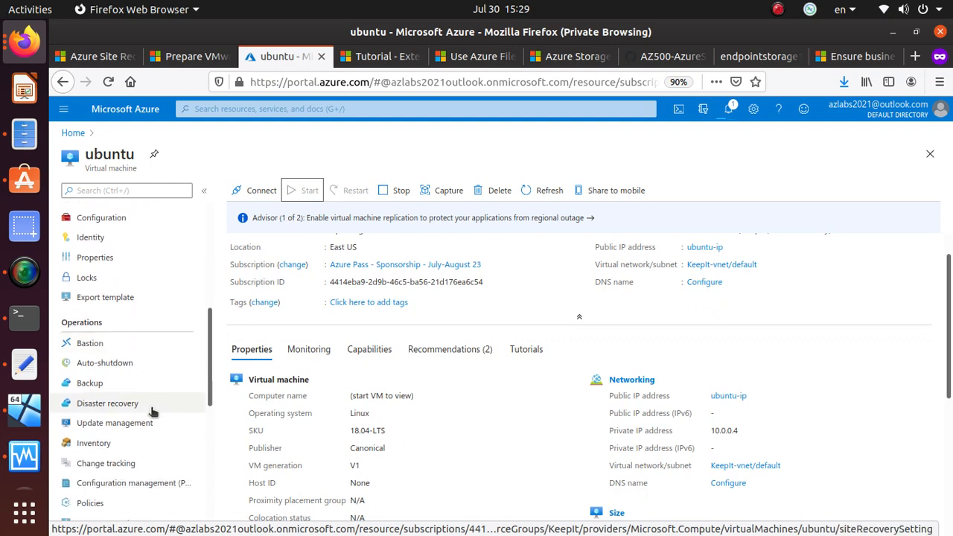
scroll(152, 411, down, 4)
scroll(154, 405, down, 3)
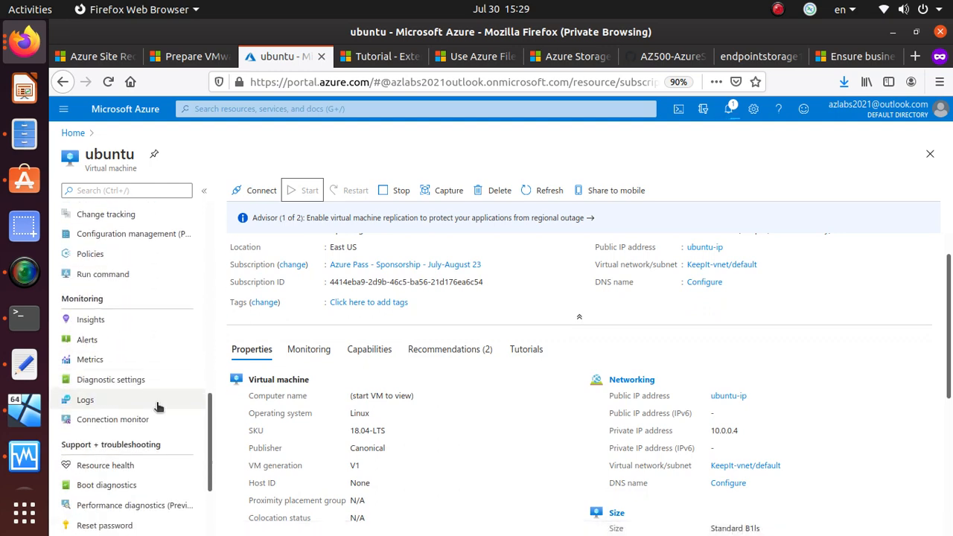
scroll(160, 398, up, 10)
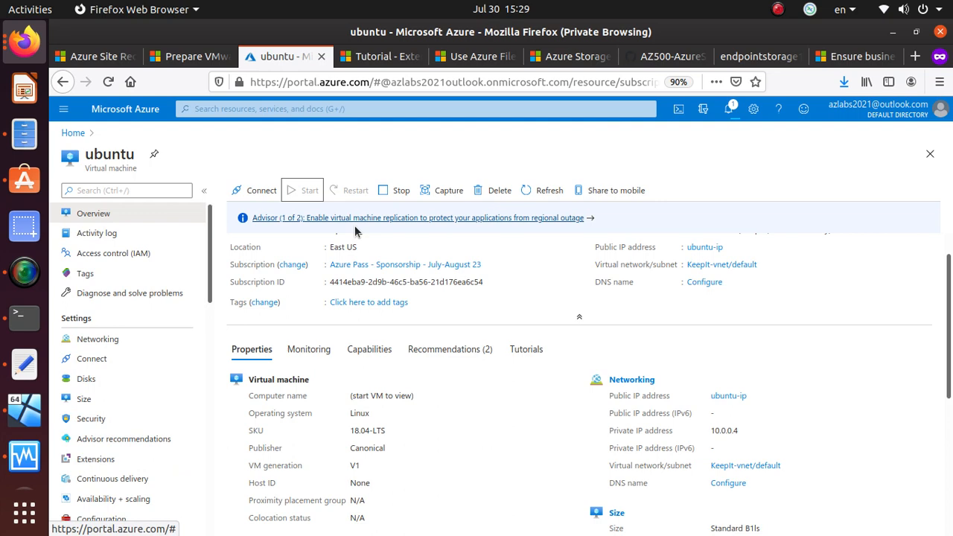
Search the portal for "re", go to Recovery Services vaults and open the westusrsv vault
click(362, 109)
text(re3)
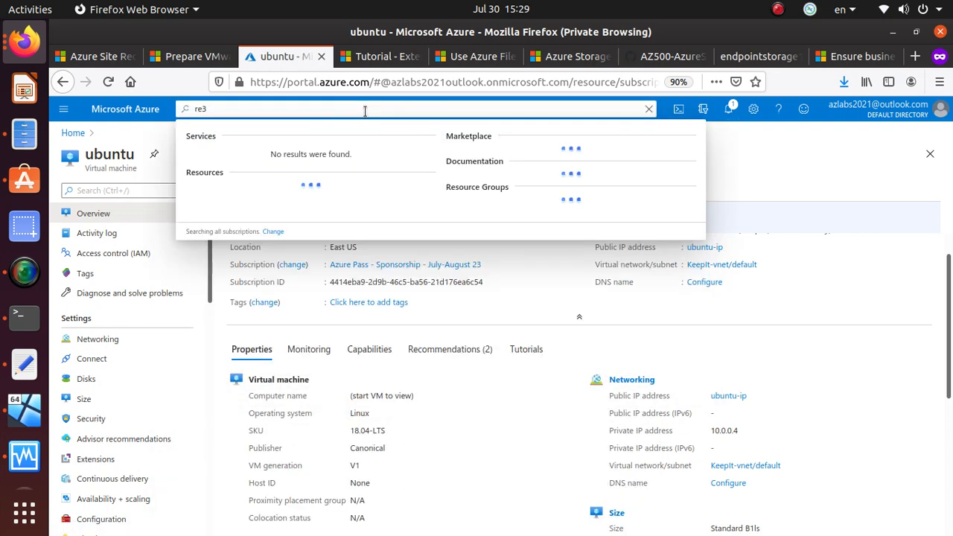
key(BackSpace)
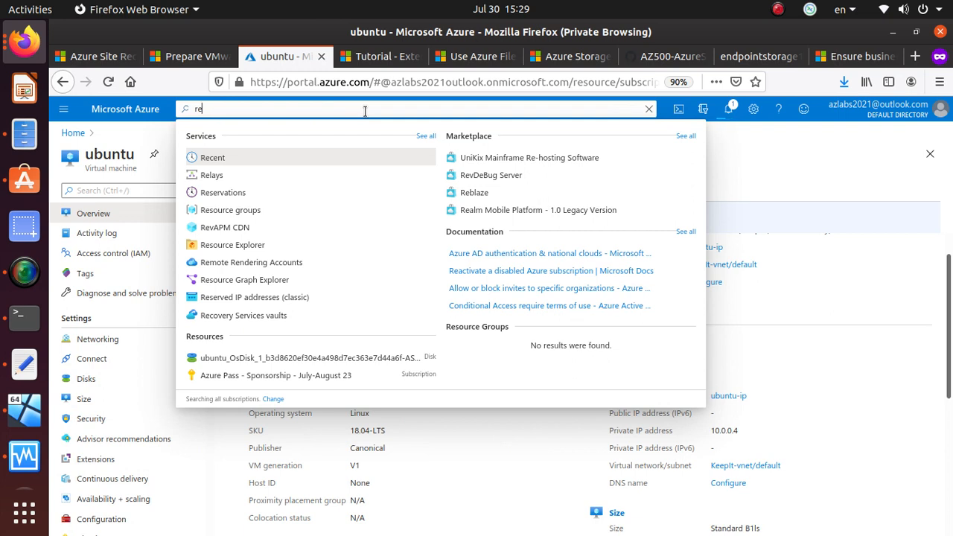
click(241, 315)
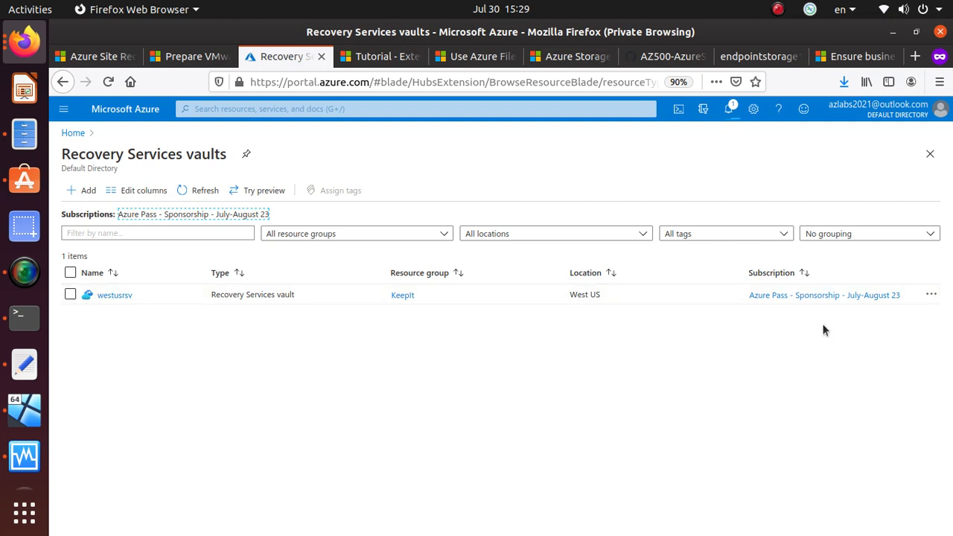
click(114, 297)
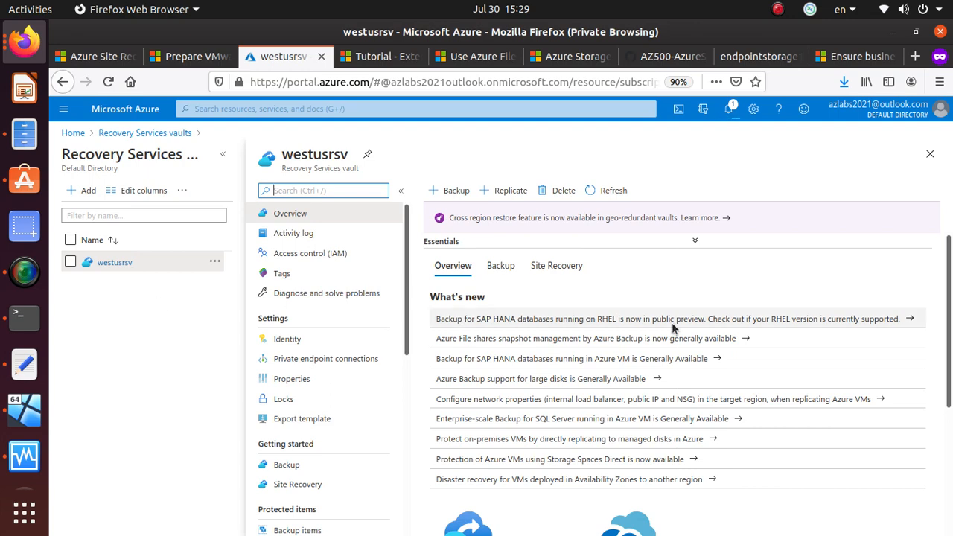
Look over the vault's overview and options, and view the Site Recovery getting-started steps
scroll(671, 323, down, 5)
scroll(673, 321, up, 5)
scroll(674, 320, up, 1)
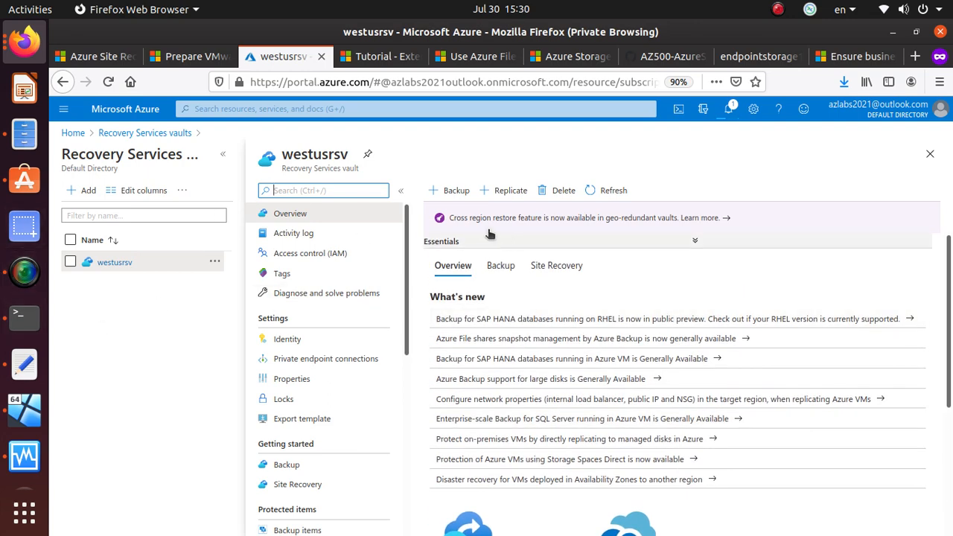
scroll(362, 390, down, 1)
scroll(350, 410, down, 1)
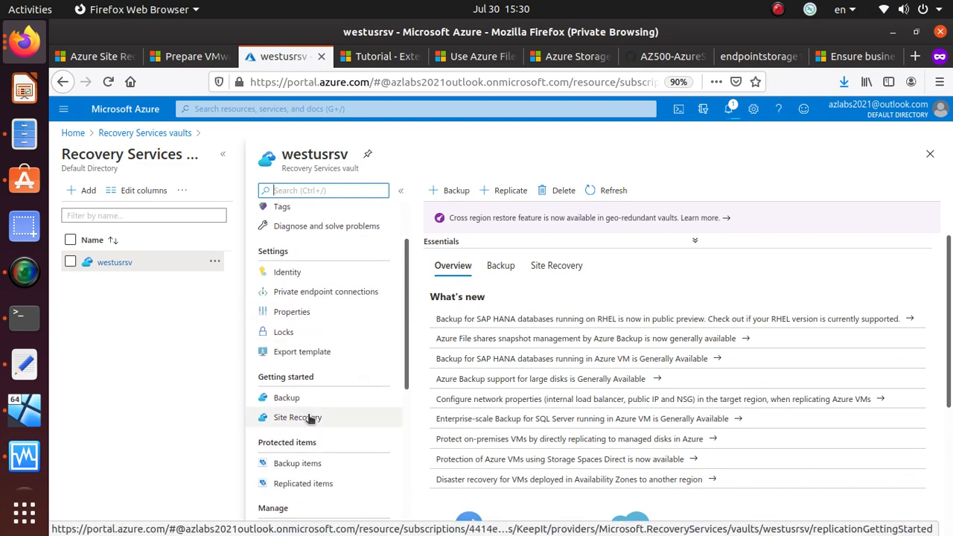
click(311, 417)
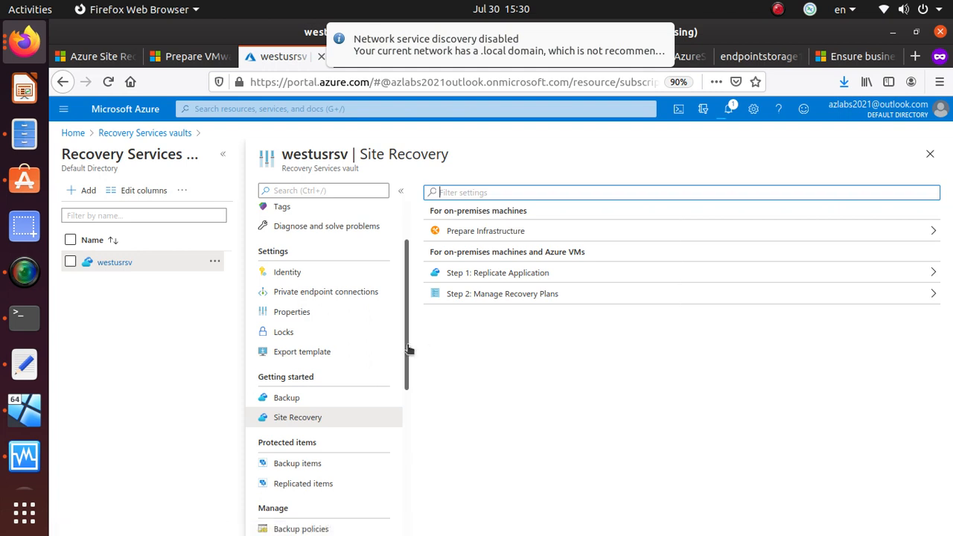
scroll(298, 340, up, 2)
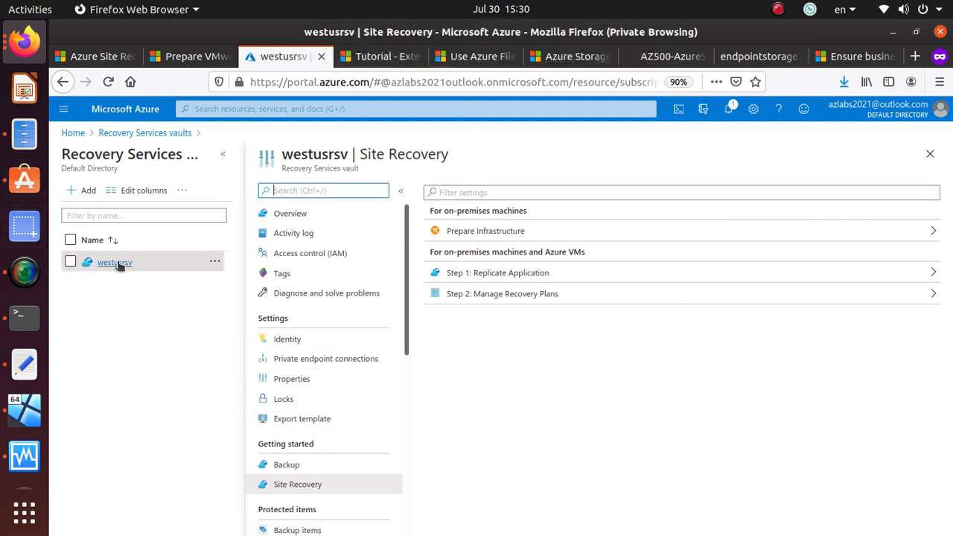
View the replication source form from the westusrsv vault's overview and return to the vault
click(299, 216)
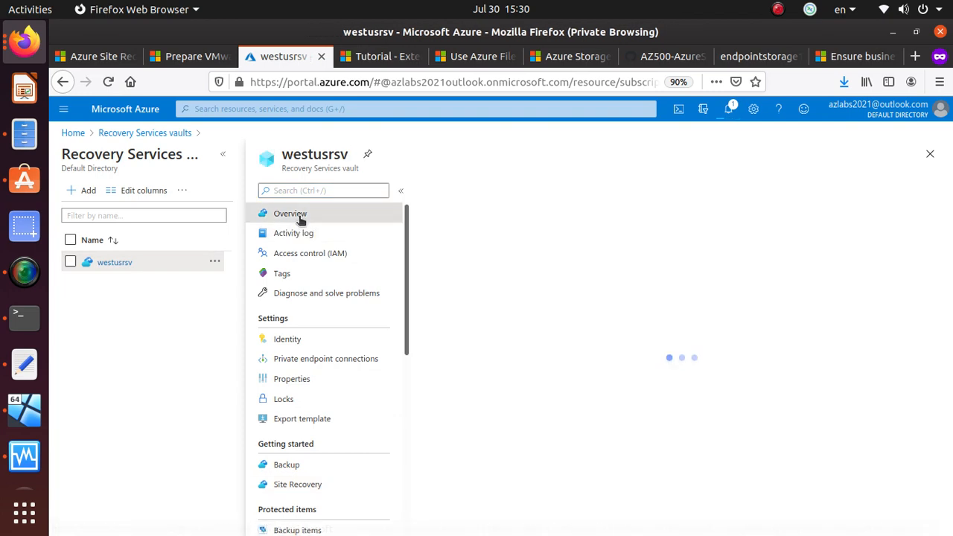
click(513, 189)
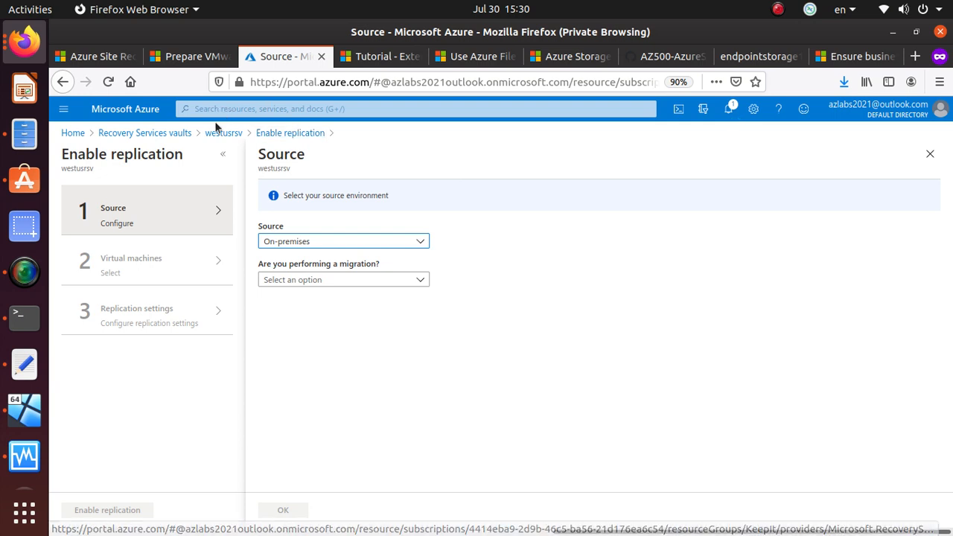
click(224, 133)
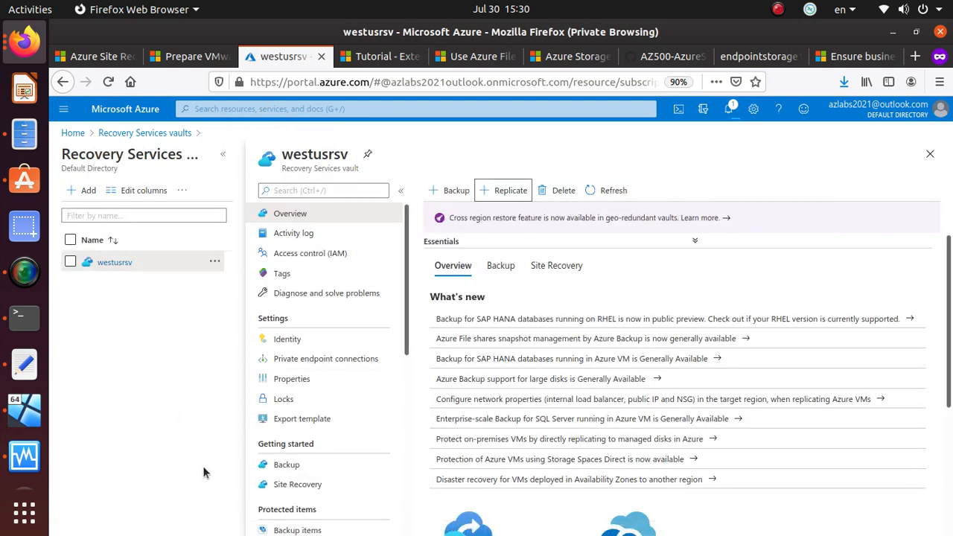
From the vault's Site Recovery steps, view the recovery plans and the Replicate Application source form, and return to the steps
click(312, 484)
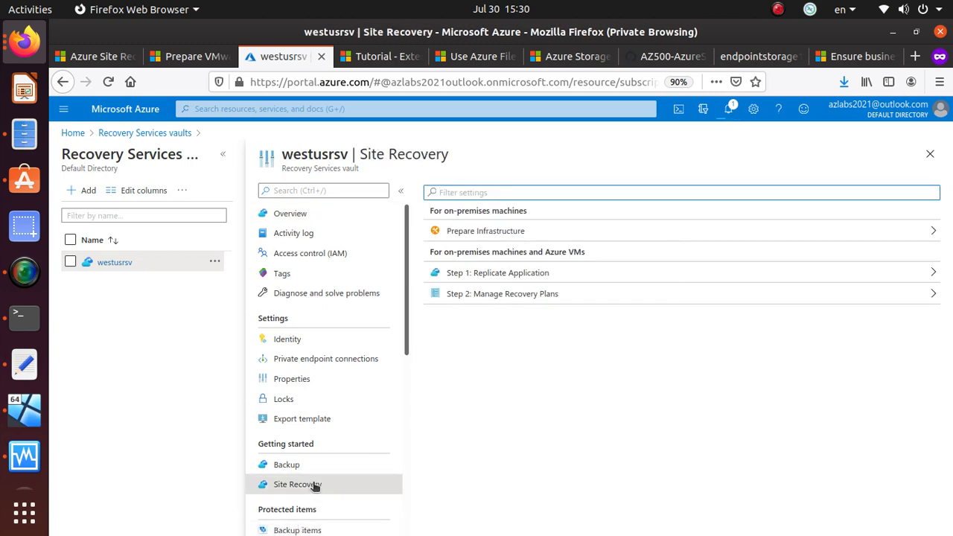
click(535, 295)
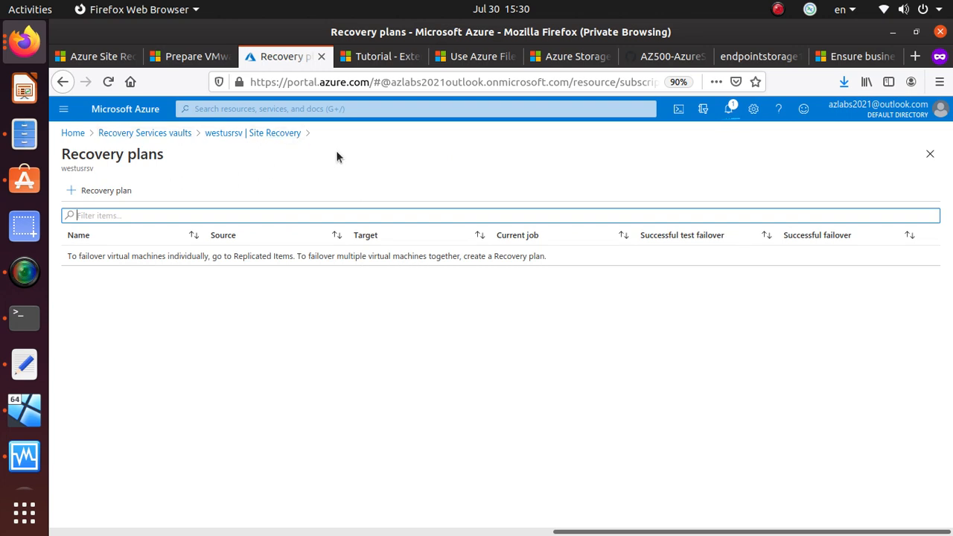
click(242, 128)
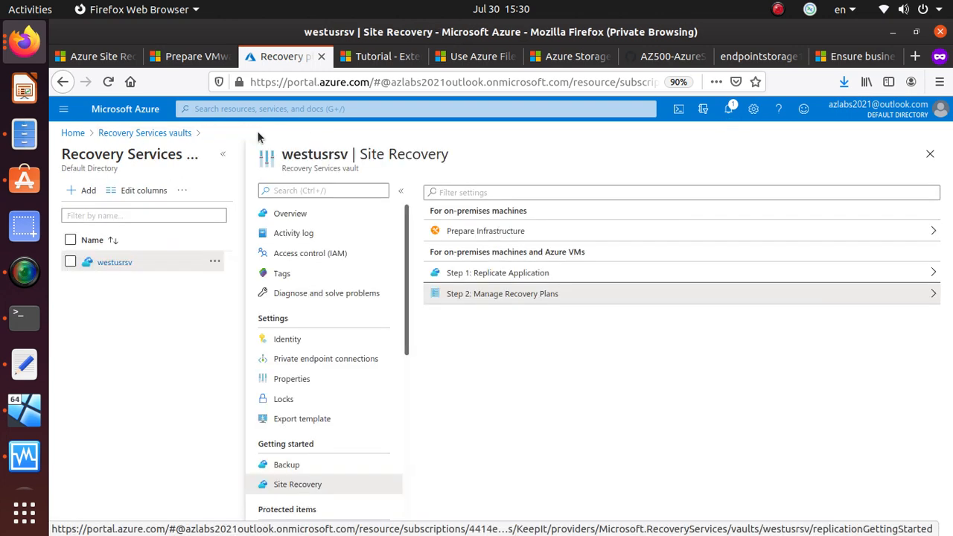
drag(485, 268, 485, 281)
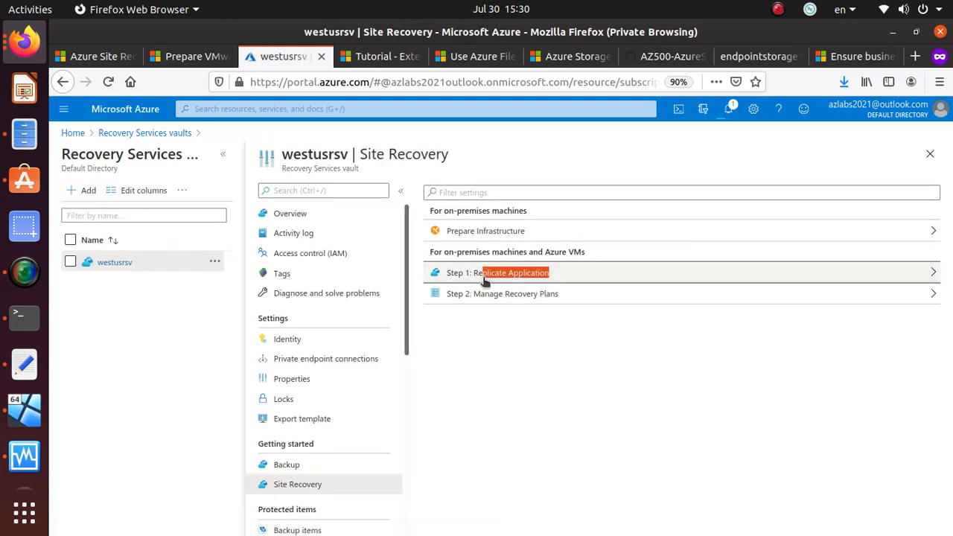
click(453, 273)
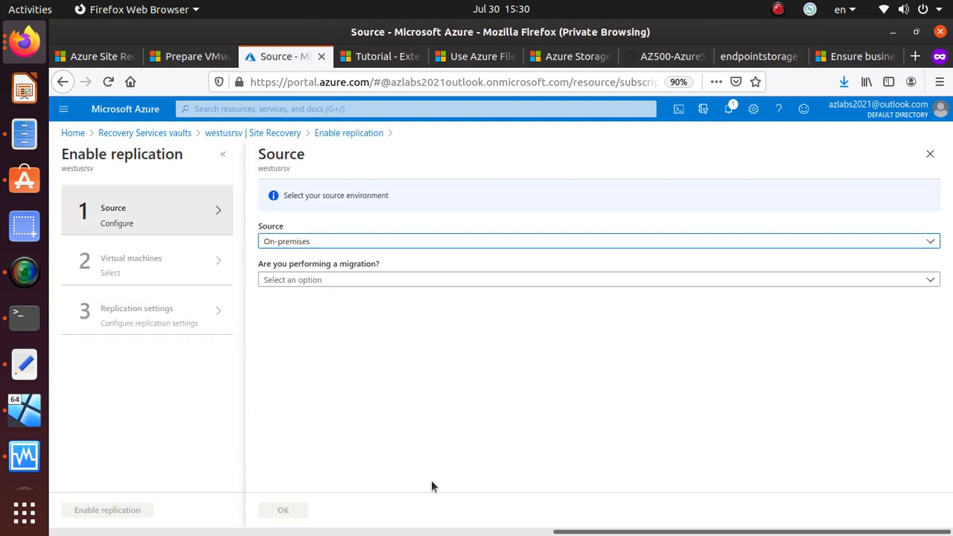
click(276, 134)
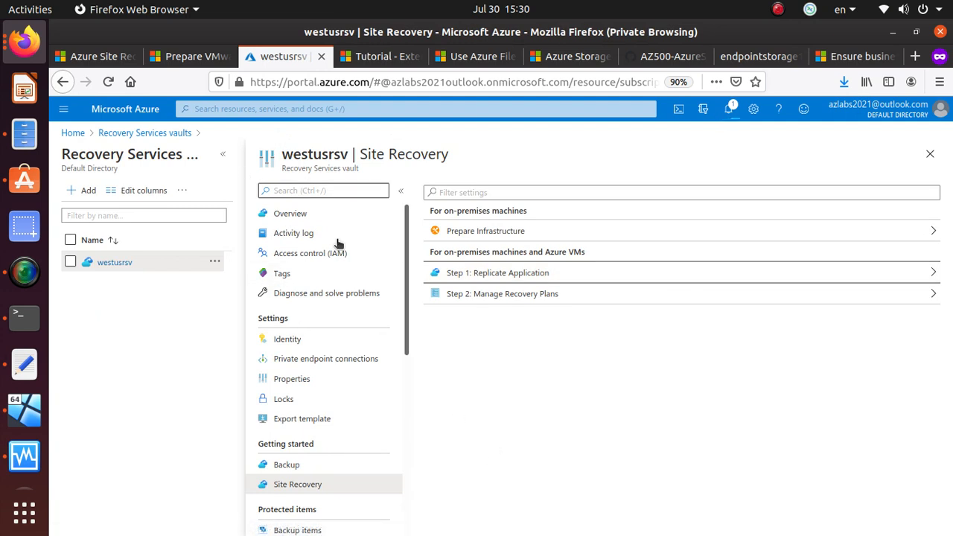
Look through the vault's protected items, management and monitoring options
scroll(353, 314, down, 3)
scroll(353, 316, down, 4)
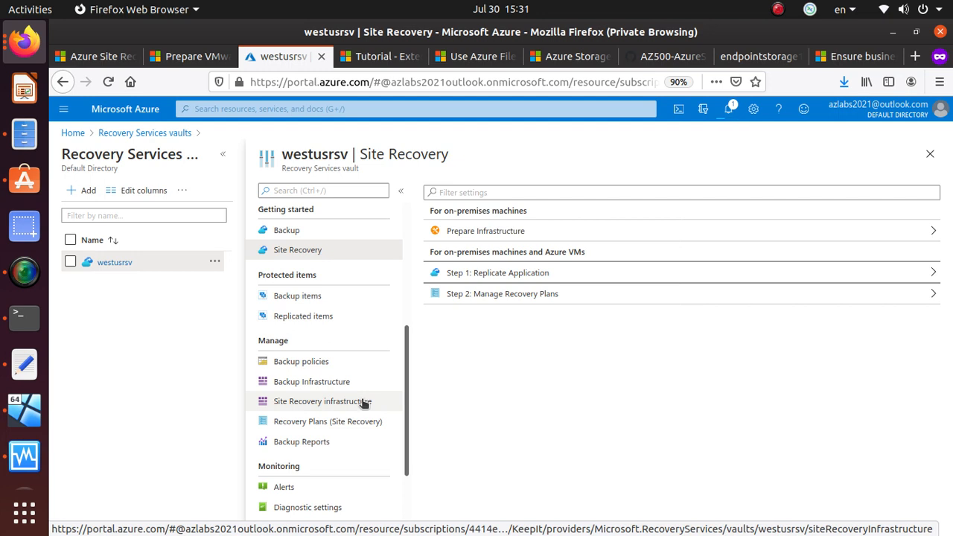
scroll(343, 418, down, 2)
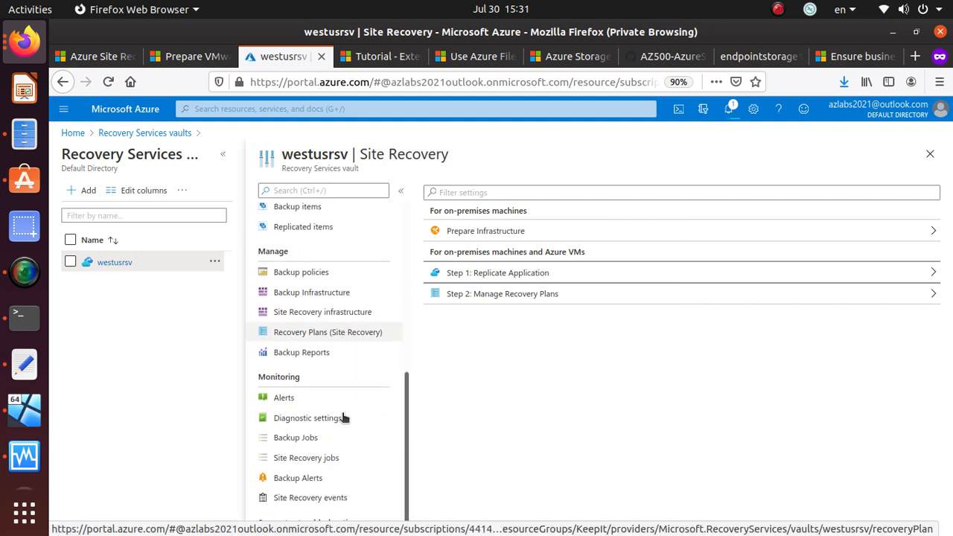
scroll(344, 418, down, 1)
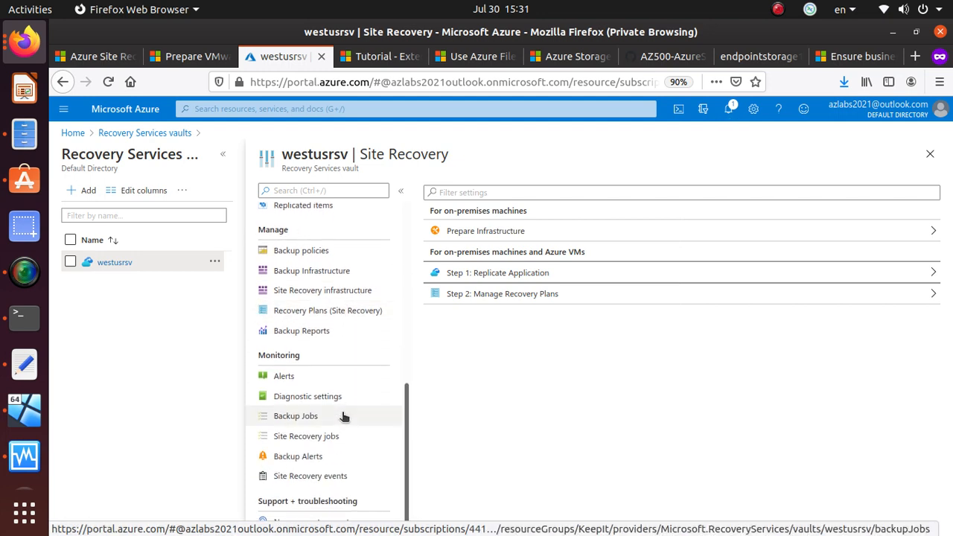
click(24, 272)
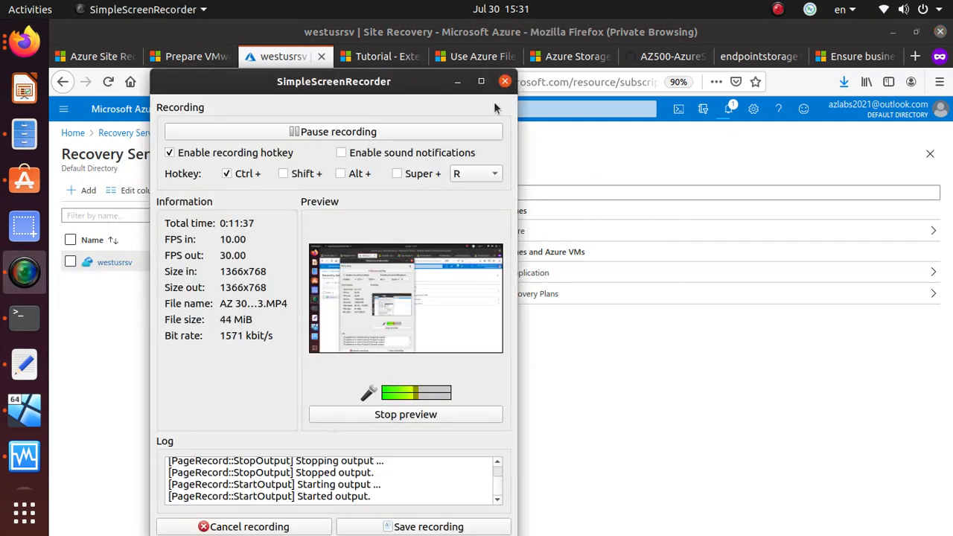
click(457, 80)
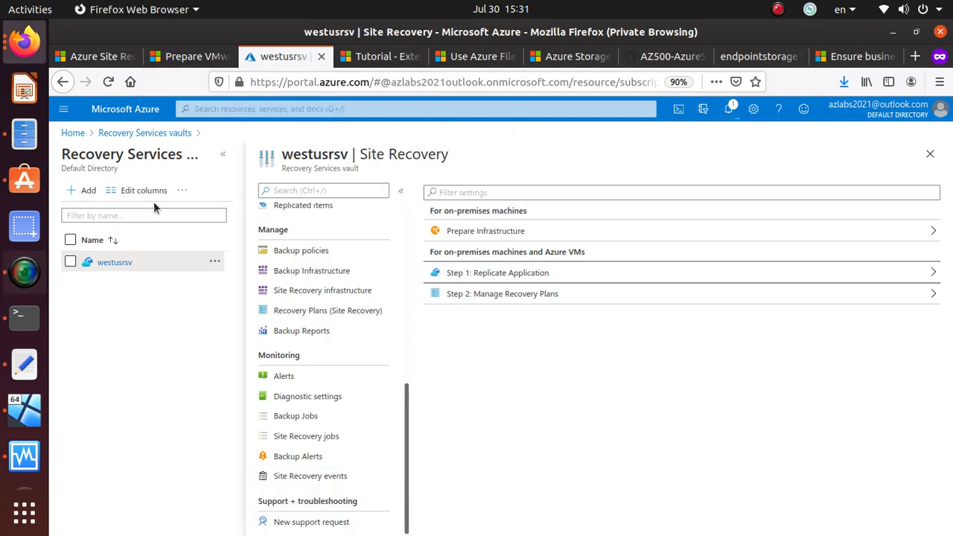
Open the ubuntu virtual machine from the portal home page and look through its settings, operations, monitoring and support options
click(75, 136)
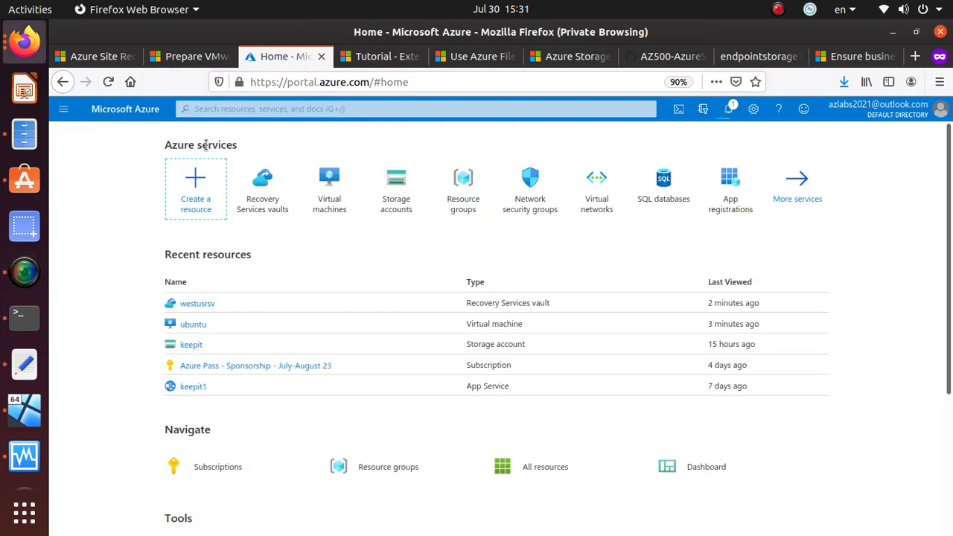
click(191, 324)
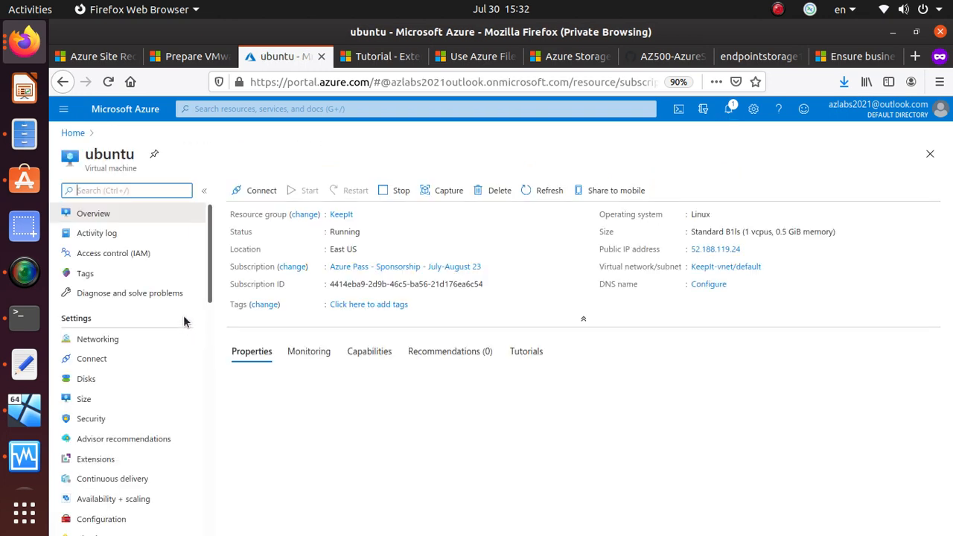
scroll(183, 322, down, 4)
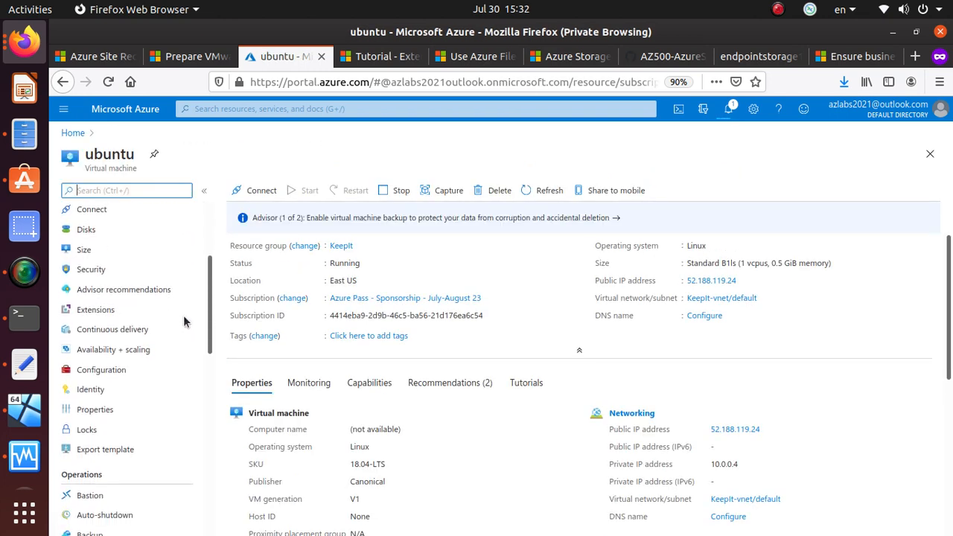
scroll(184, 321, down, 5)
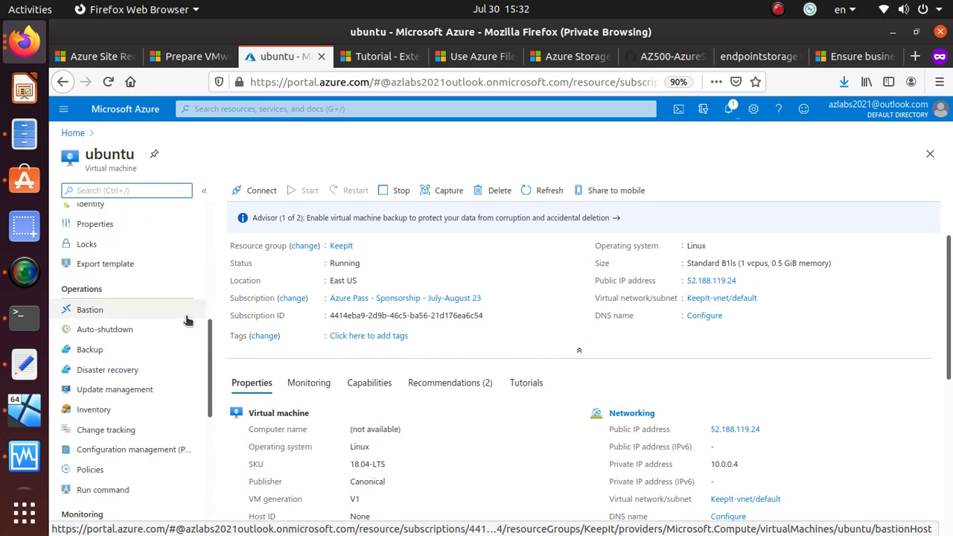
scroll(187, 320, down, 5)
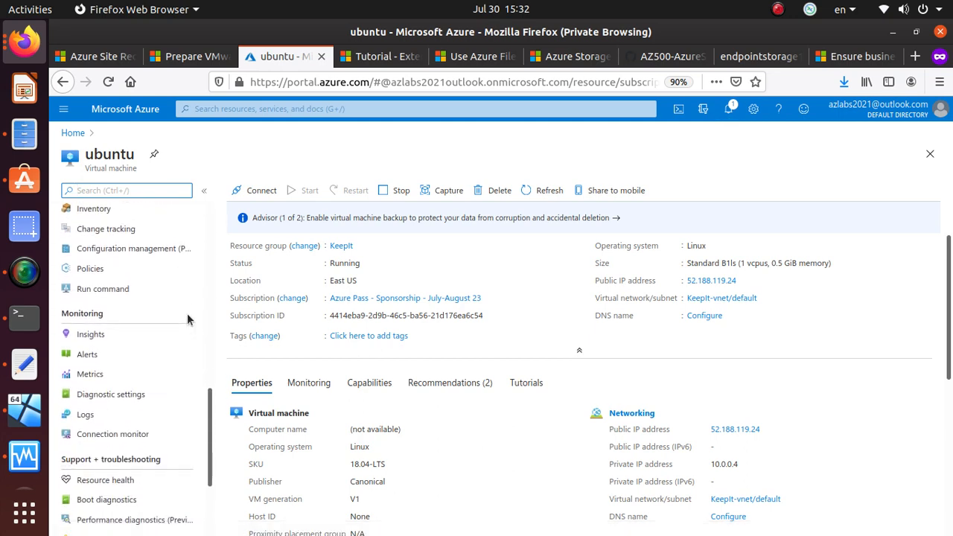
scroll(186, 314, down, 4)
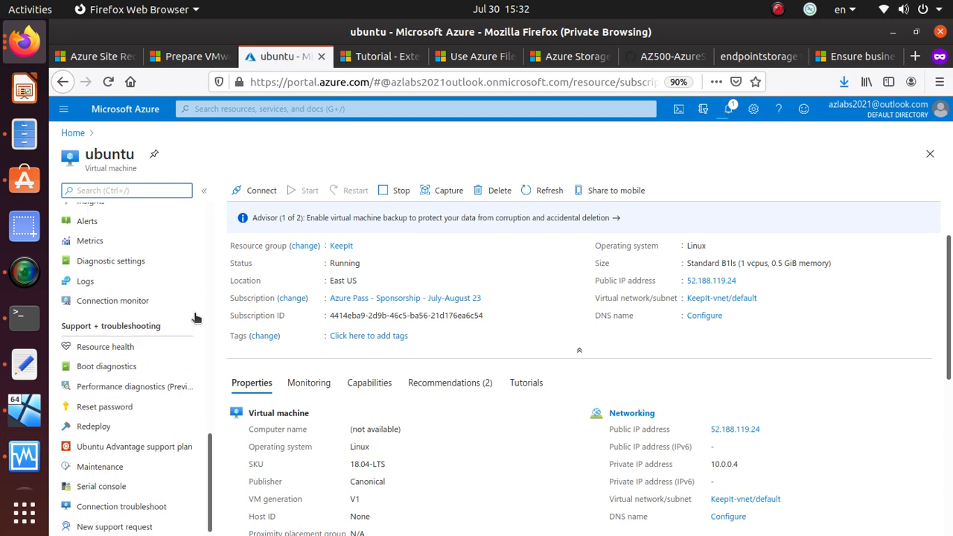
scroll(190, 314, up, 8)
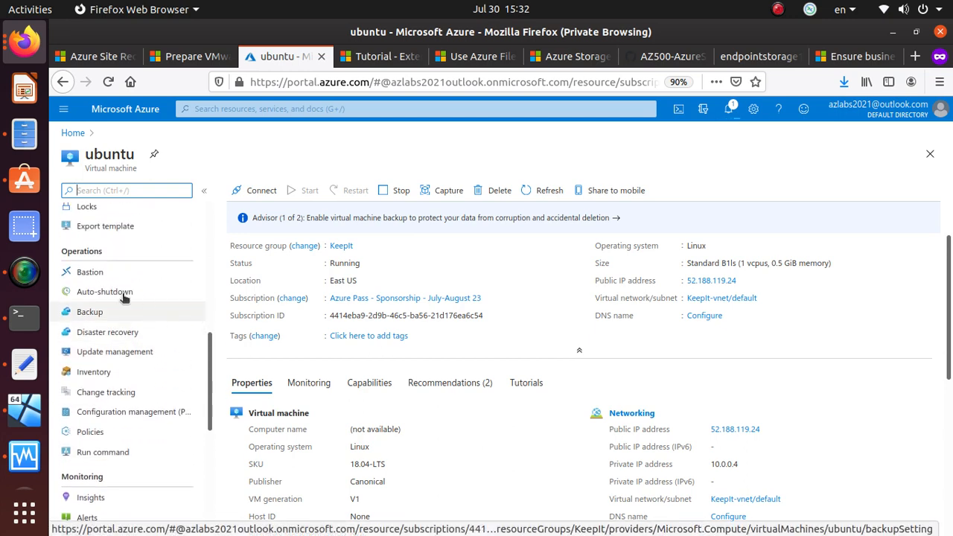
scroll(131, 354, up, 3)
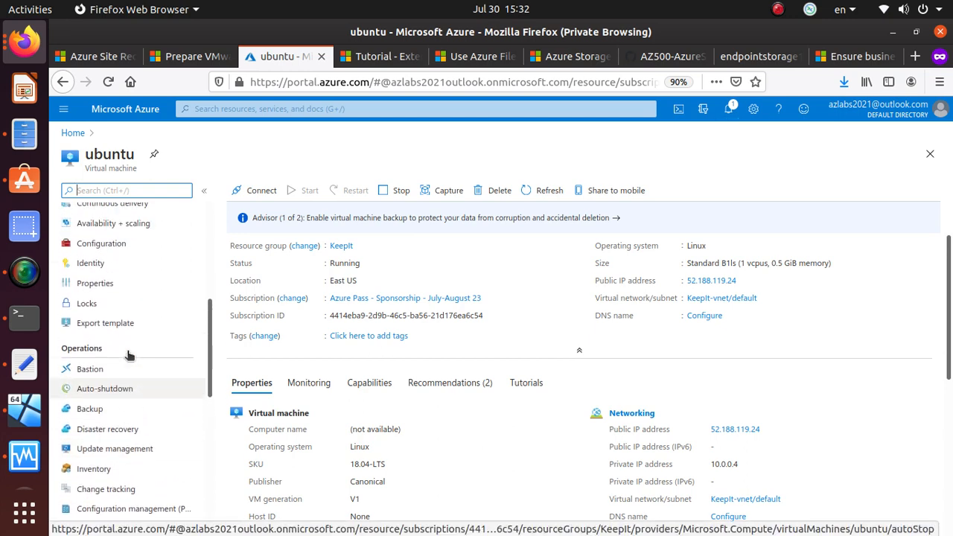
scroll(128, 355, up, 4)
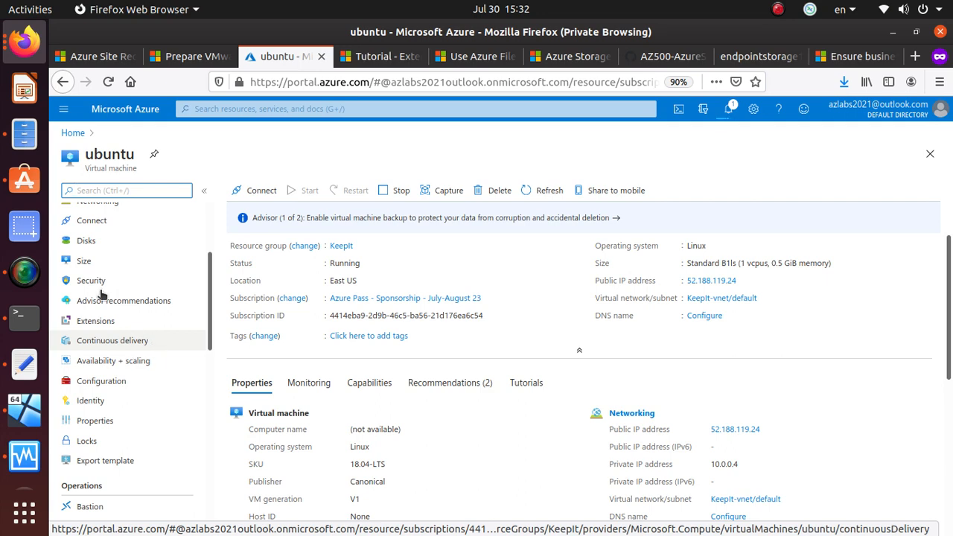
click(25, 271)
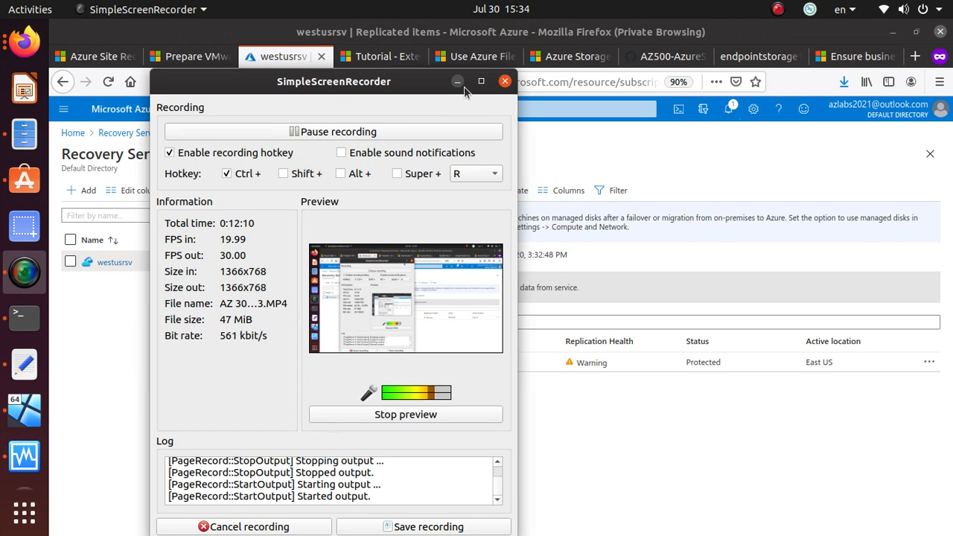
click(458, 82)
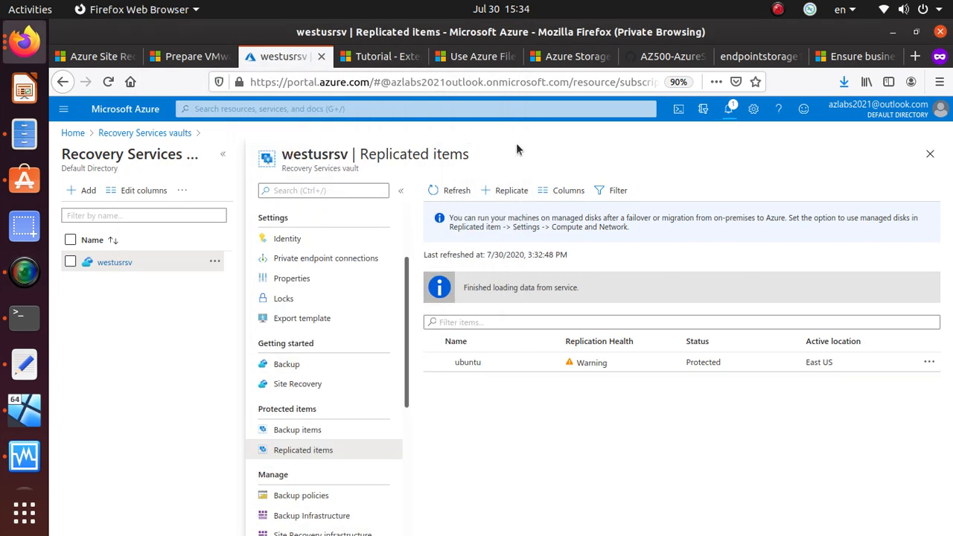
Look over the westusrsv vault's options and check its backup items and replicated items
scroll(379, 372, down, 2)
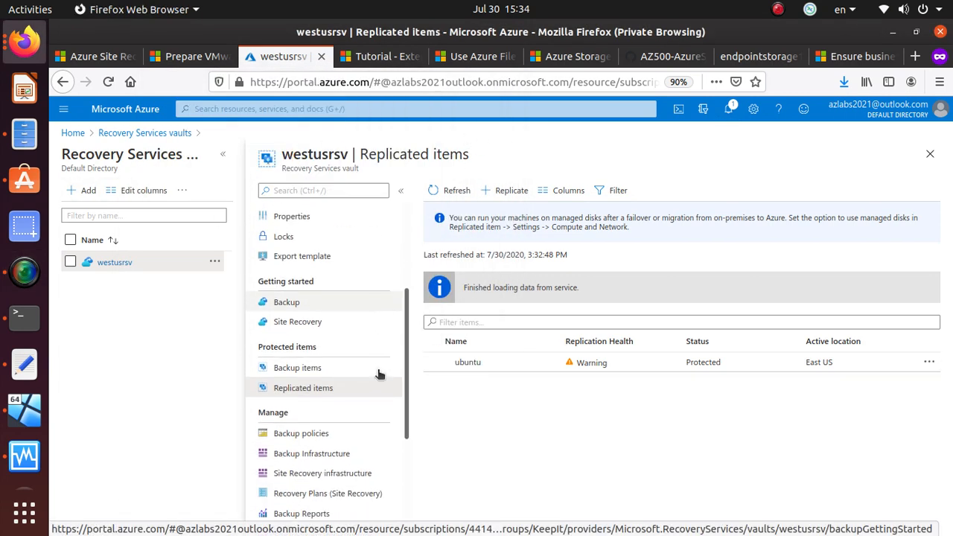
scroll(295, 310, down, 4)
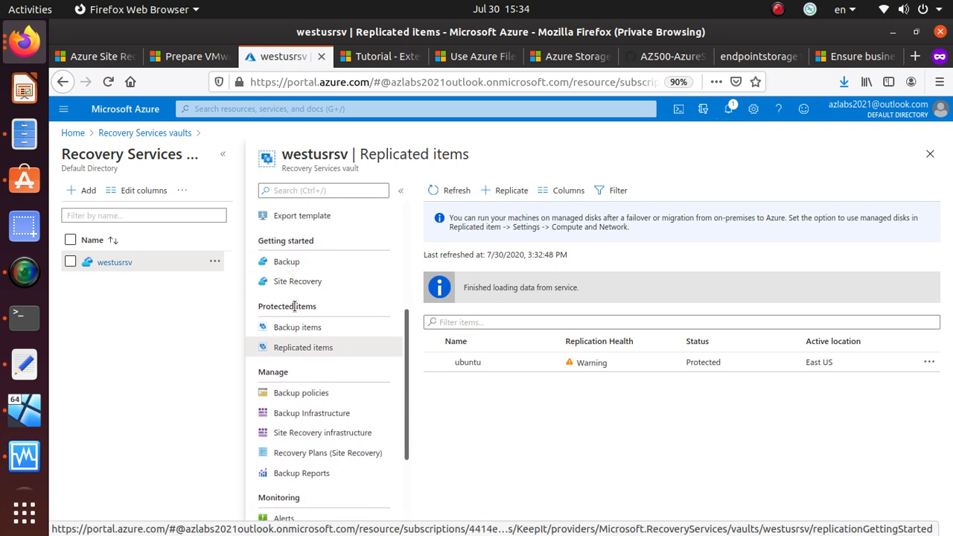
scroll(313, 327, down, 1)
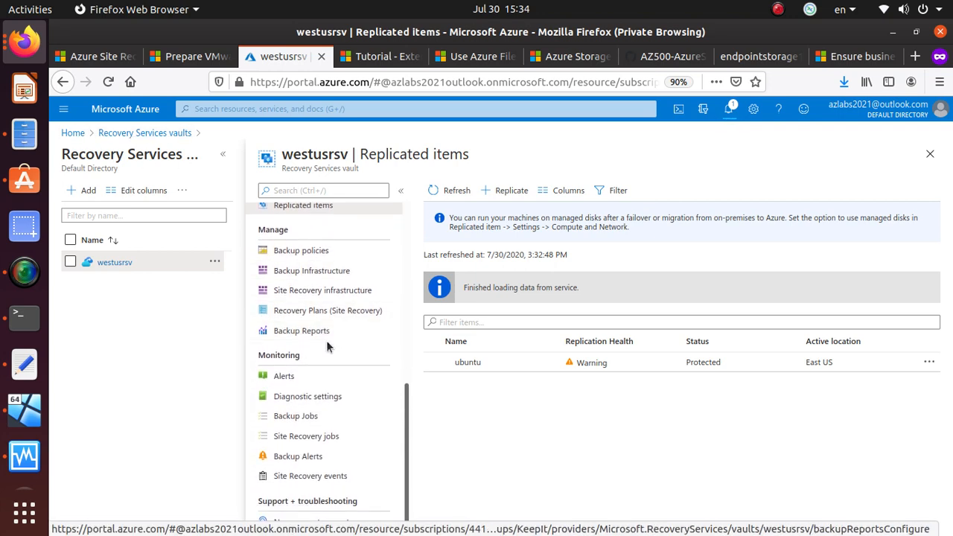
scroll(329, 346, up, 4)
scroll(330, 346, up, 1)
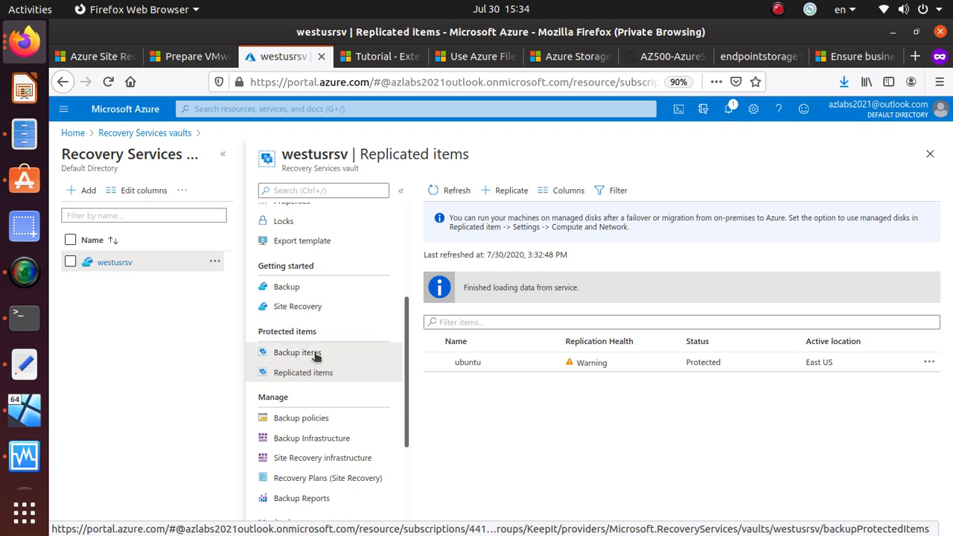
click(315, 354)
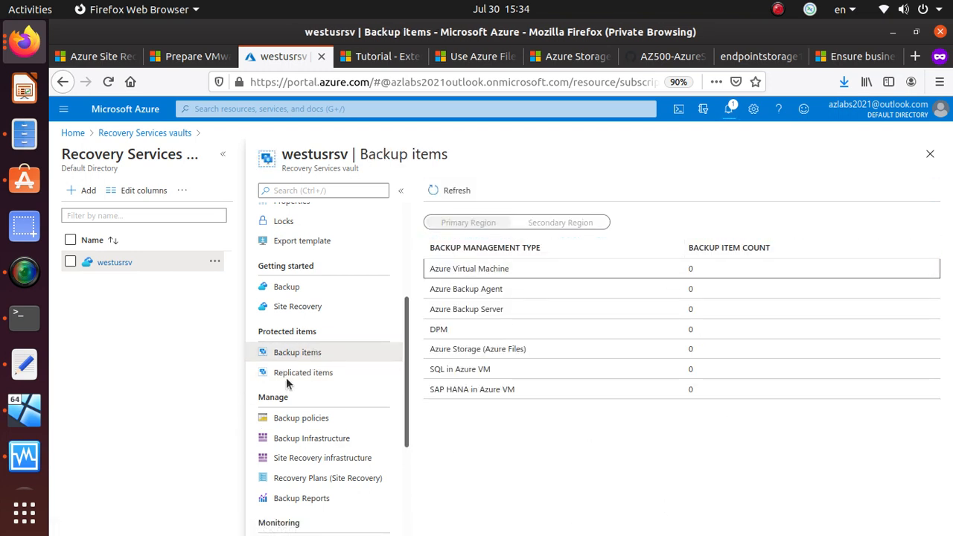
click(313, 372)
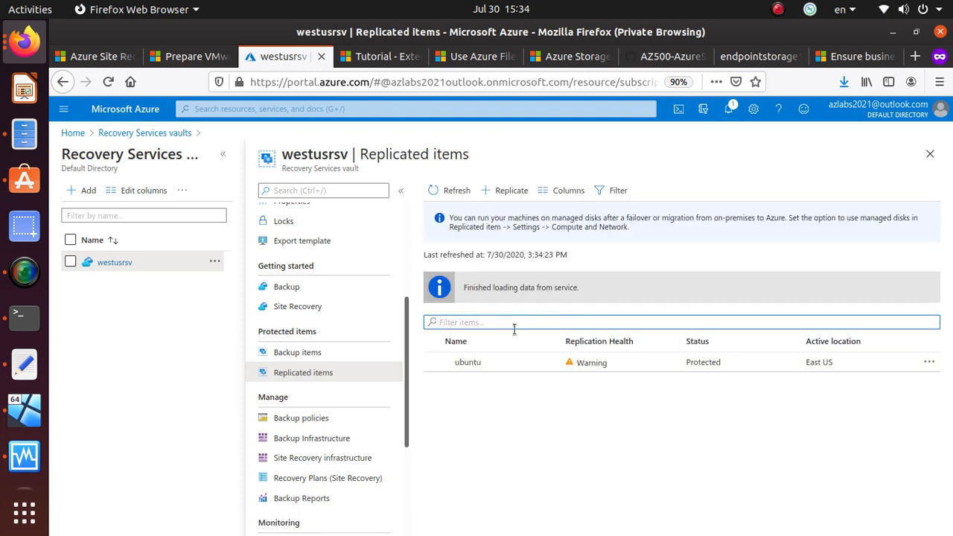
Open the replicated ubuntu item, read the error details behind its replication health warning, and return to its overview
click(570, 362)
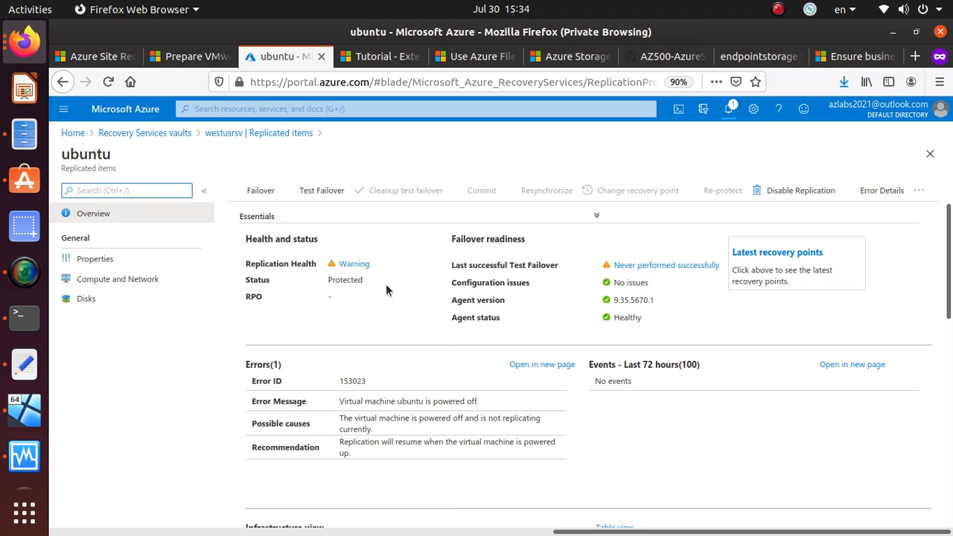
click(357, 265)
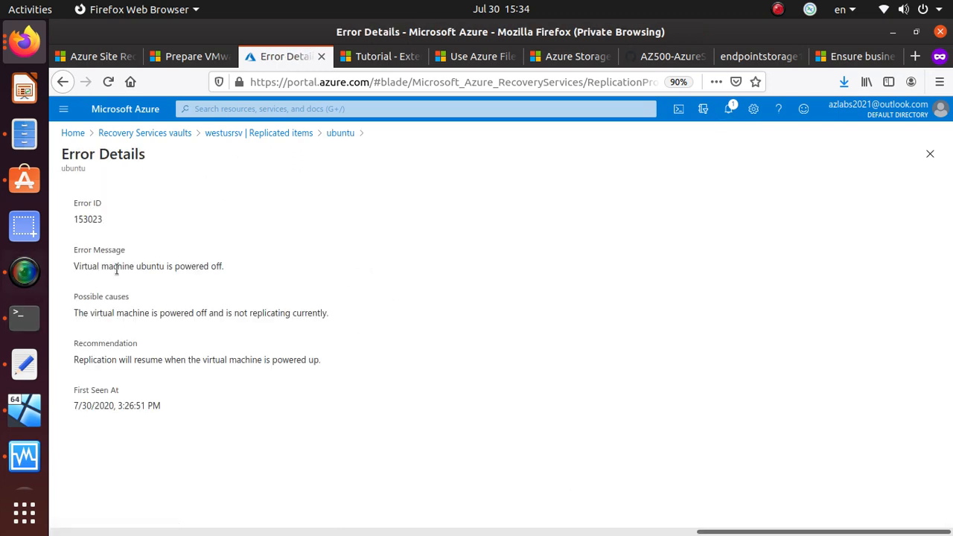
triple_click(144, 266)
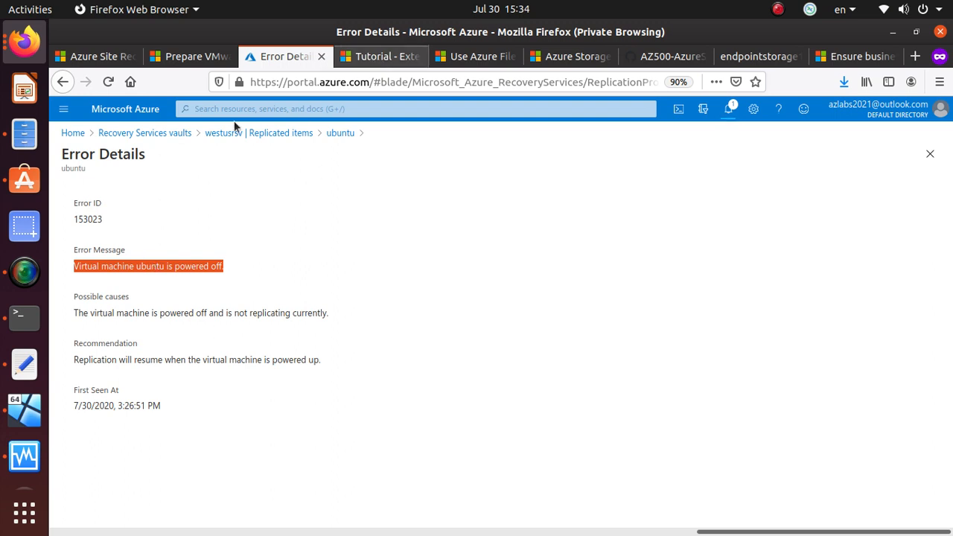
click(342, 133)
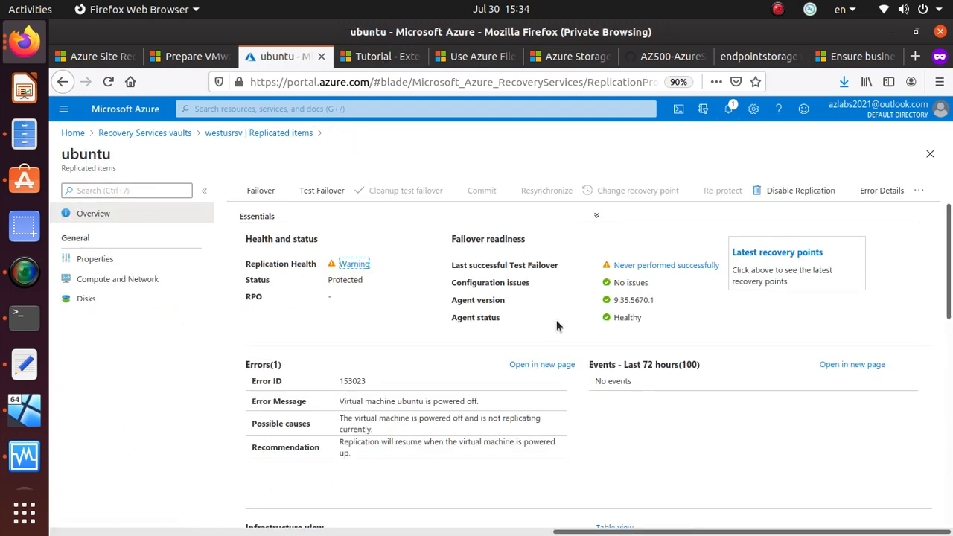
Review the ubuntu item's failover readiness: configuration issues, agent version, agent status and last successful test failover
double_click(495, 282)
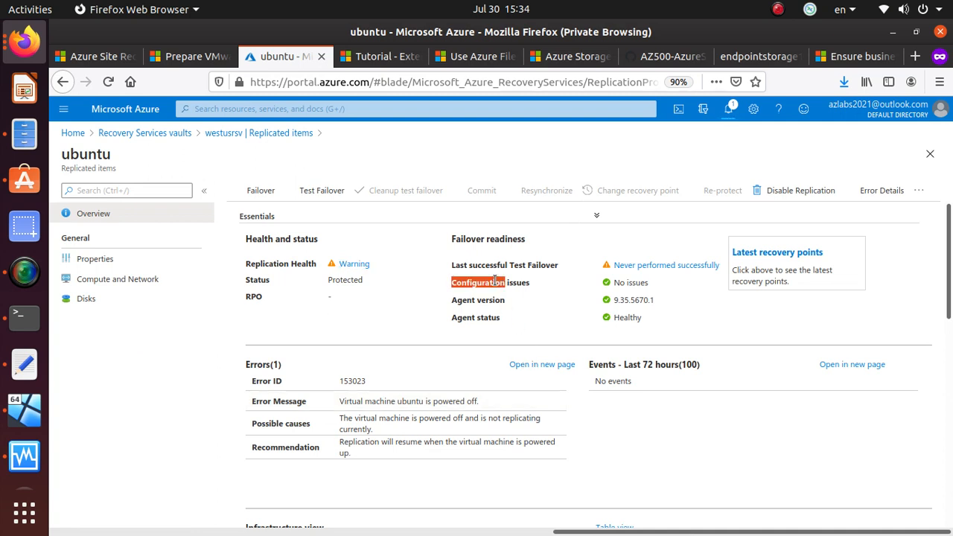
drag(495, 280, 619, 284)
double_click(645, 282)
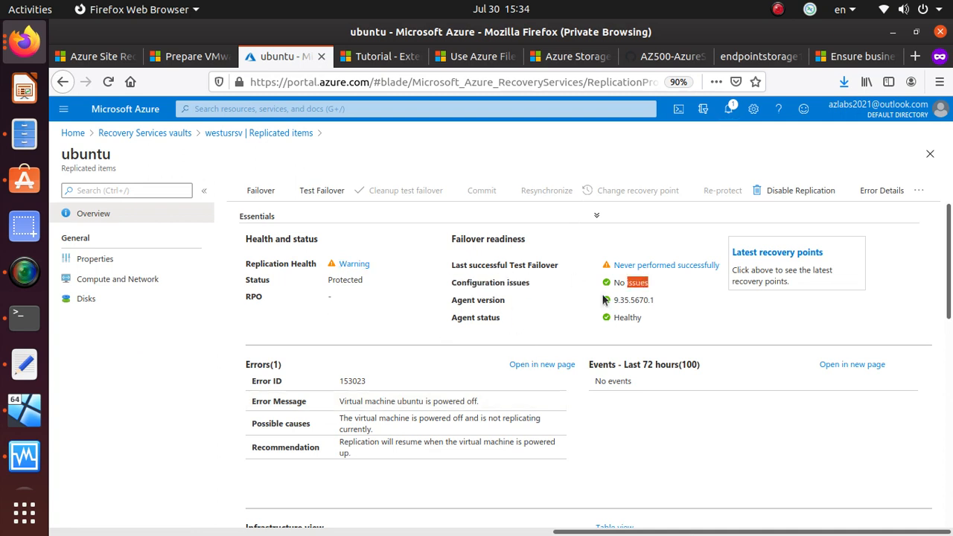
triple_click(633, 300)
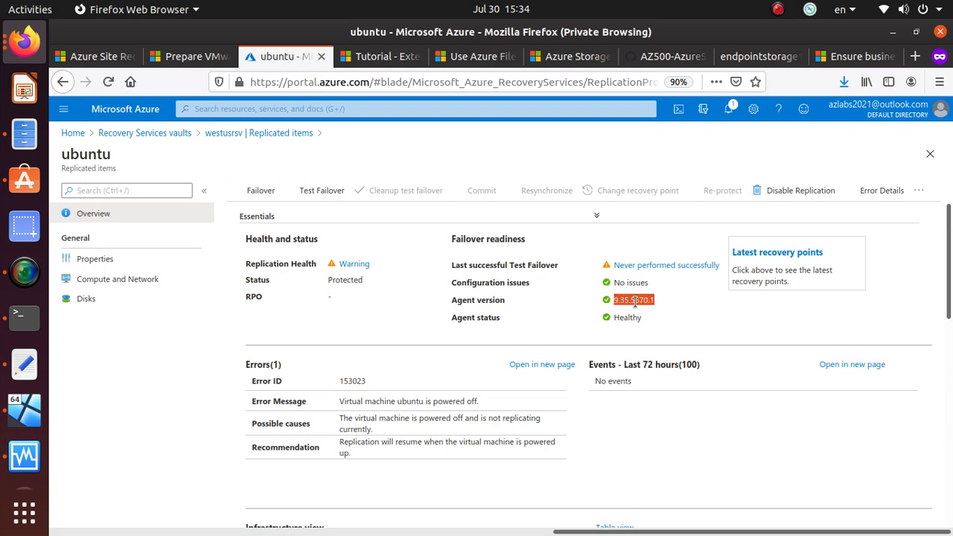
double_click(633, 318)
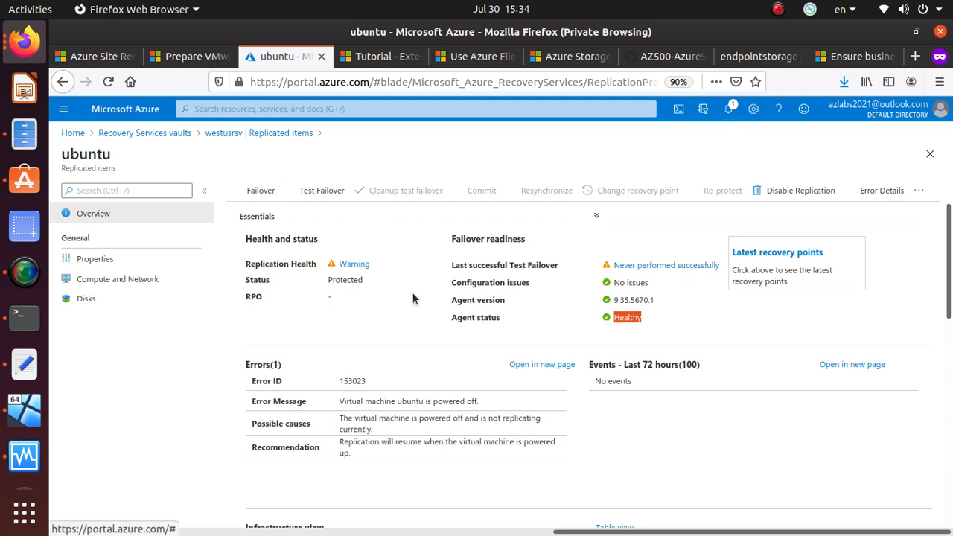
triple_click(532, 266)
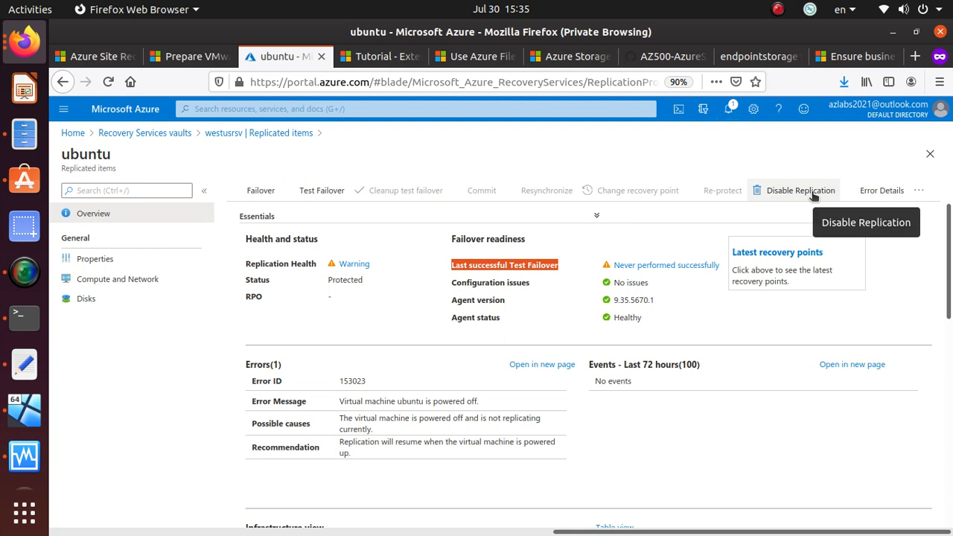
Open the test failover settings for ubuntu and look through the recovery points offered by the Custom option
click(333, 192)
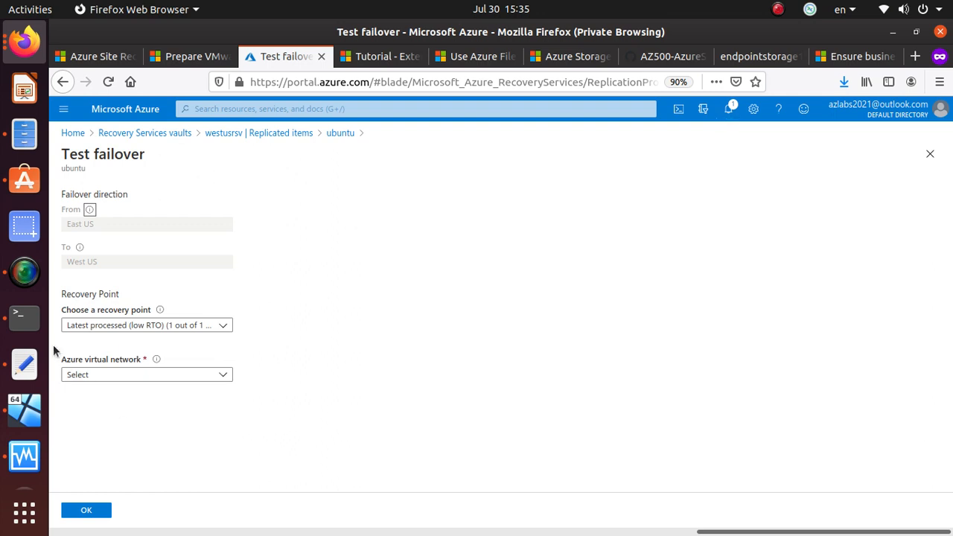
click(204, 326)
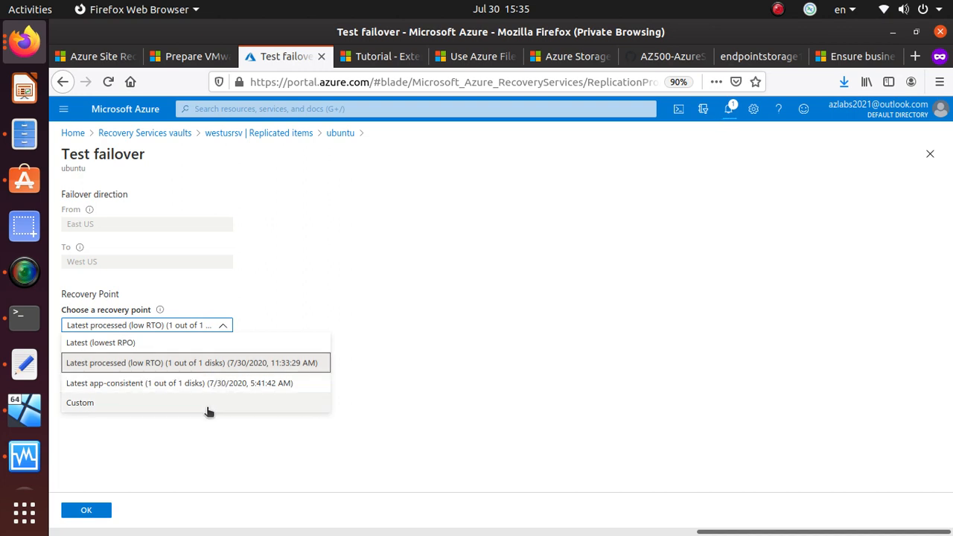
click(165, 411)
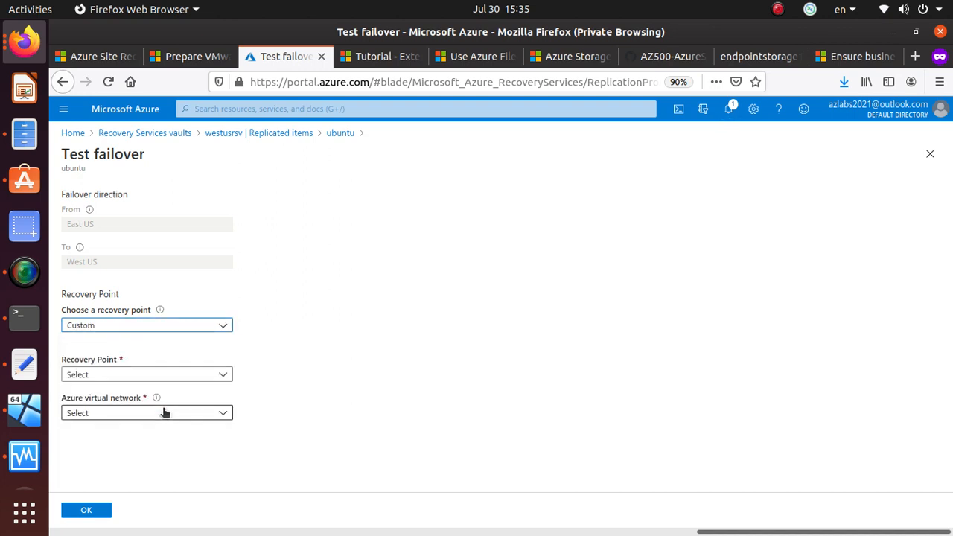
click(199, 372)
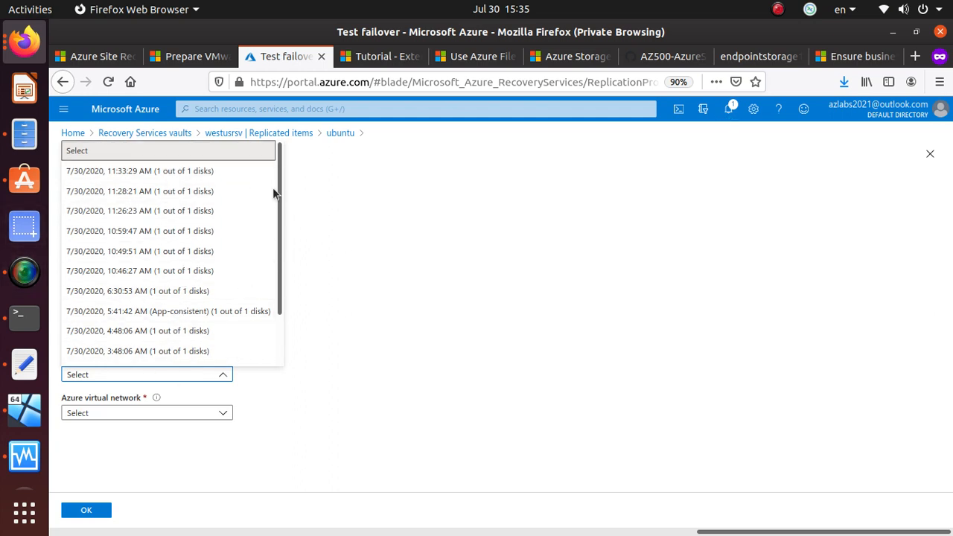
click(458, 424)
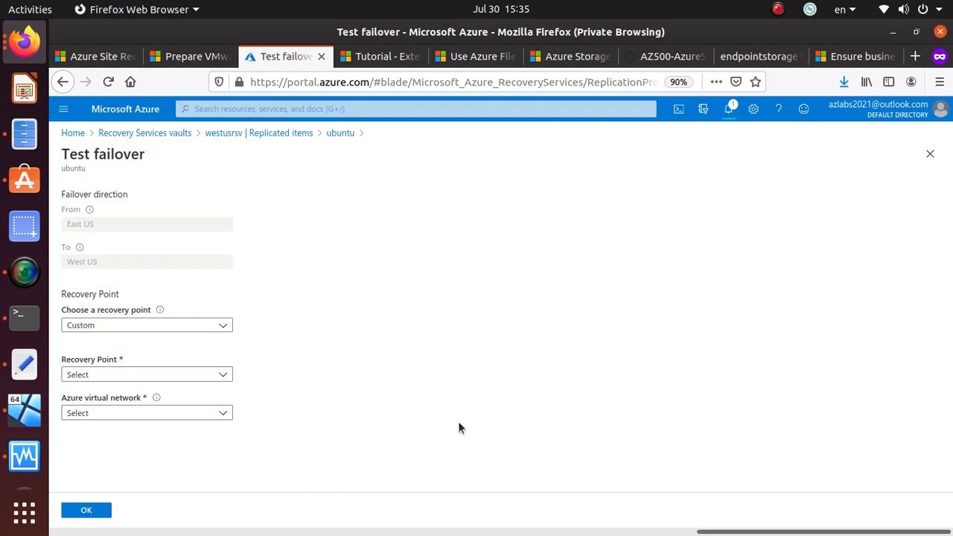
Set the test failover's virtual network to KeepIt-vnet-asr and its recovery point to Latest processed (low RTO)
click(117, 421)
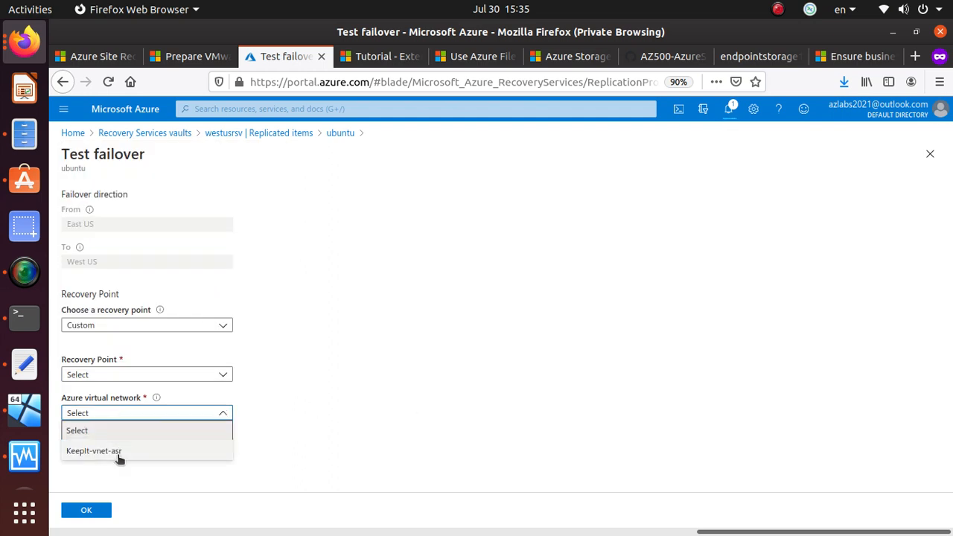
click(118, 452)
scroll(128, 419, down, 1)
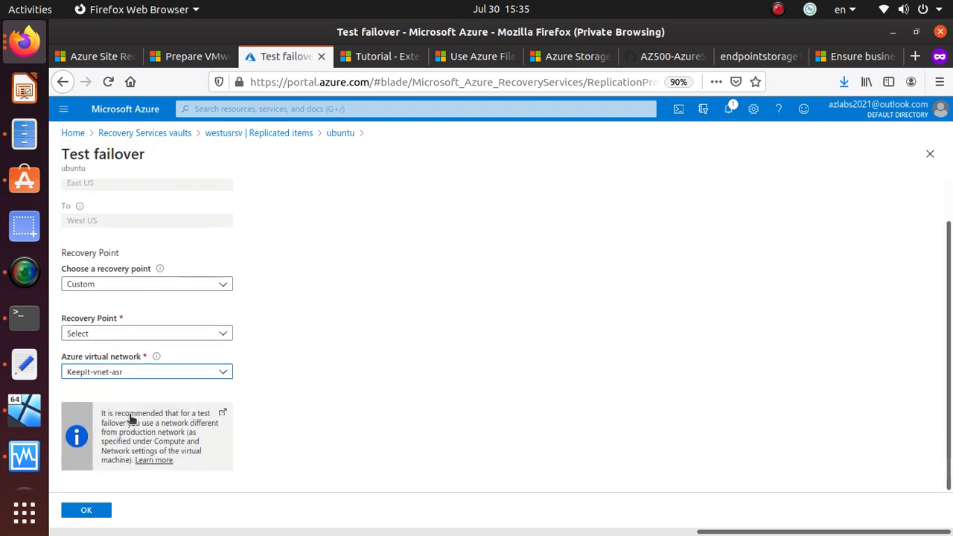
click(198, 290)
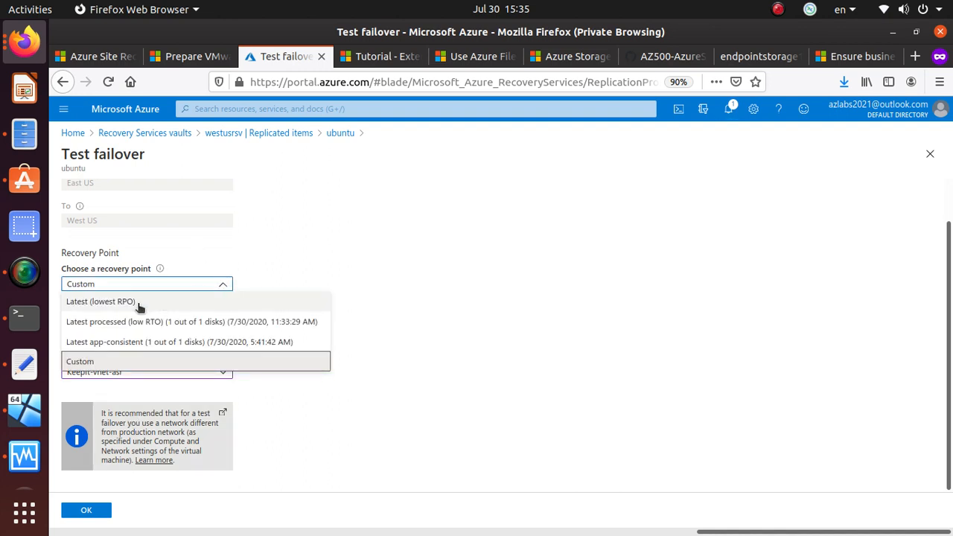
click(134, 326)
click(266, 378)
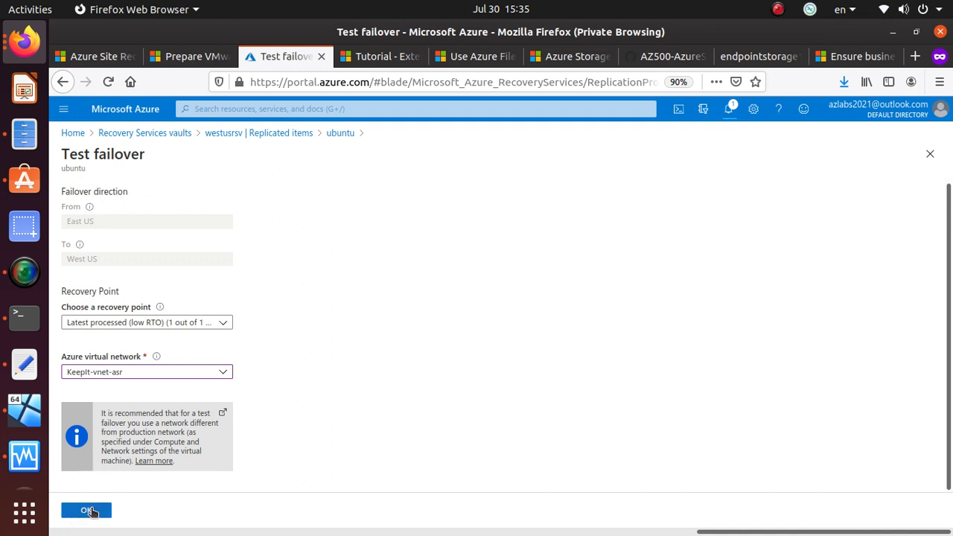
click(24, 277)
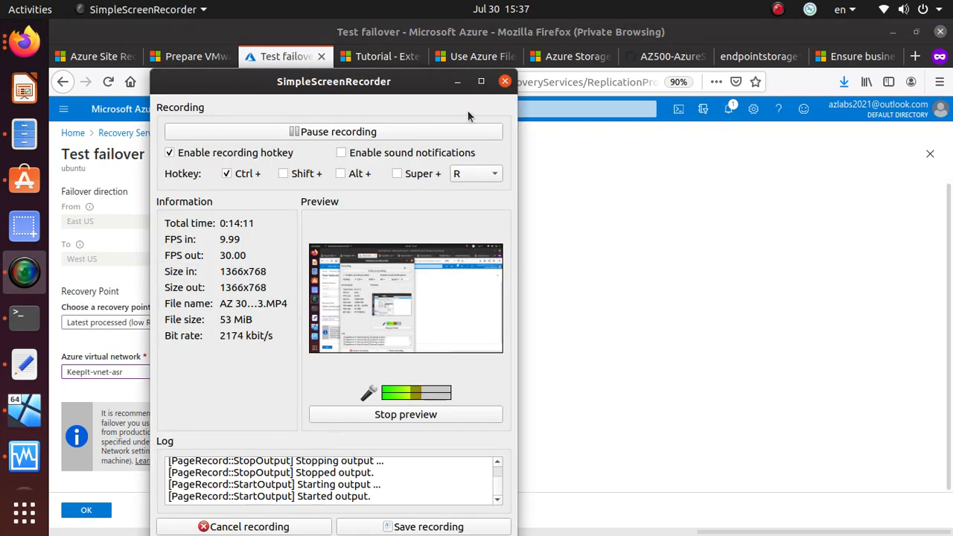
click(457, 81)
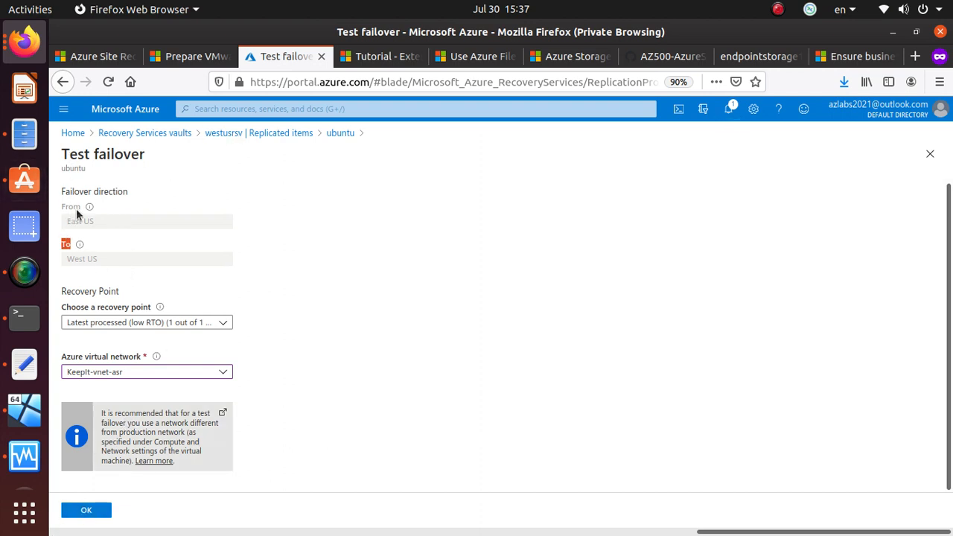
Check the failover direction from East US to West US and start the test failover of ubuntu
drag(79, 193, 203, 177)
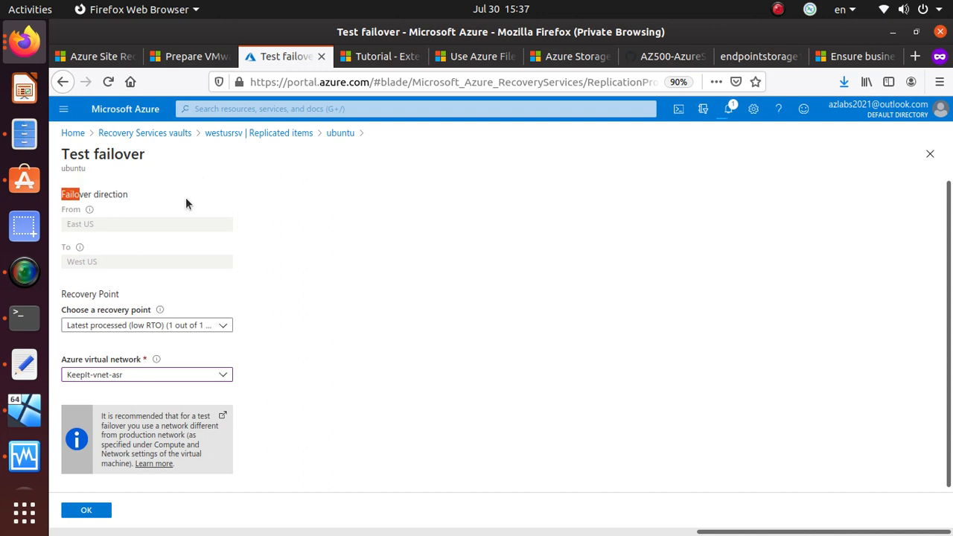
drag(72, 225, 183, 218)
click(185, 219)
drag(85, 262, 197, 264)
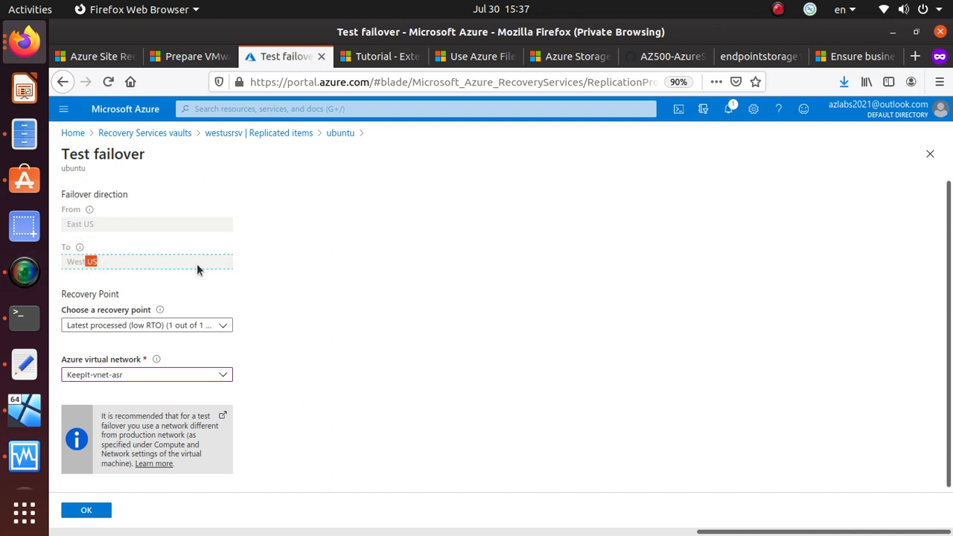
click(100, 512)
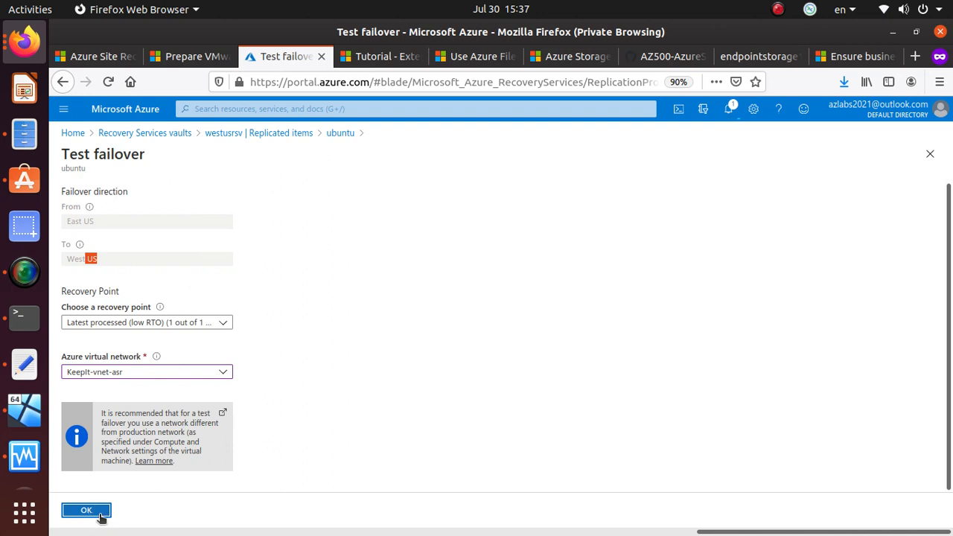
click(86, 510)
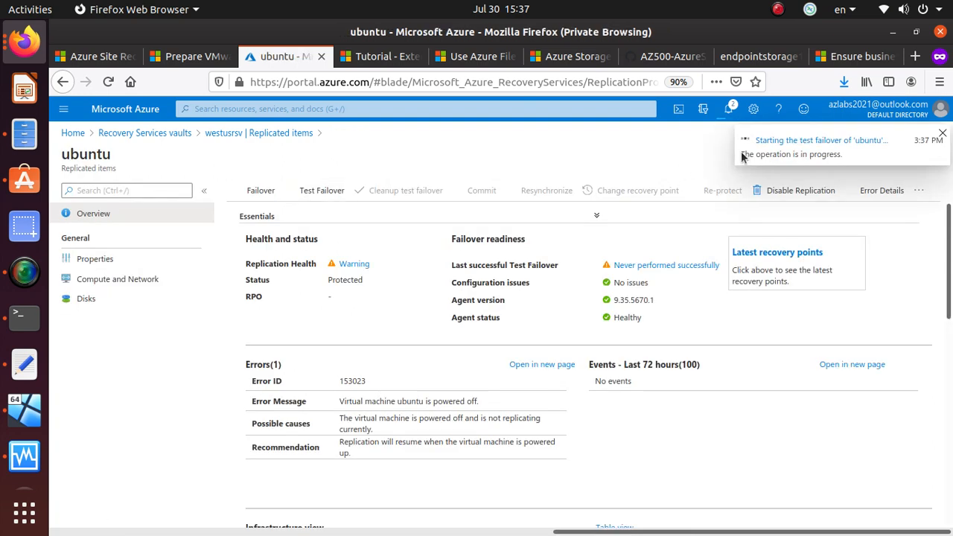
Check the progress of the test failover and open the KeepIt-asr resource group to review its resources
click(730, 110)
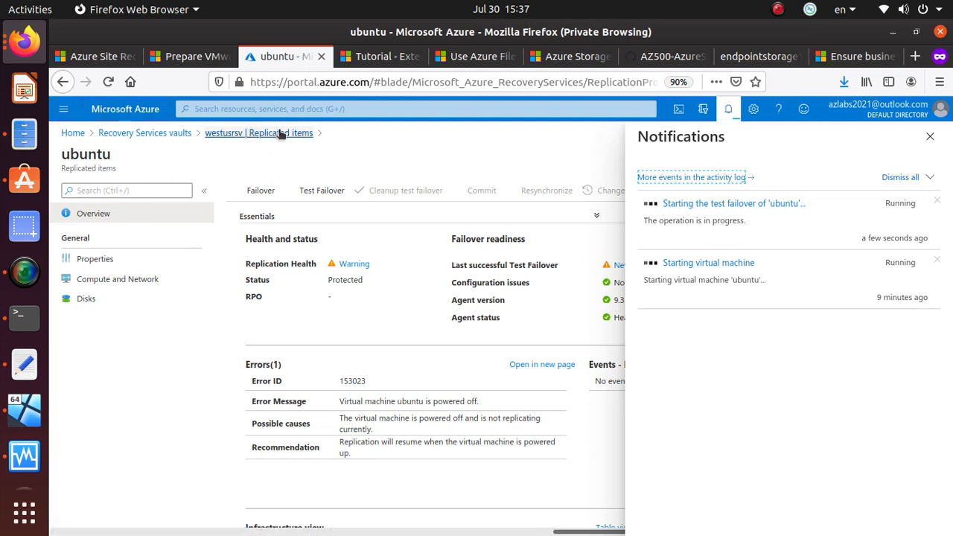
click(67, 134)
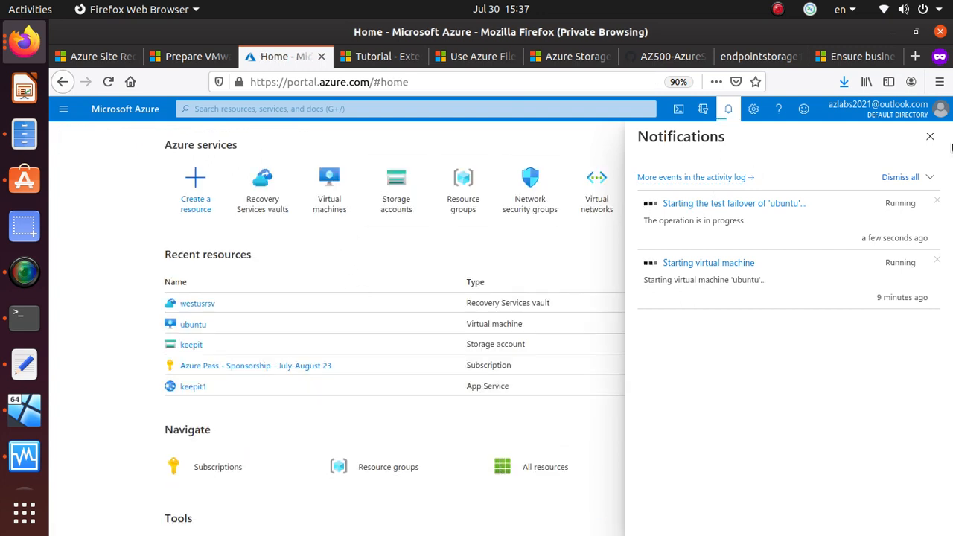
click(930, 136)
click(465, 208)
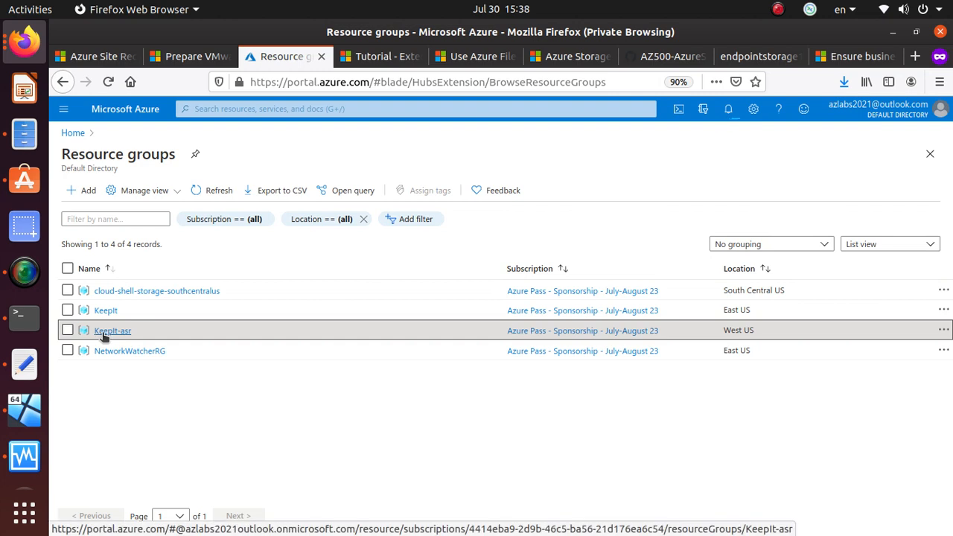
drag(141, 331, 98, 330)
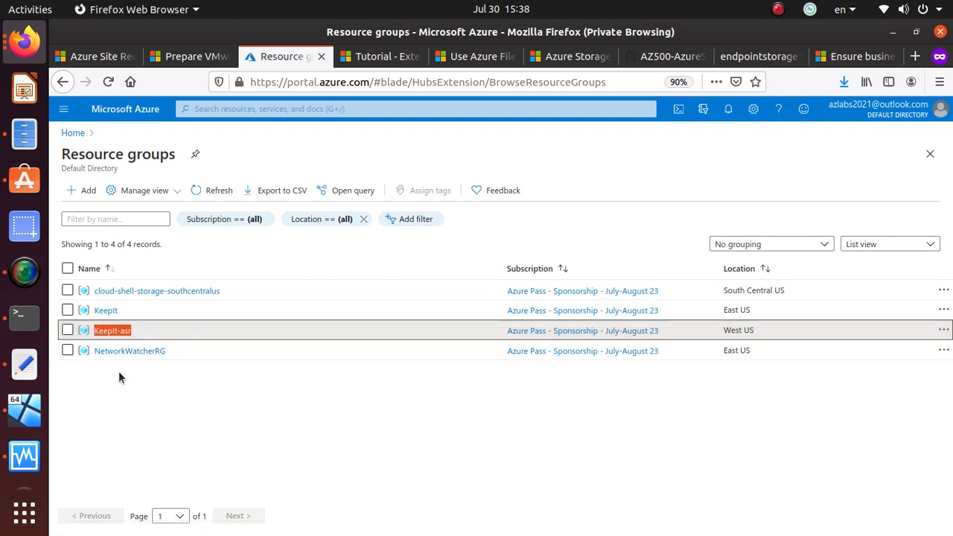
click(115, 332)
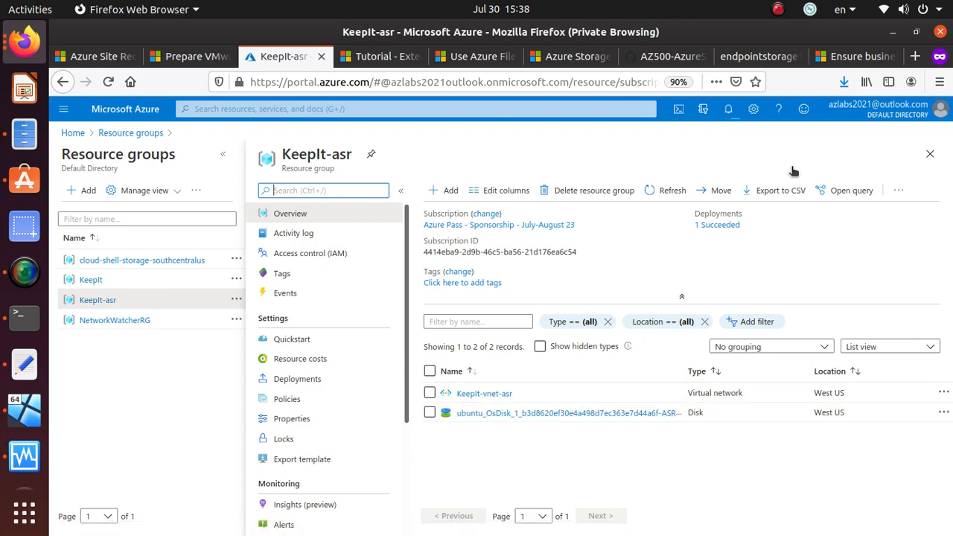
Recheck the running operations and open the ubuntu virtual machine to check its status
click(729, 110)
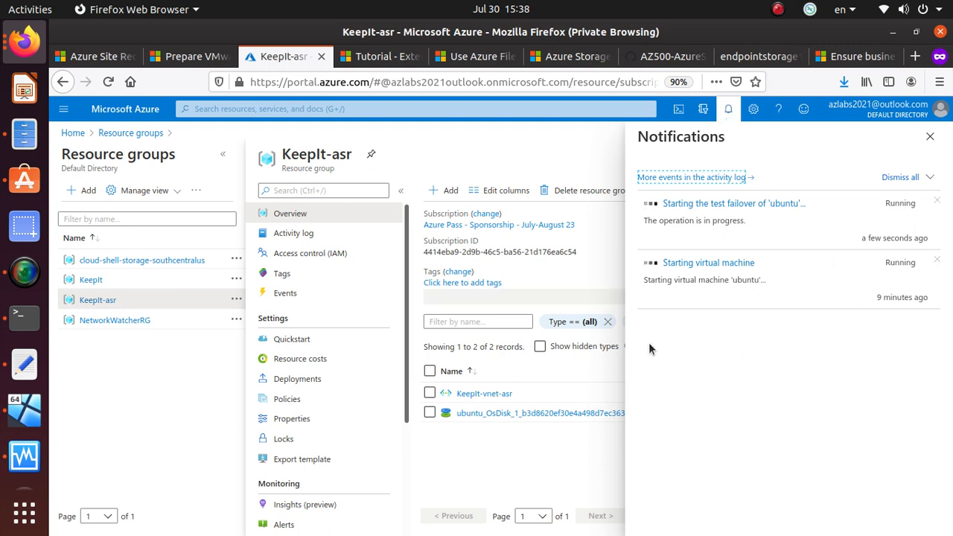
click(75, 133)
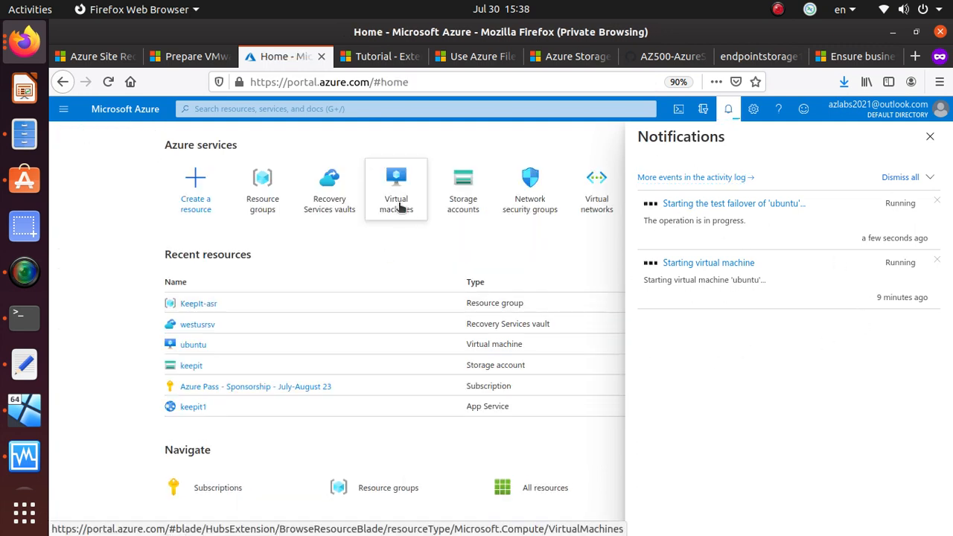
click(198, 345)
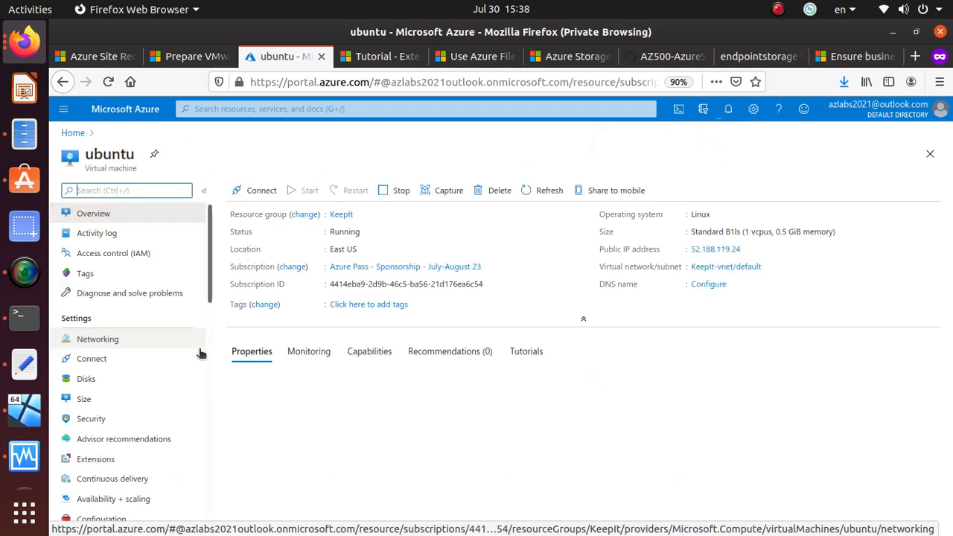
double_click(349, 263)
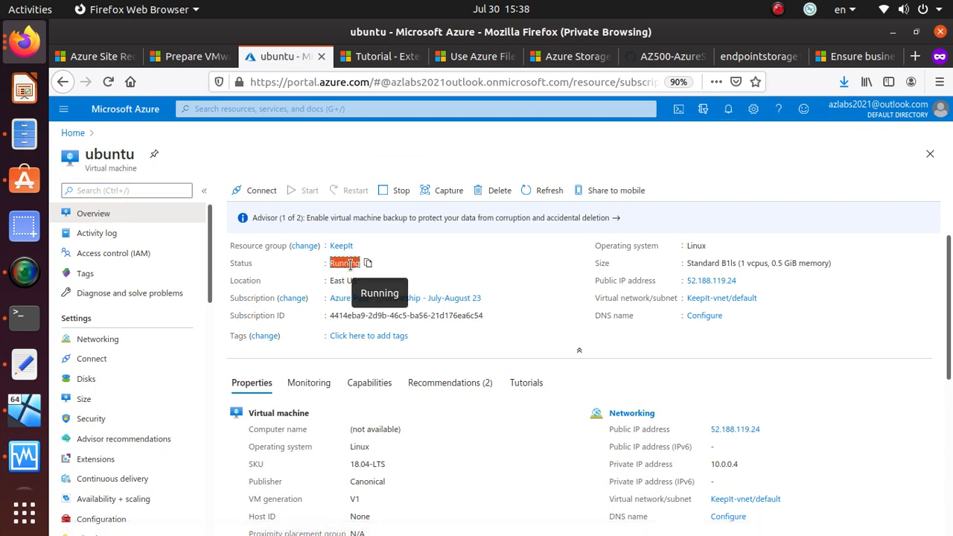
click(727, 110)
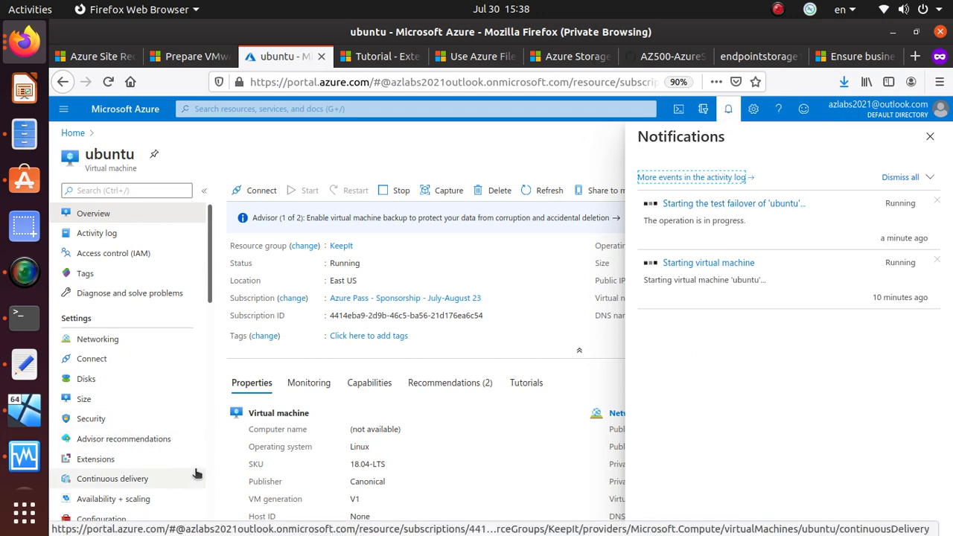
click(20, 272)
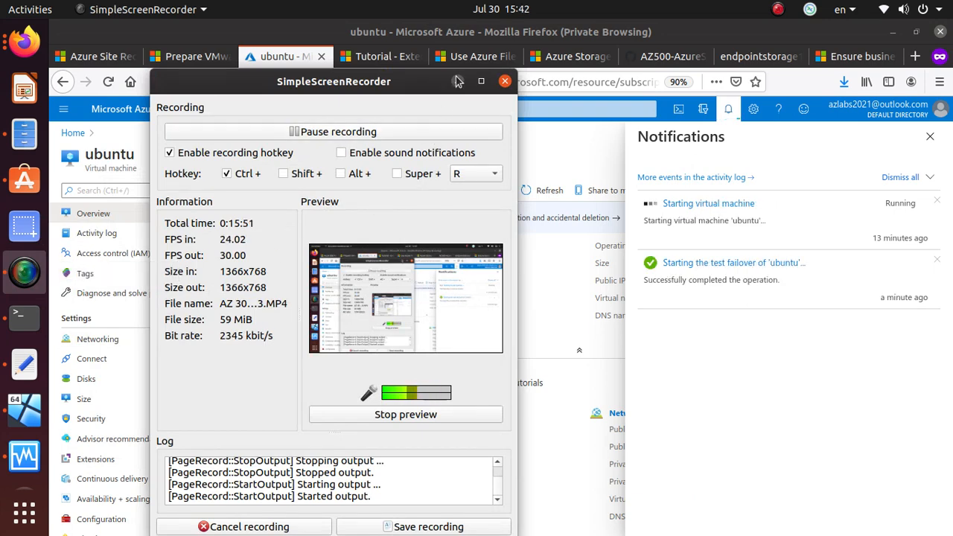
click(457, 81)
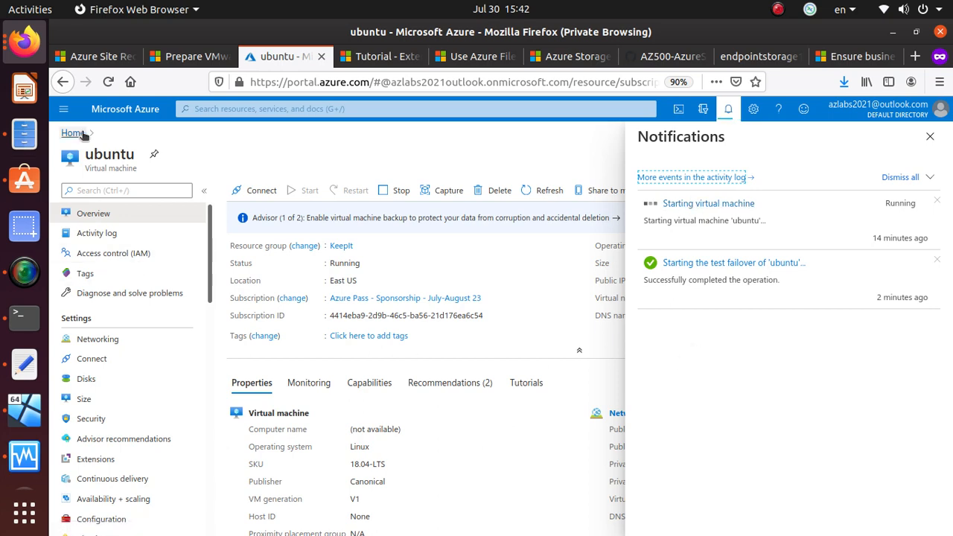
Go to the Recovery Services vaults and open the westusrsv vault
scroll(274, 325, down, 2)
scroll(273, 325, up, 2)
click(281, 109)
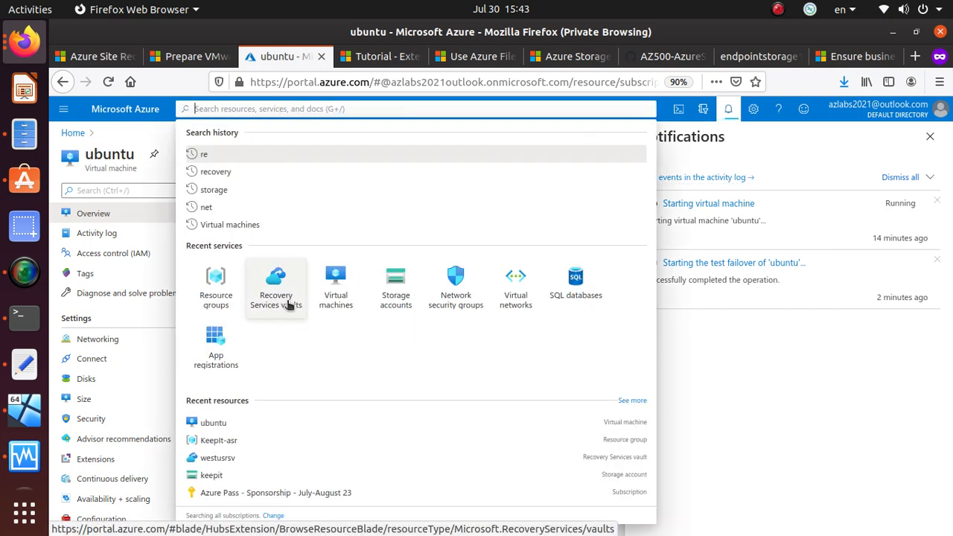
click(288, 305)
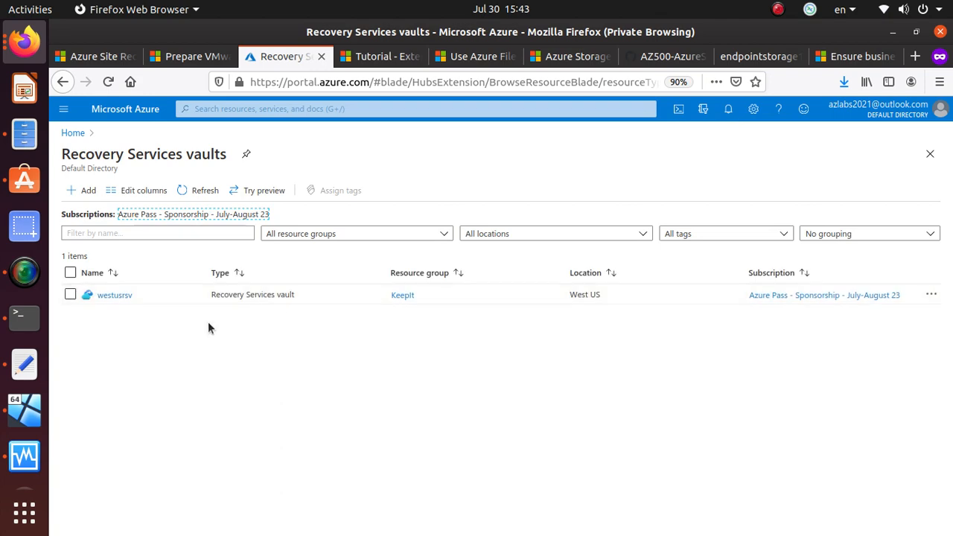
click(114, 296)
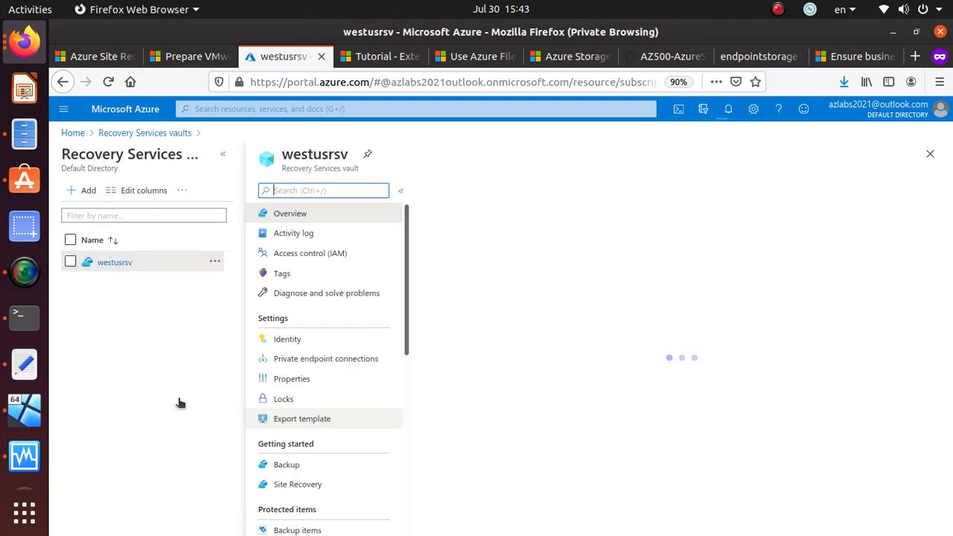
Open the vault's replicated items and review the actions available for ubuntu
scroll(372, 376, down, 3)
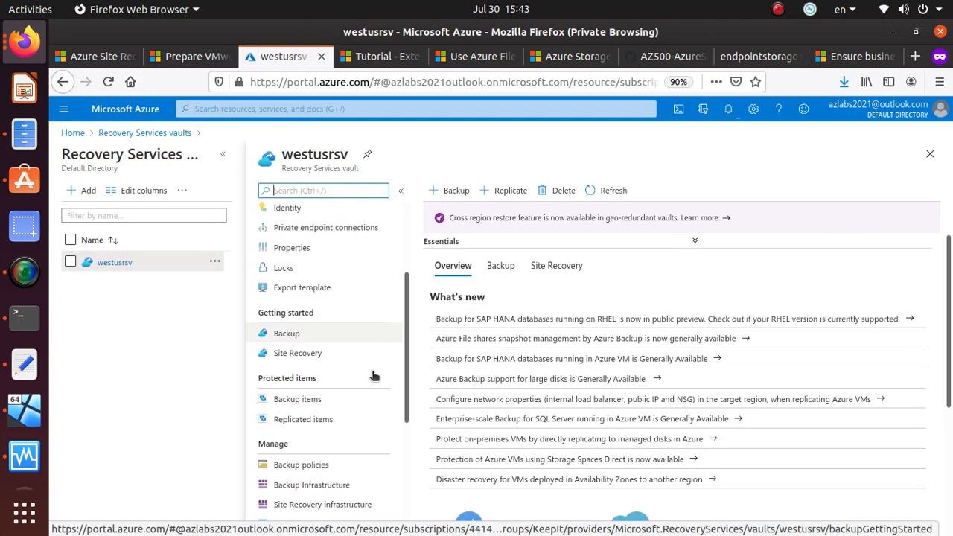
scroll(374, 376, down, 2)
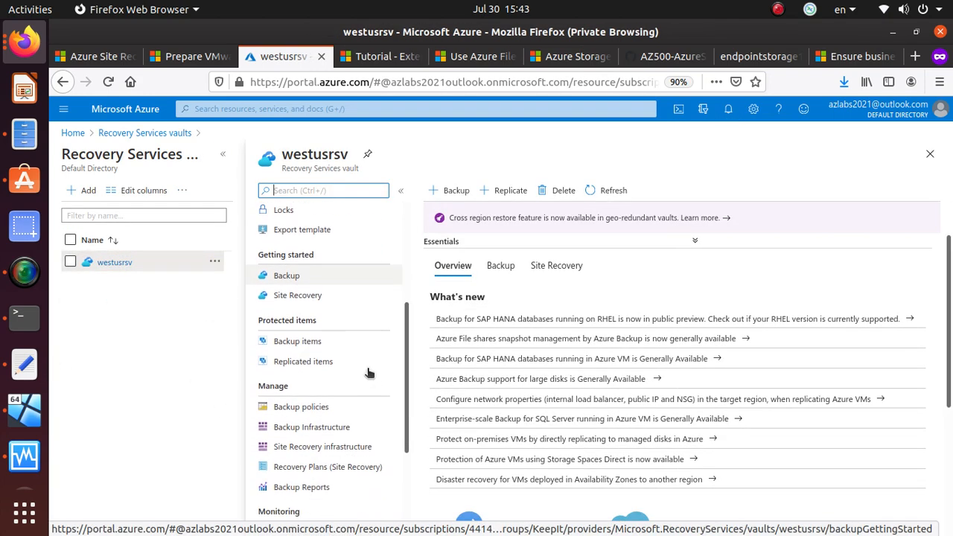
click(300, 350)
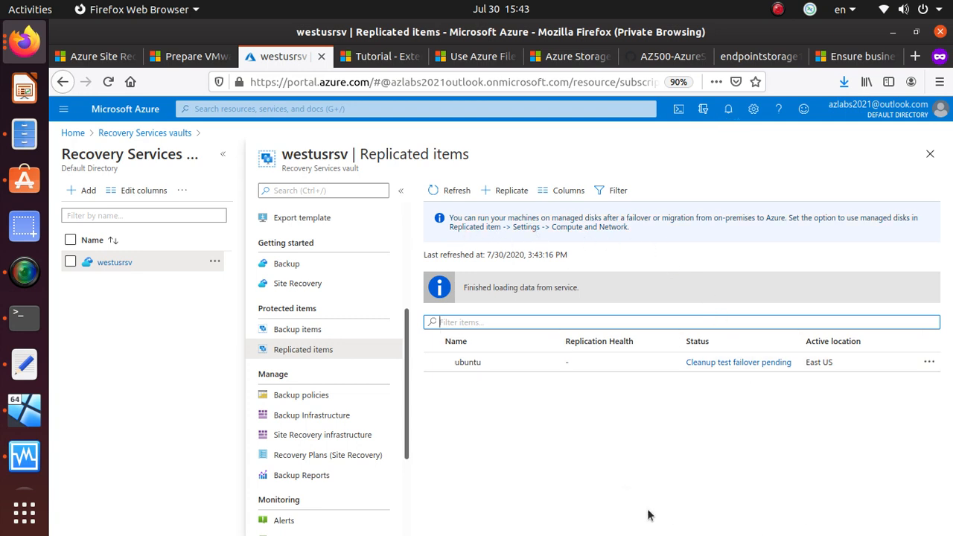
click(929, 361)
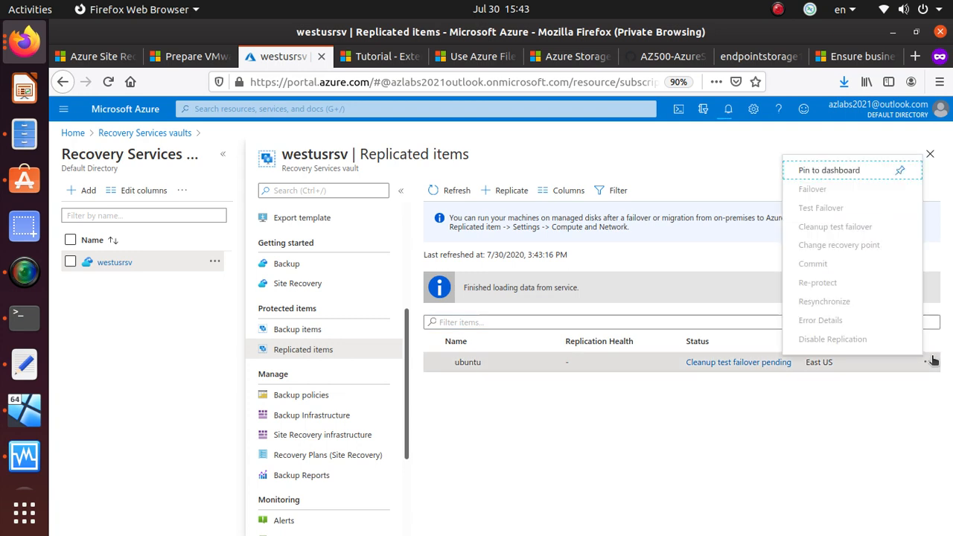
click(929, 364)
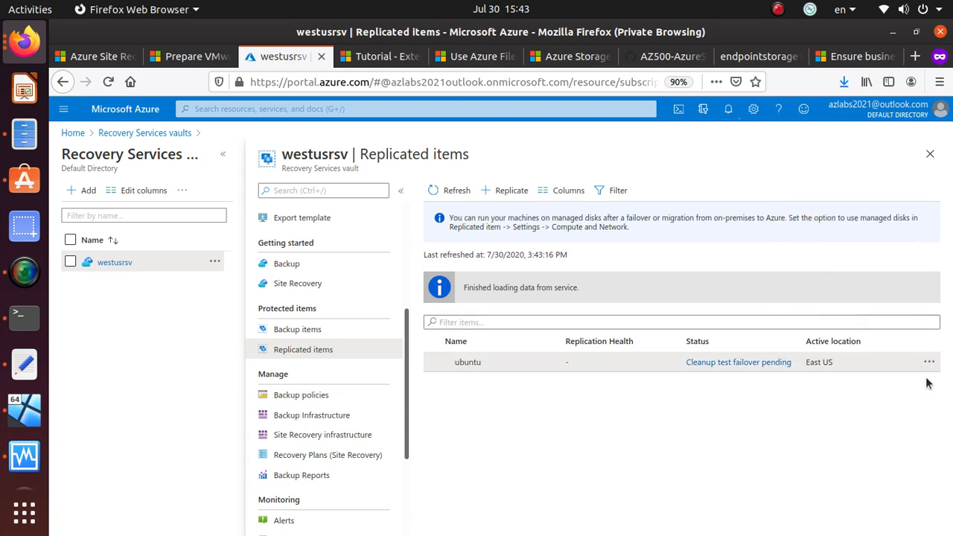
click(929, 363)
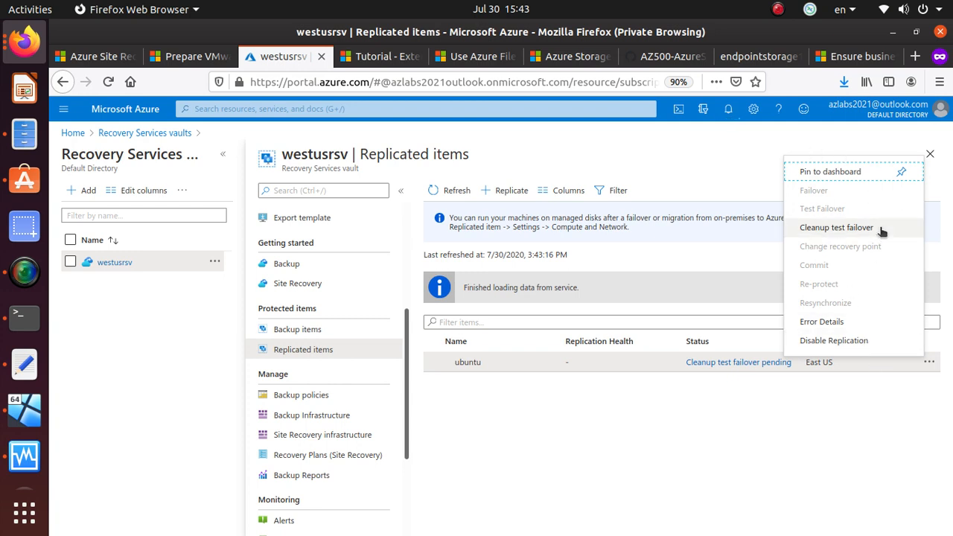
Review the completed test failover job of ubuntu, including its job stages and environment details
click(726, 363)
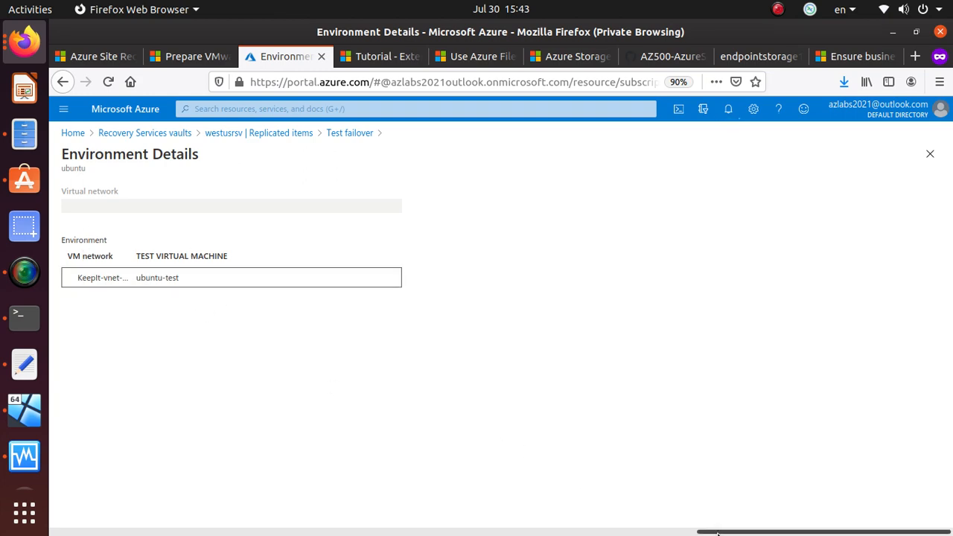
drag(717, 533, 379, 327)
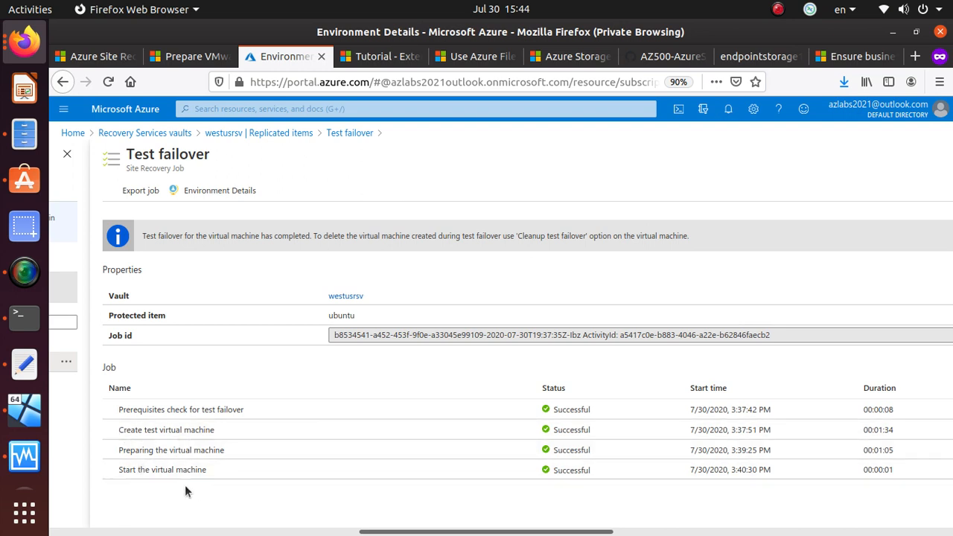
drag(487, 531, 631, 531)
drag(668, 492, 695, 500)
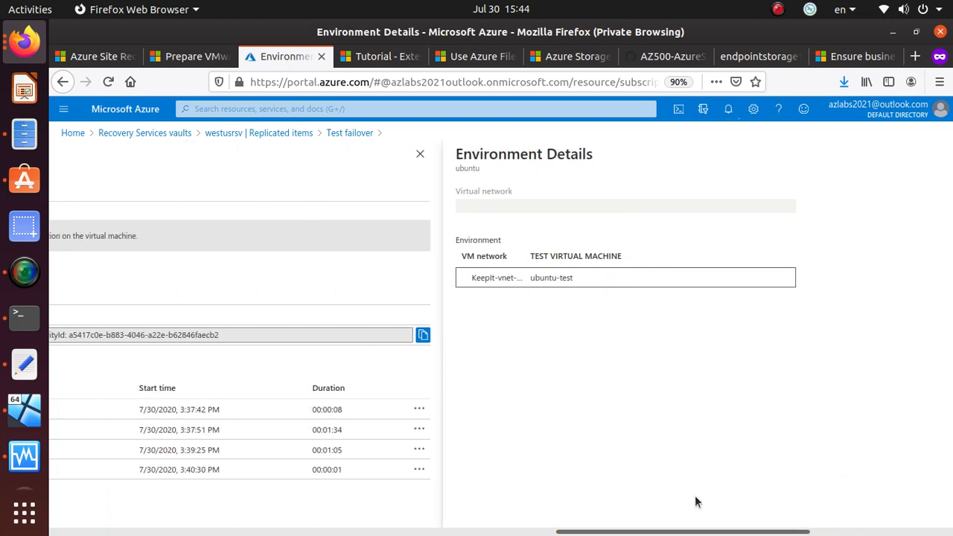
click(359, 134)
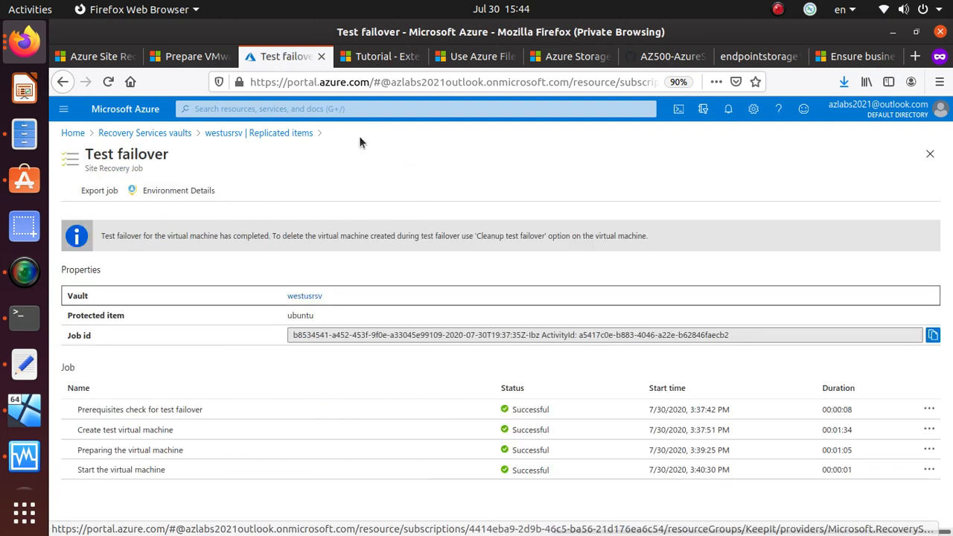
Return to the replicated items of the westusrsv vault and open the test failover cleanup for ubuntu
click(304, 295)
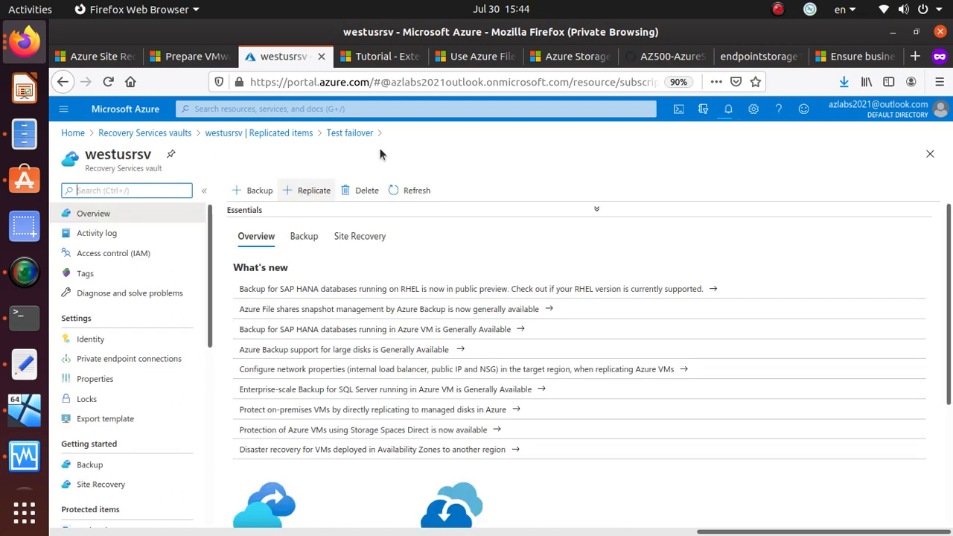
scroll(104, 369, down, 5)
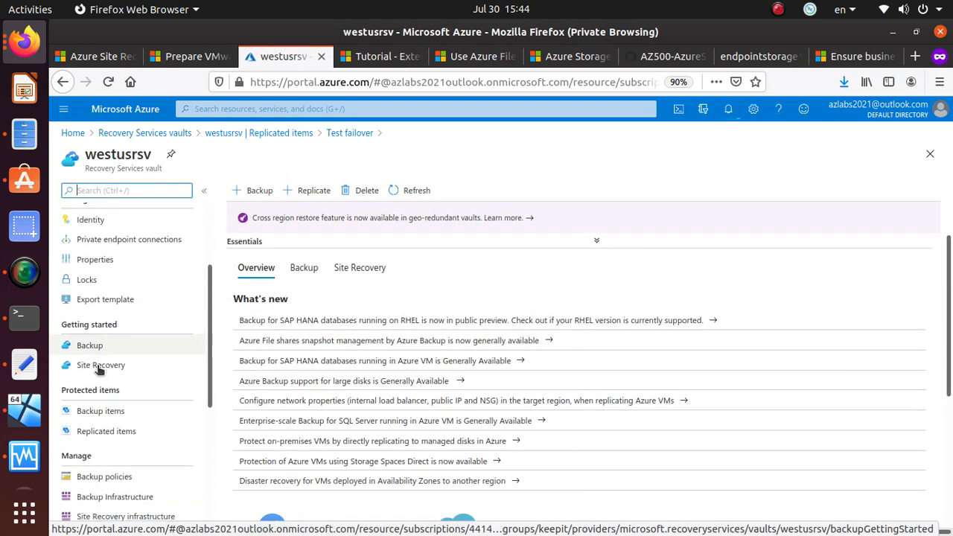
click(155, 382)
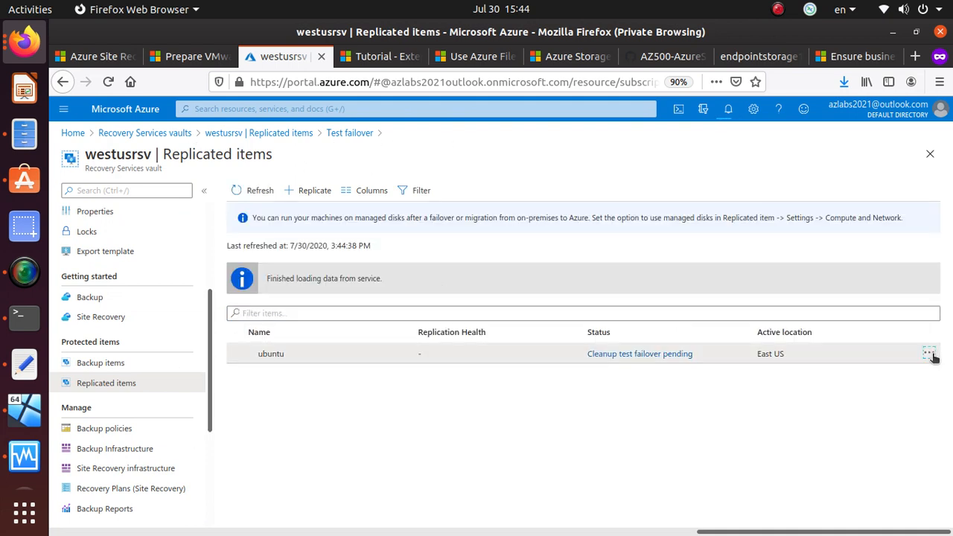
click(929, 354)
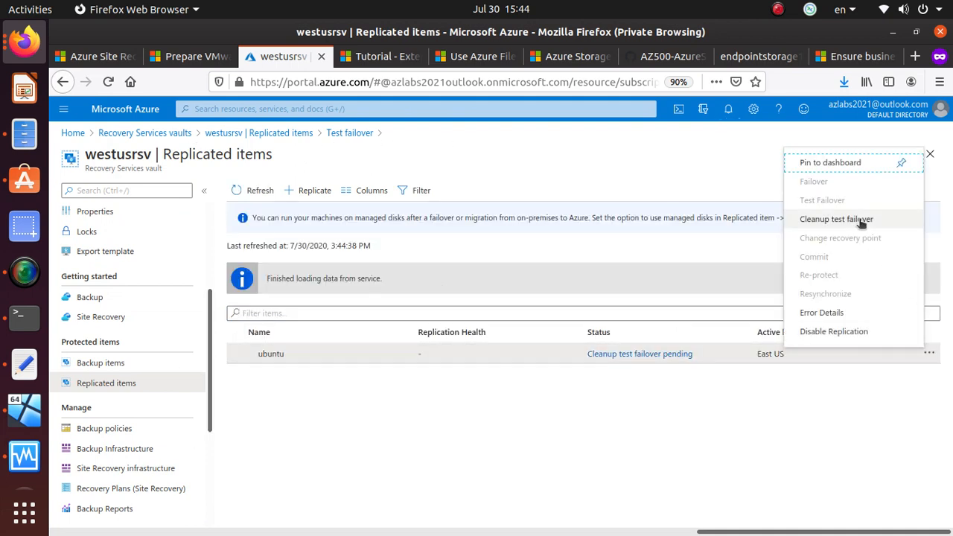
click(859, 220)
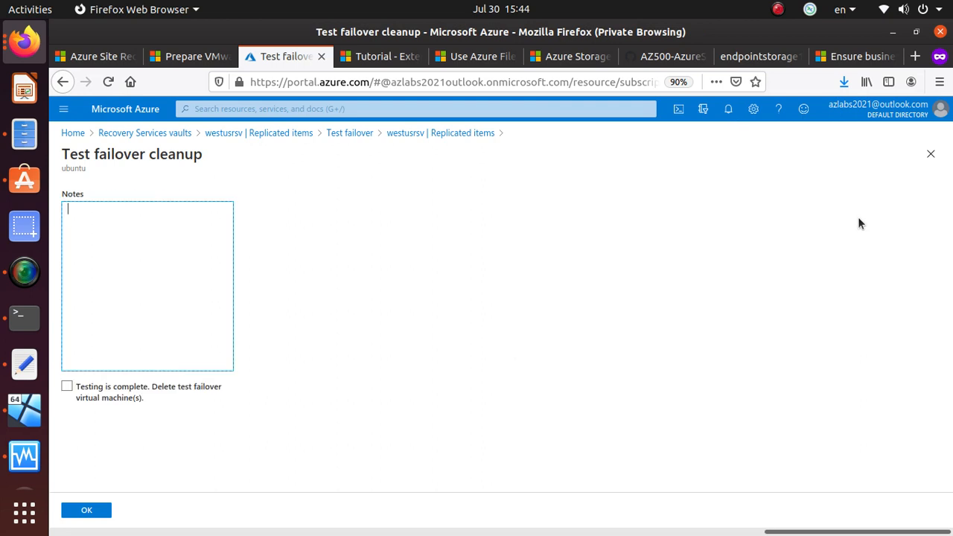
Mark testing as complete, add the note "we are done testing." and start deleting the test failover virtual machine
click(67, 387)
click(117, 255)
text(we are done testing.)
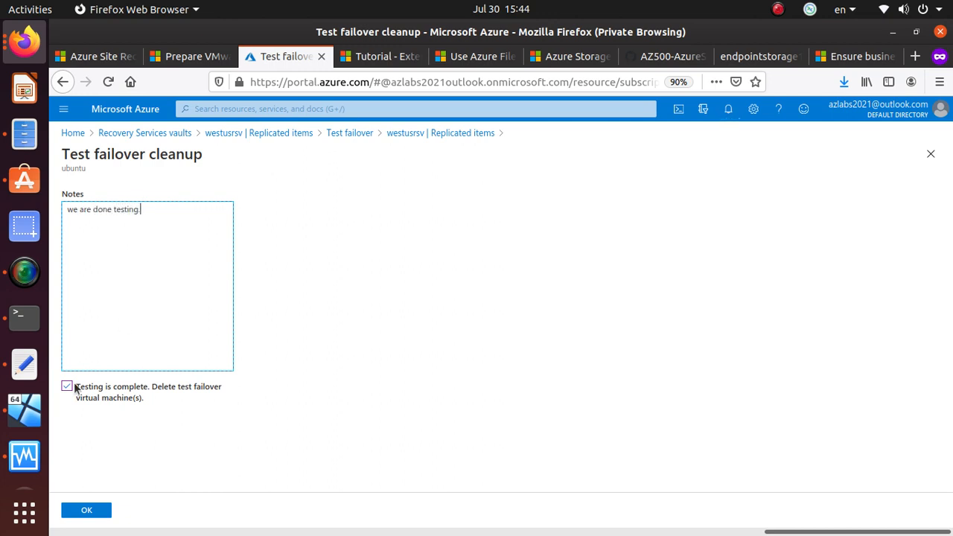
click(87, 511)
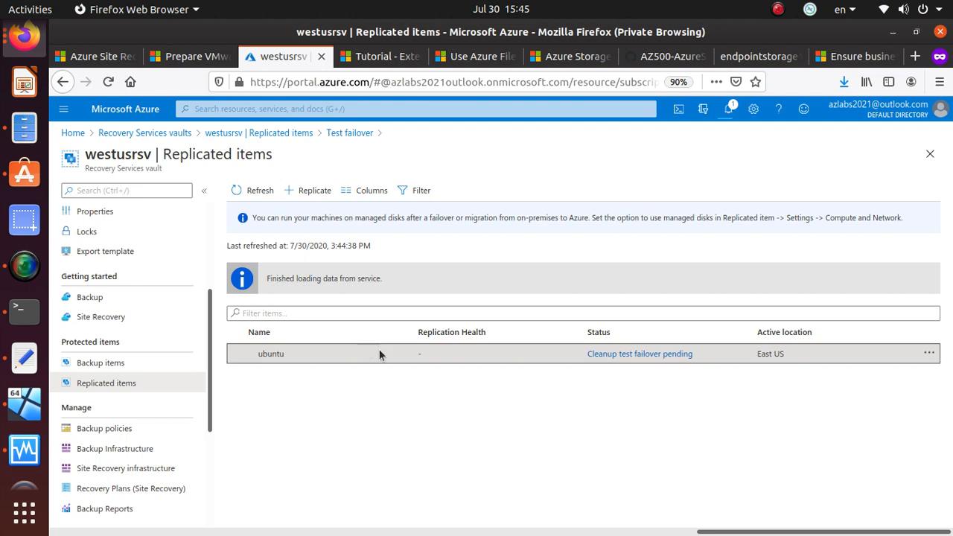
Check the notifications for the cleanup task and refresh the replicated items to check ubuntu's status
click(729, 110)
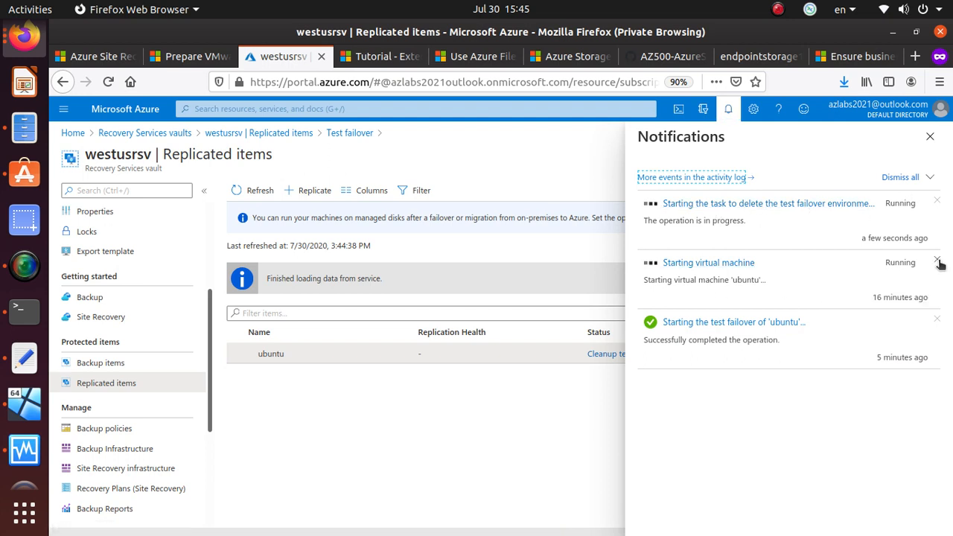
click(24, 270)
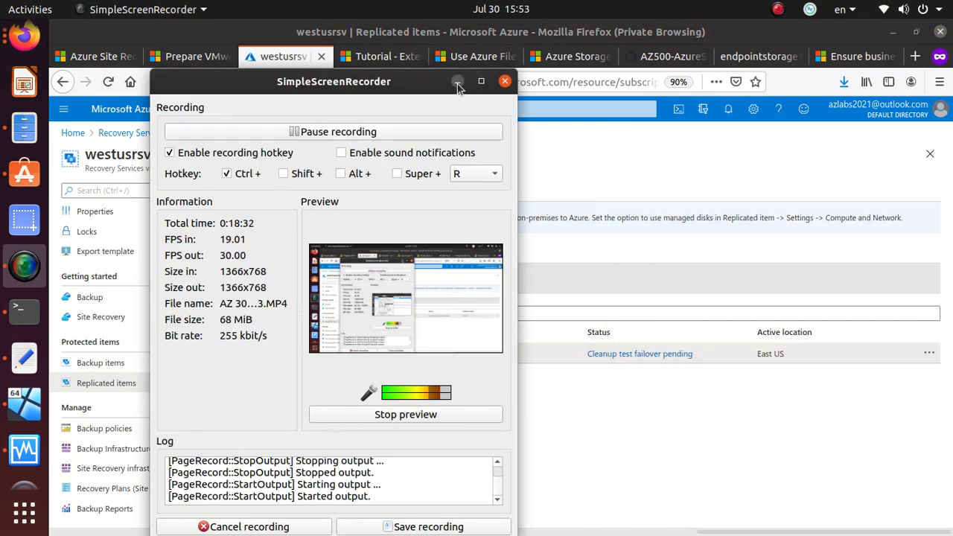
click(457, 82)
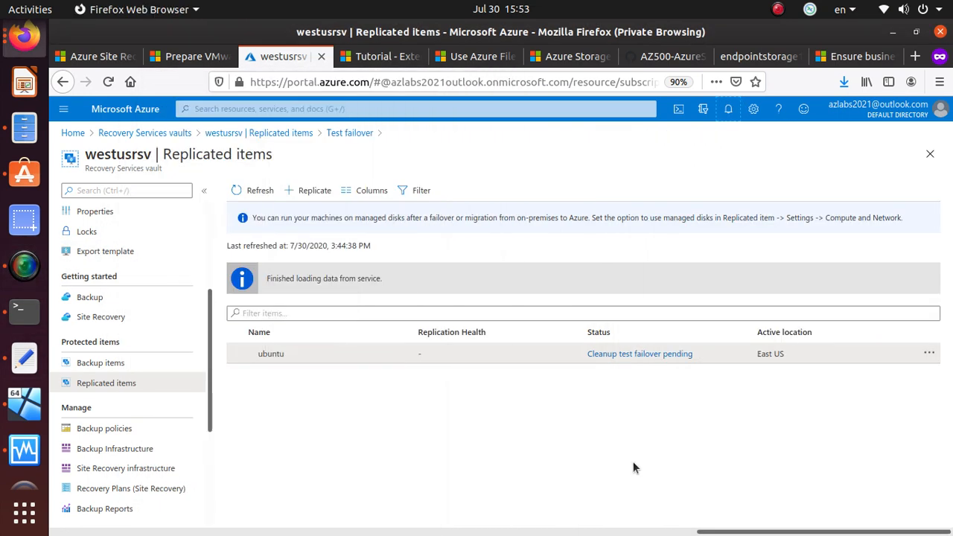
click(259, 190)
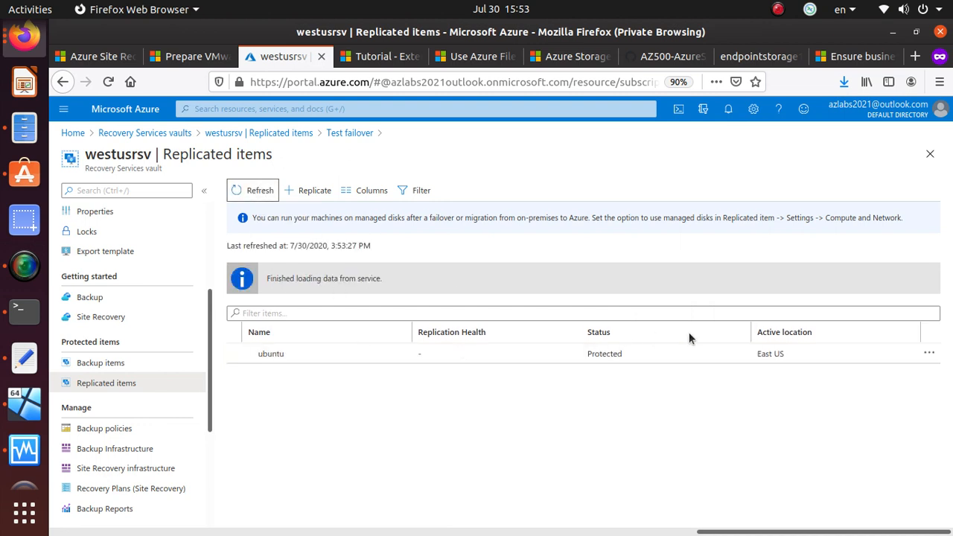
drag(539, 351, 677, 352)
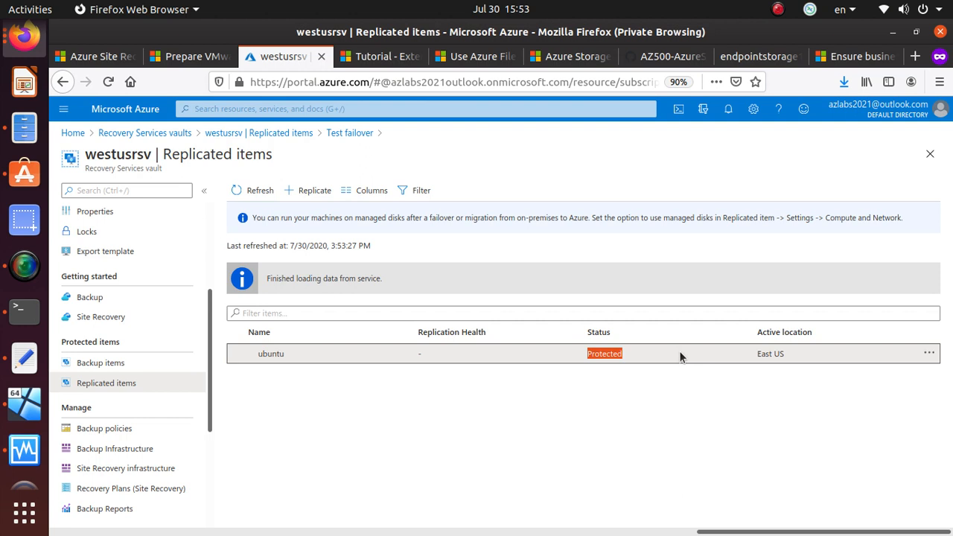
Check which actions are available for ubuntu and open the replicated item to review its health and failover readiness
click(926, 352)
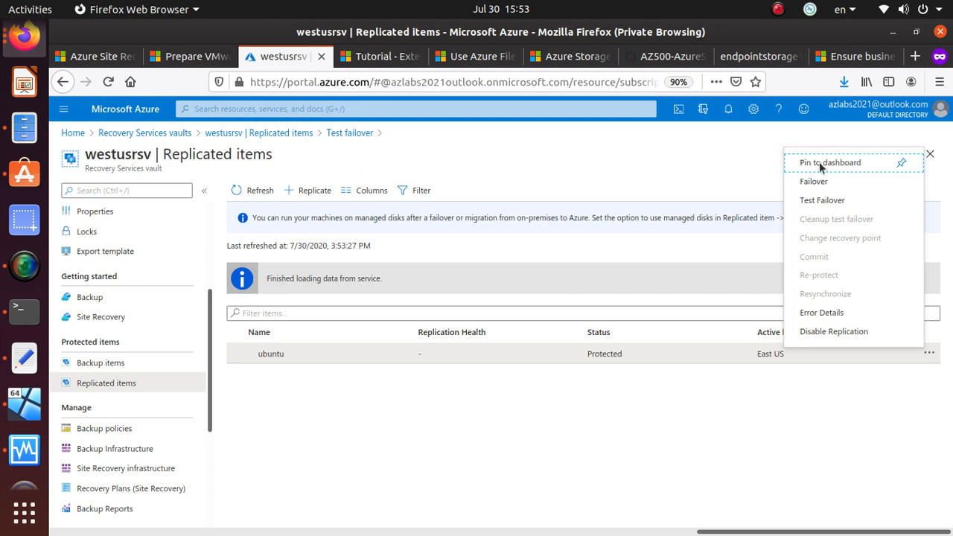
click(334, 354)
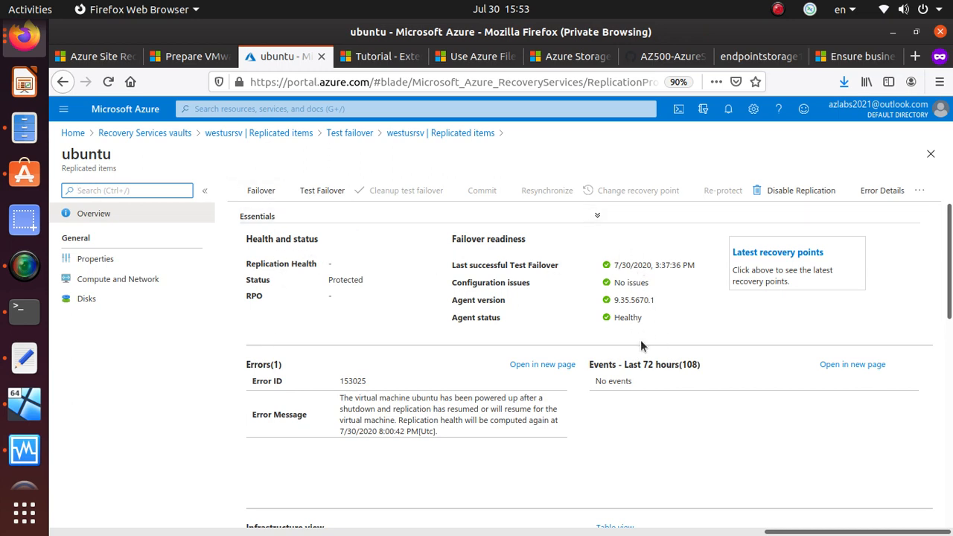
click(519, 274)
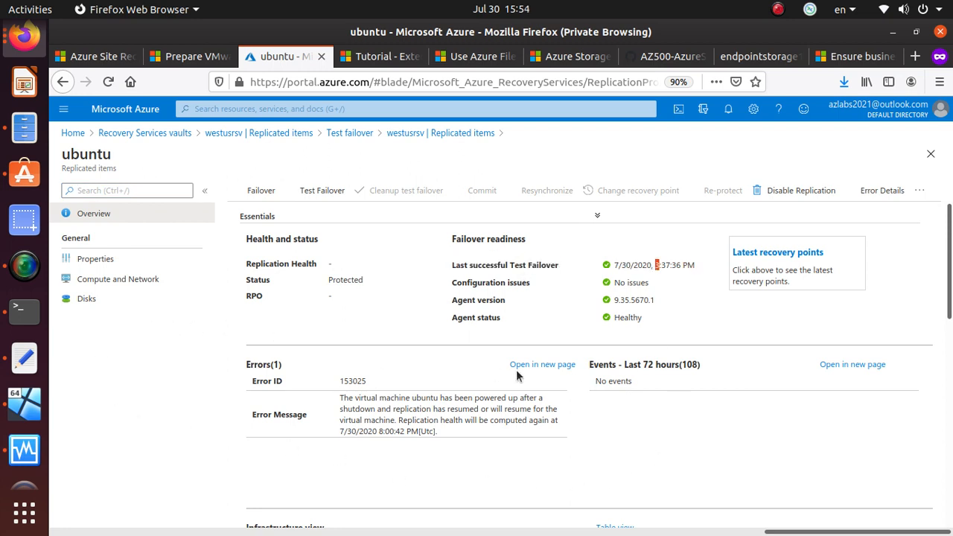
Try to fail over ubuntu from East US to West US using the Latest (lowest RPO) recovery point
click(261, 191)
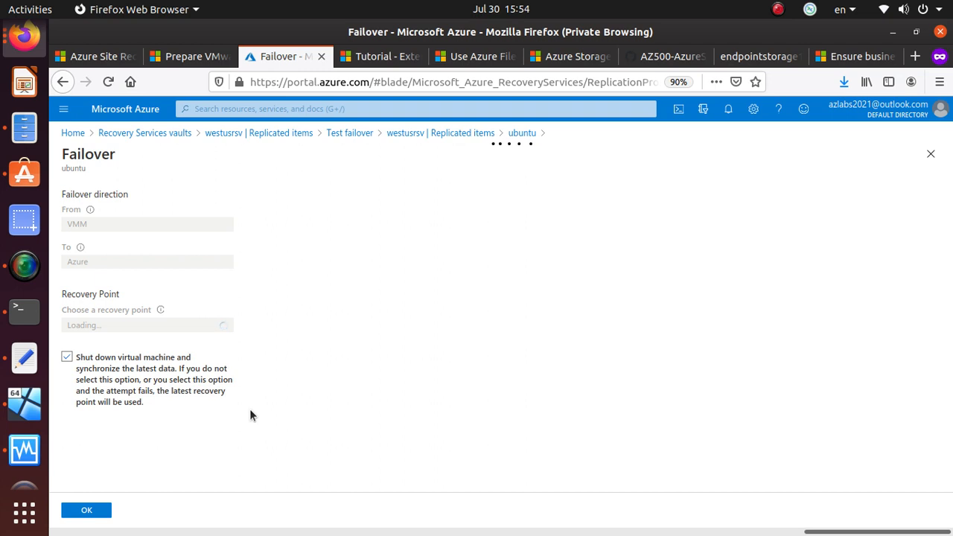
click(86, 511)
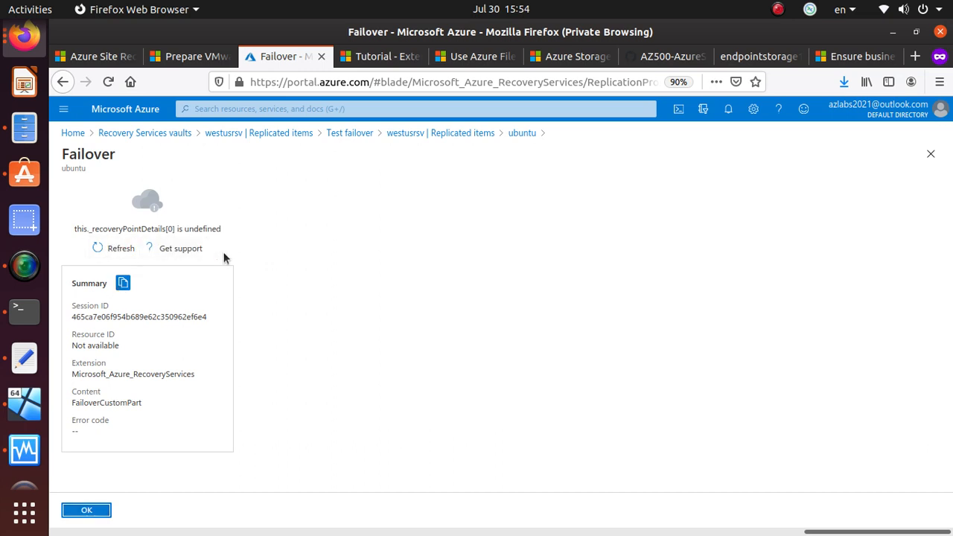
click(65, 510)
click(149, 327)
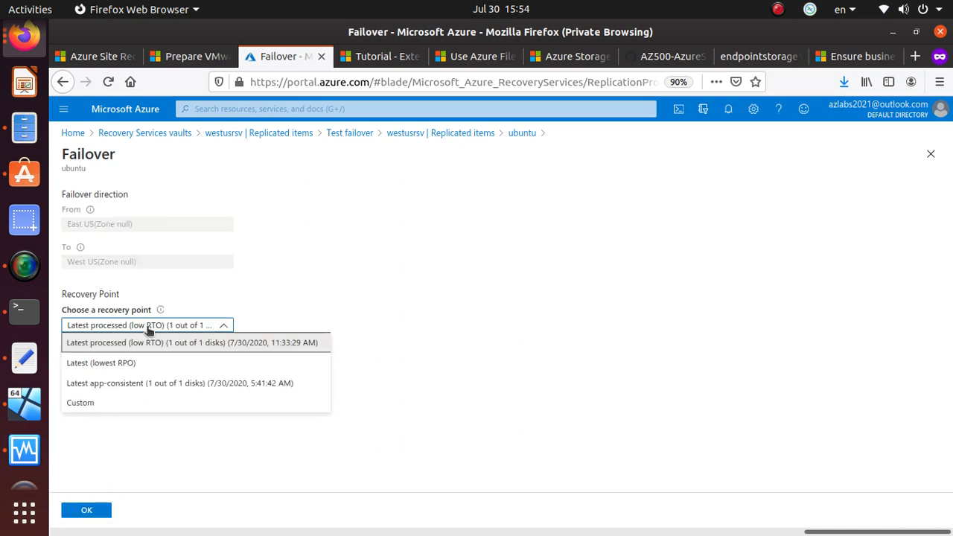
click(134, 363)
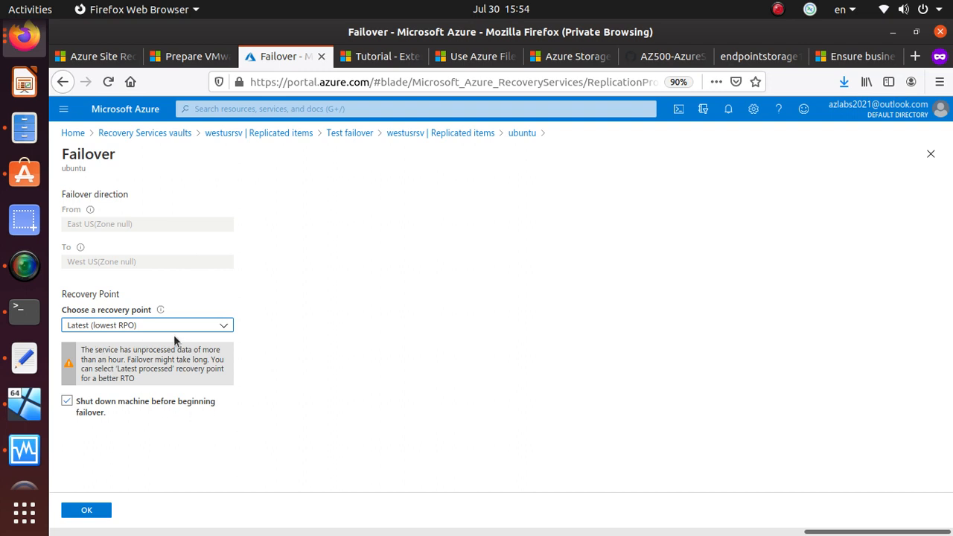
click(94, 513)
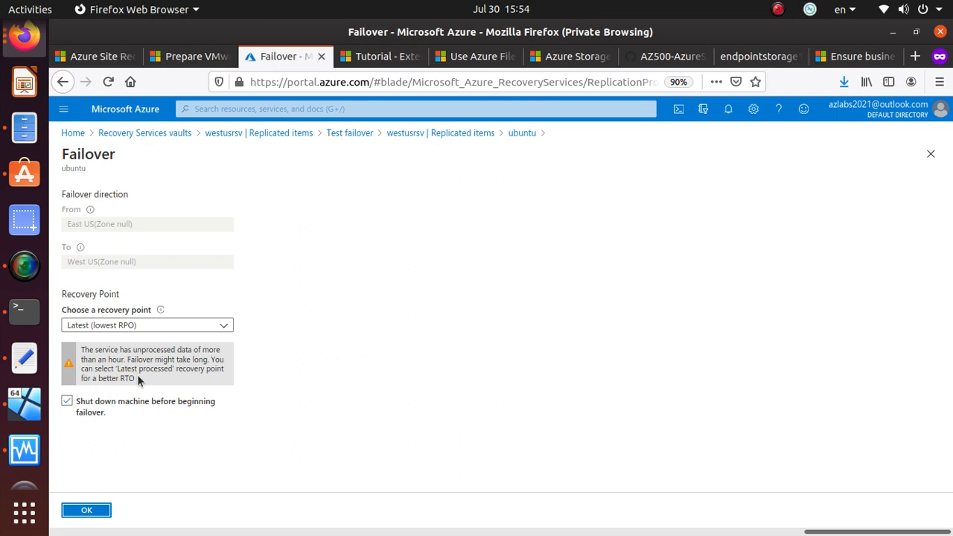
Try the failover with the Latest processed (low RTO) recovery point, then check the notifications and reload the page
click(152, 325)
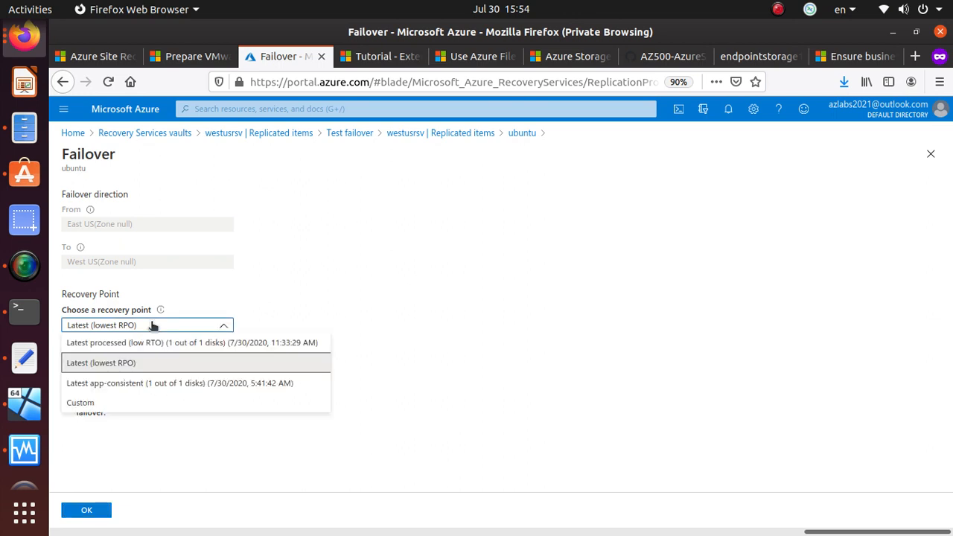
click(150, 344)
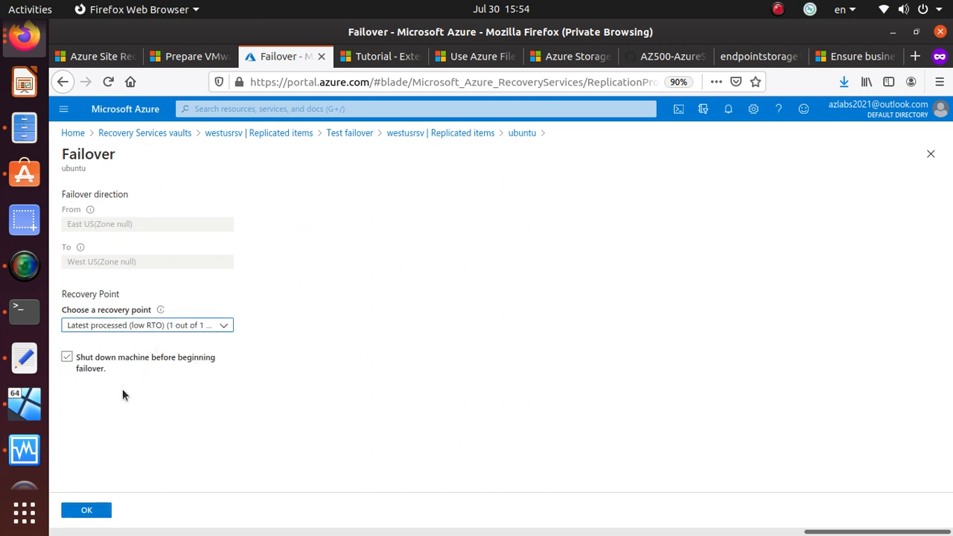
click(89, 510)
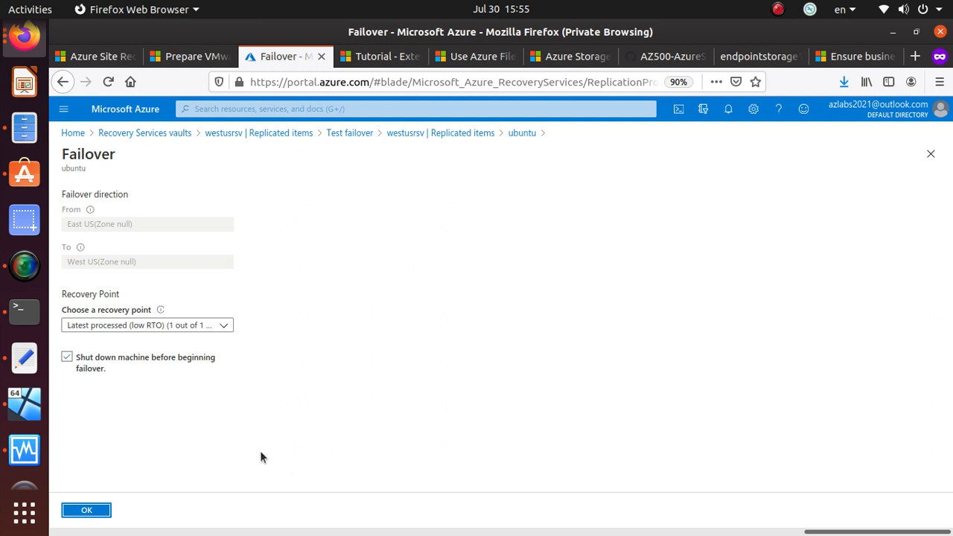
click(89, 510)
click(729, 110)
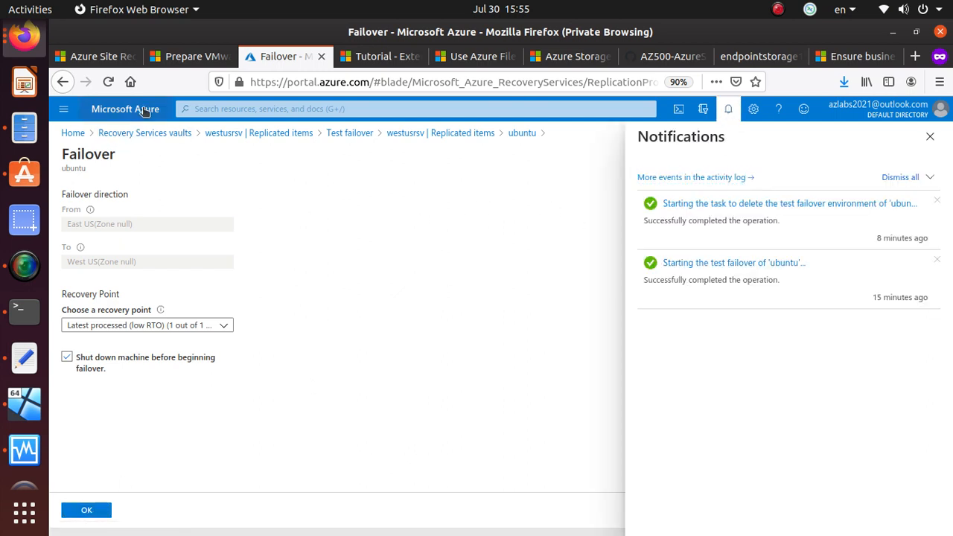
click(108, 81)
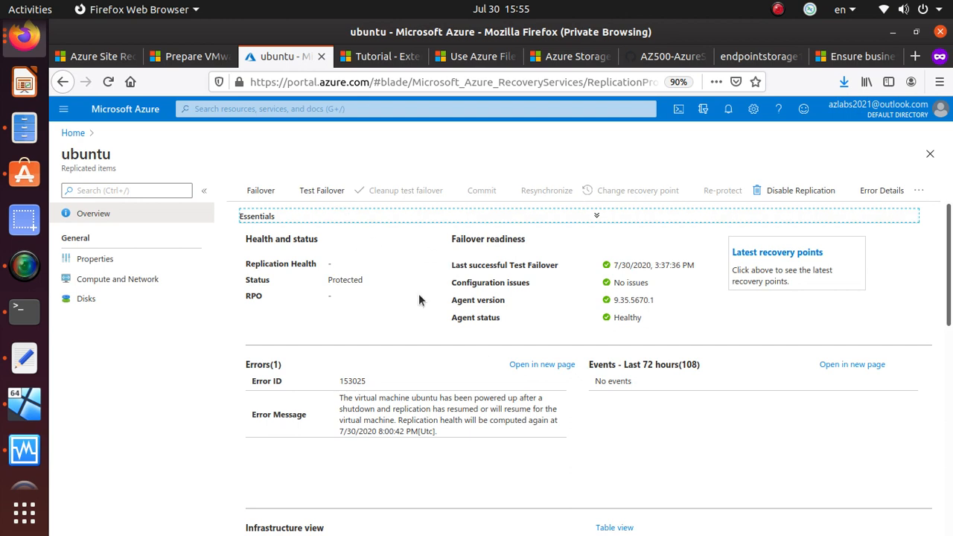
Fail over ubuntu using the Latest processed (low RTO) recovery point with machine shutdown enabled, and check the notifications for its progress
click(265, 200)
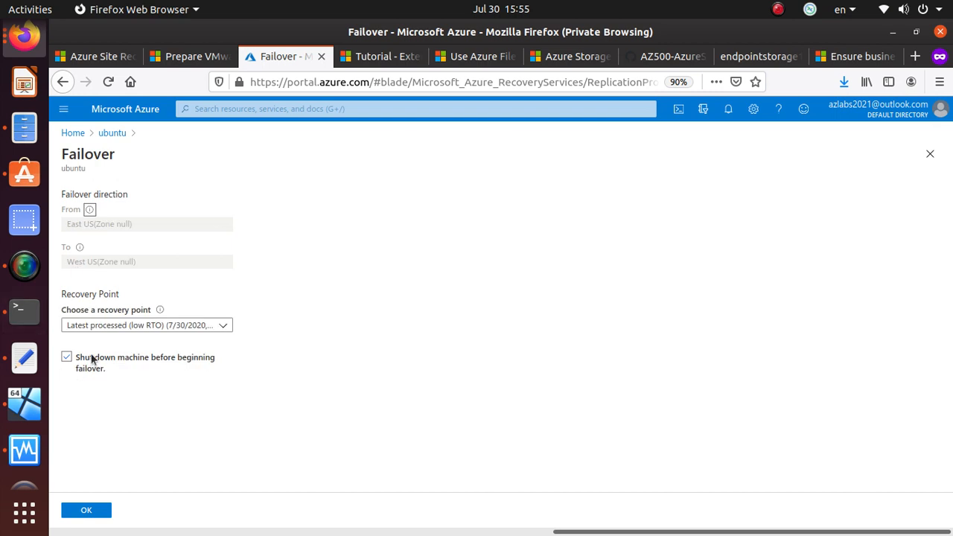
click(133, 325)
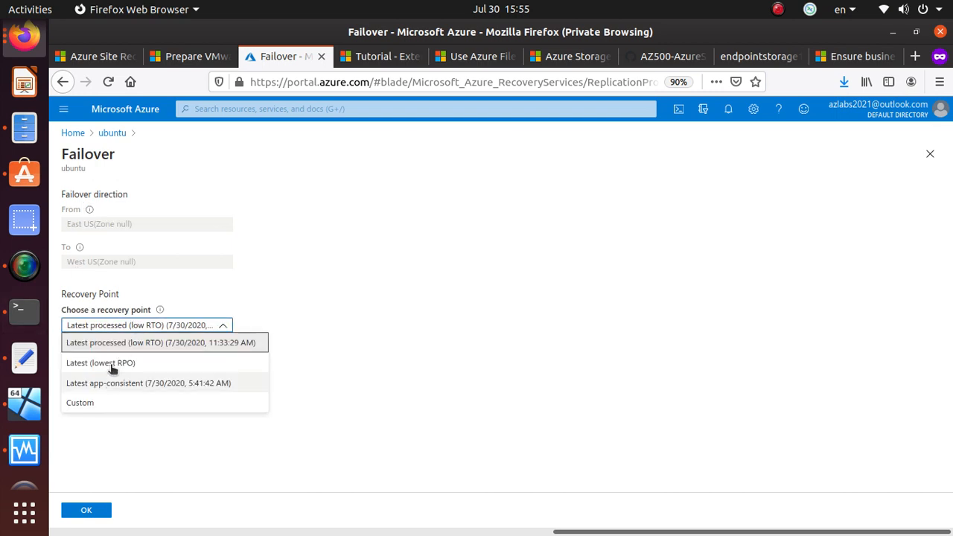
click(201, 342)
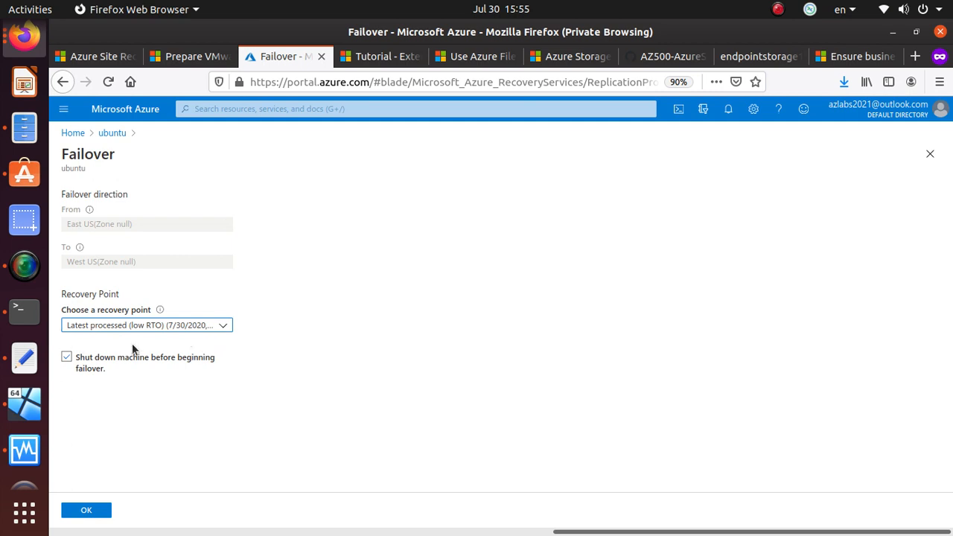
click(102, 509)
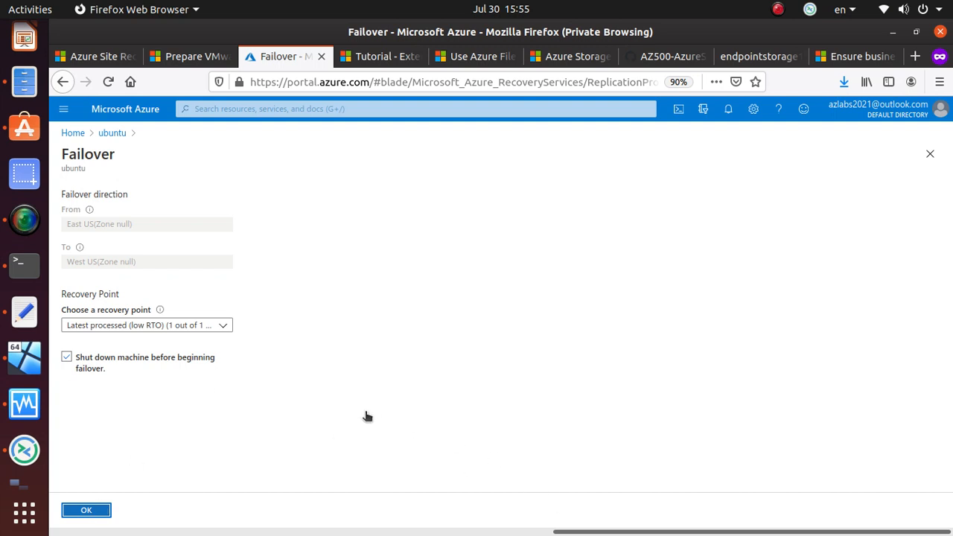
click(86, 510)
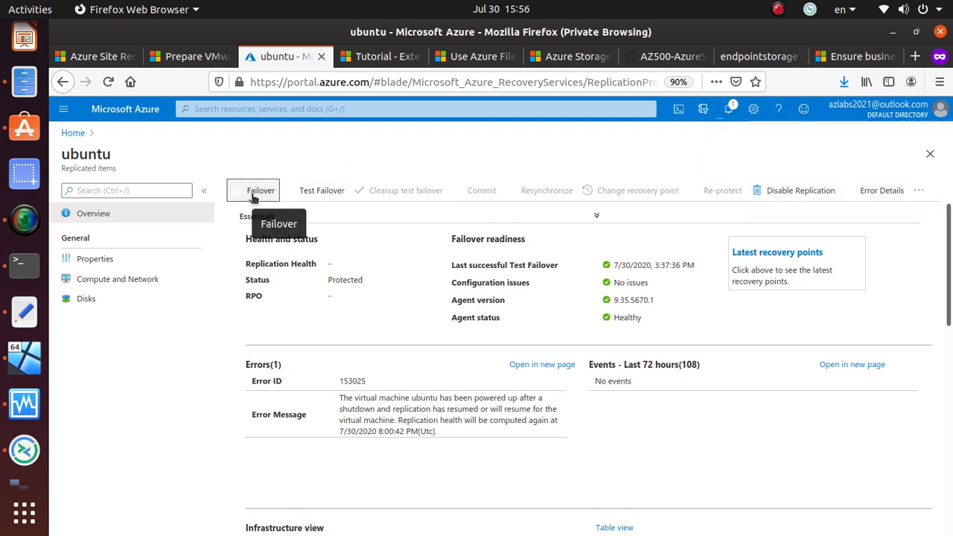
click(727, 109)
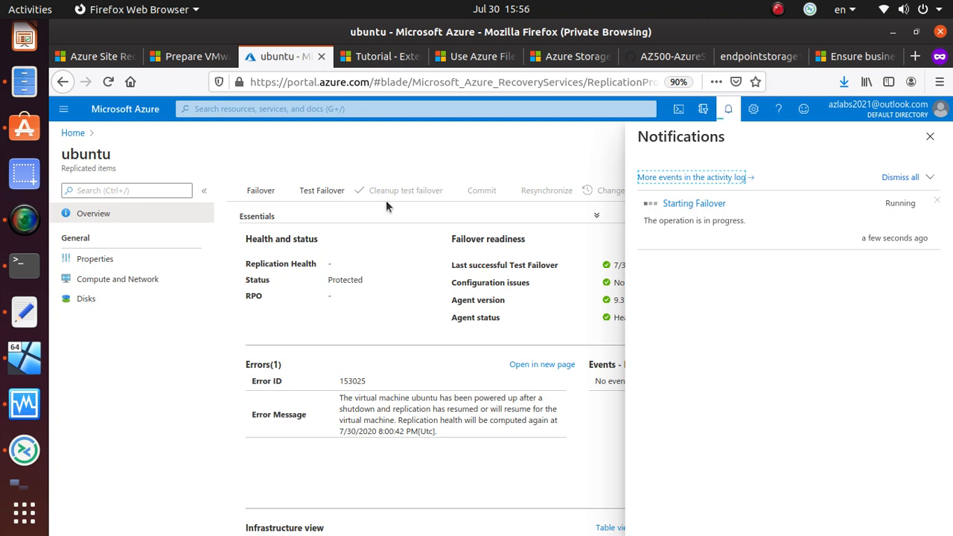
Open the westusrsv Recovery Services vault and look at its Enable replication wizard, then return to the vault overview
click(77, 133)
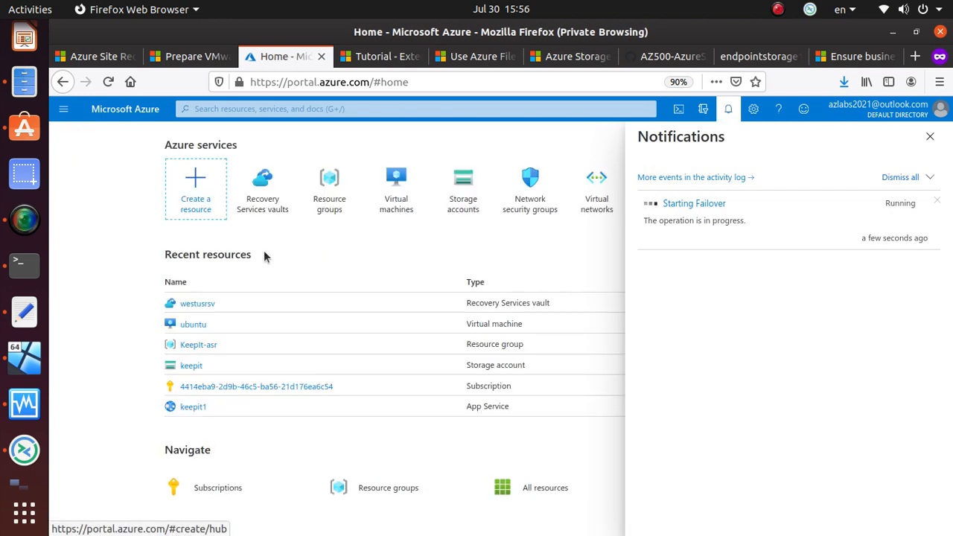
click(268, 208)
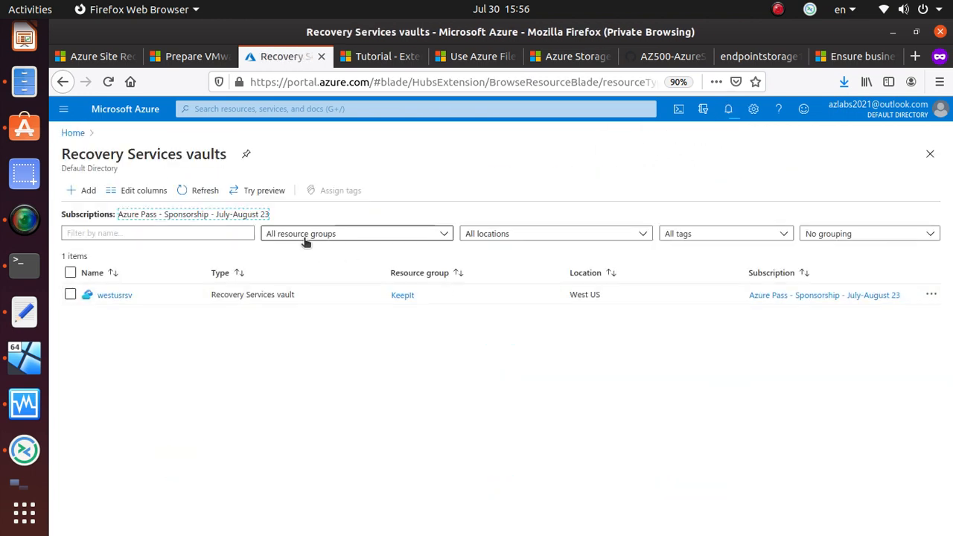
click(116, 296)
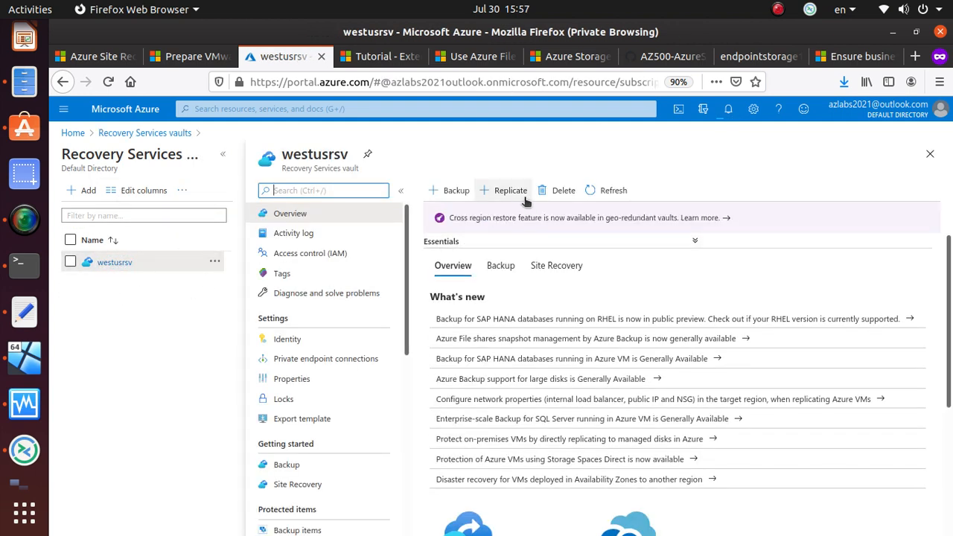
click(510, 191)
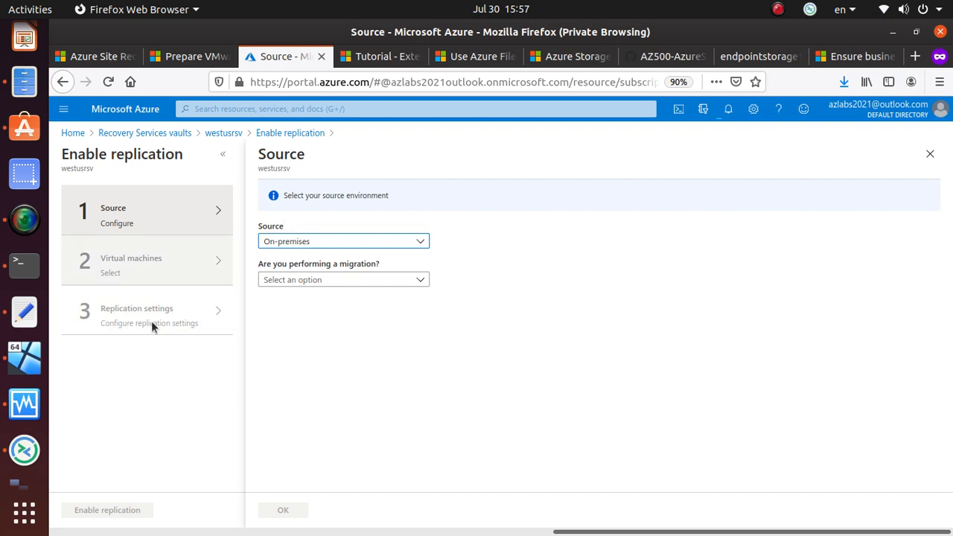
click(216, 133)
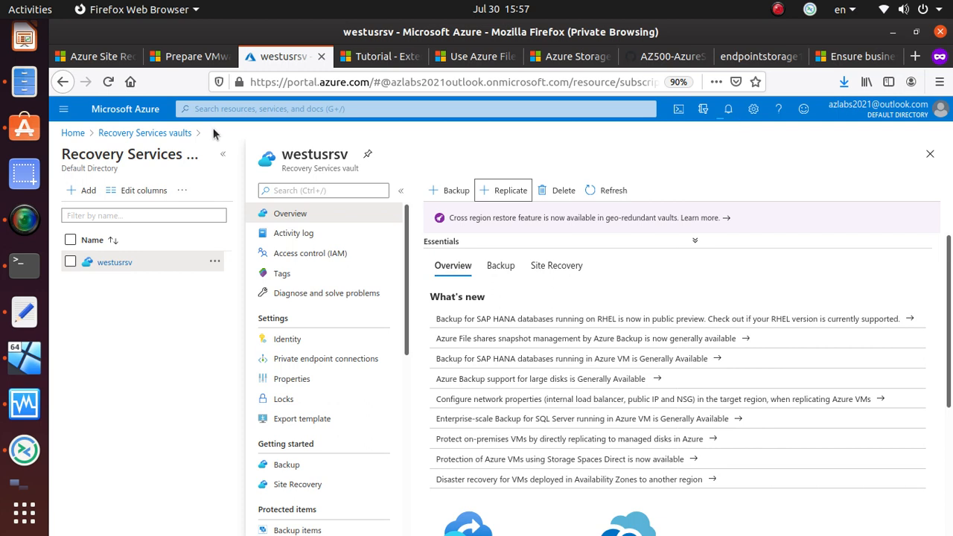
Open ubuntu from the vault's replicated items and check its failover status and the notifications
scroll(358, 330, down, 2)
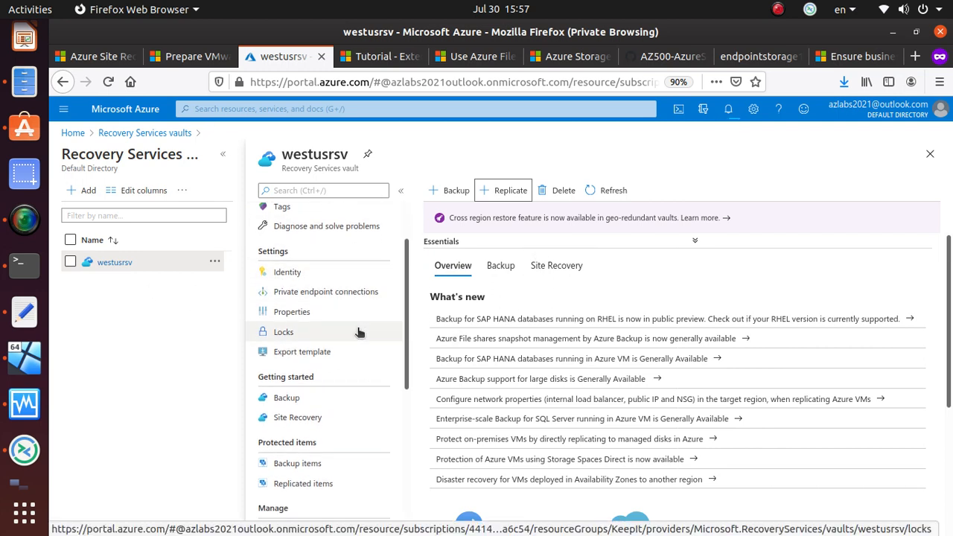
scroll(360, 331, down, 3)
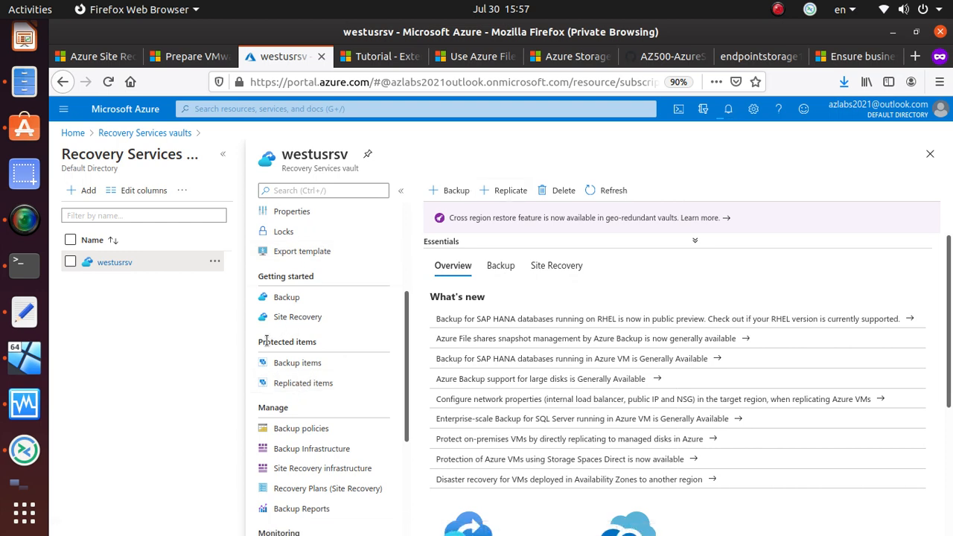
drag(266, 340, 317, 343)
click(308, 387)
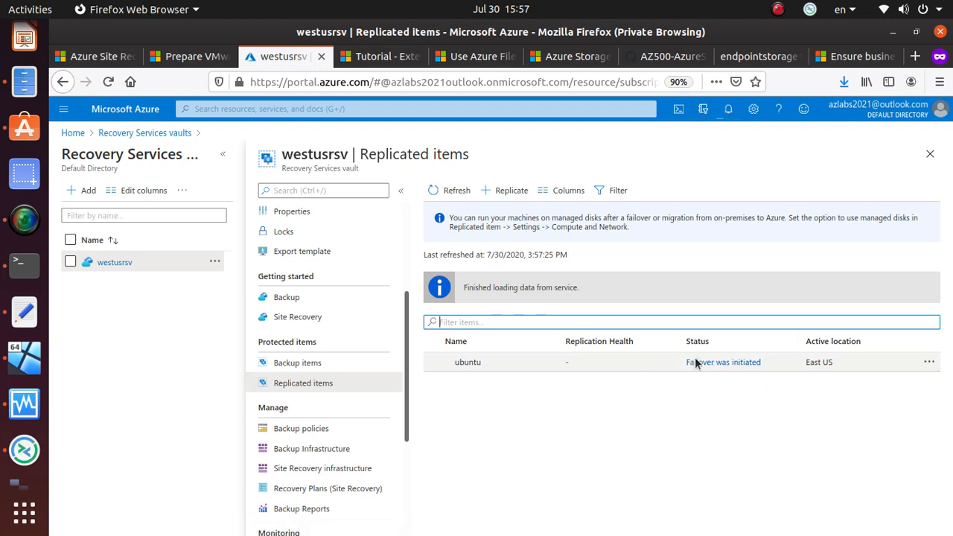
click(486, 364)
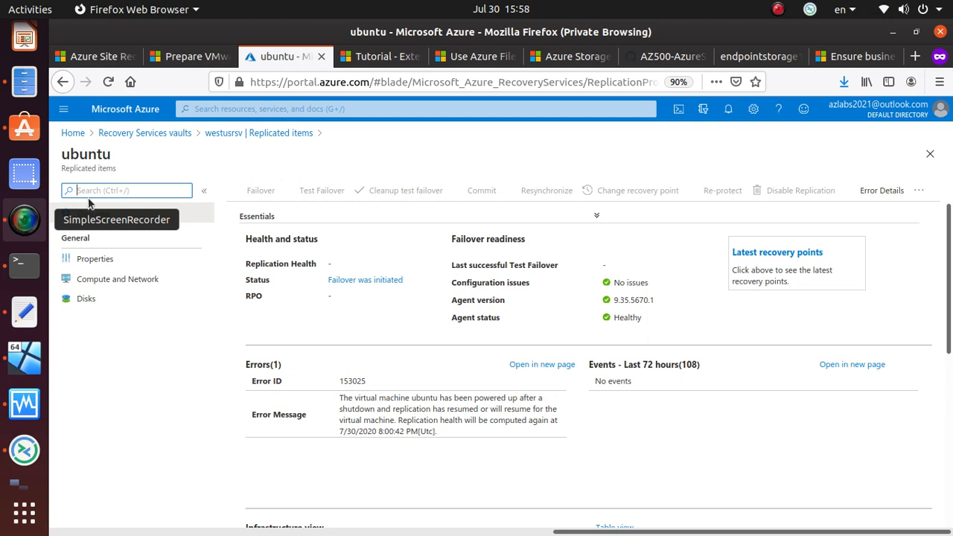
click(731, 109)
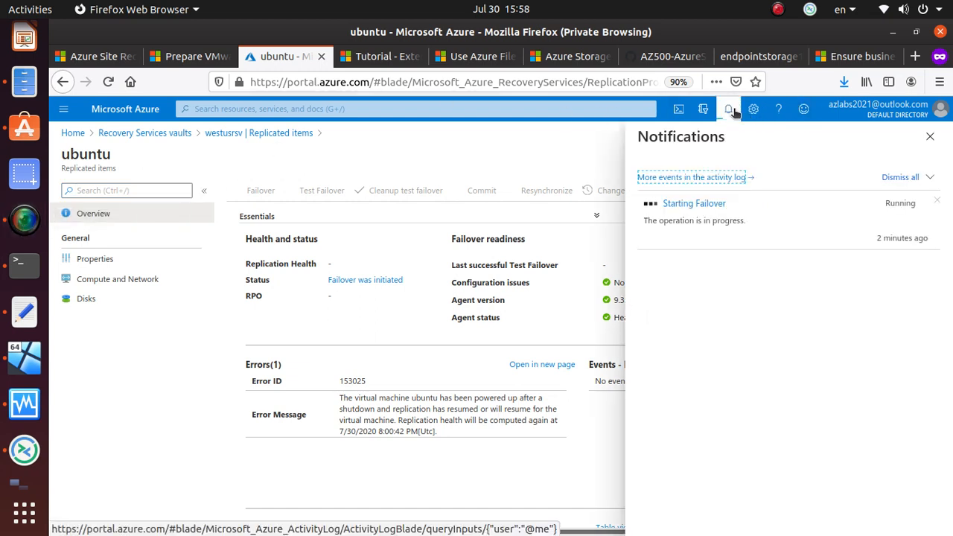
click(24, 220)
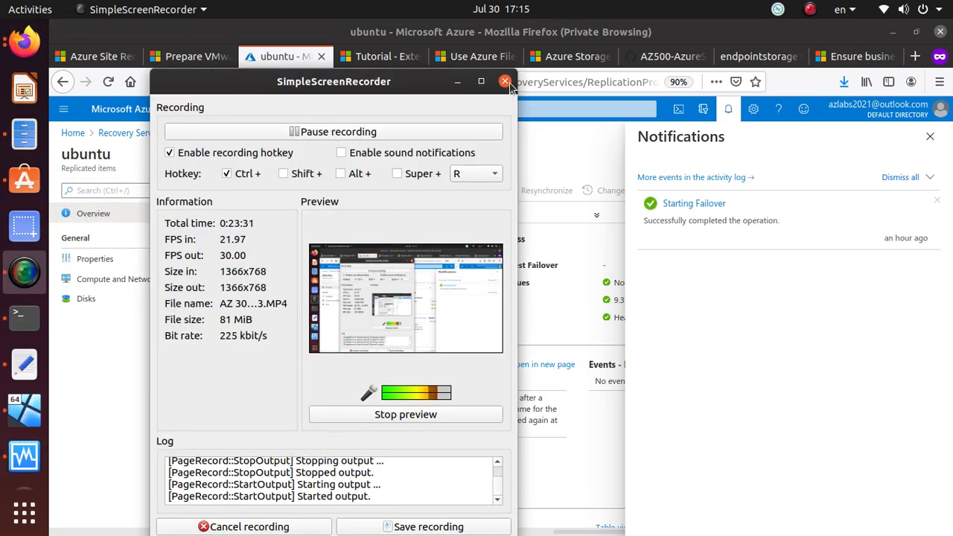
click(456, 81)
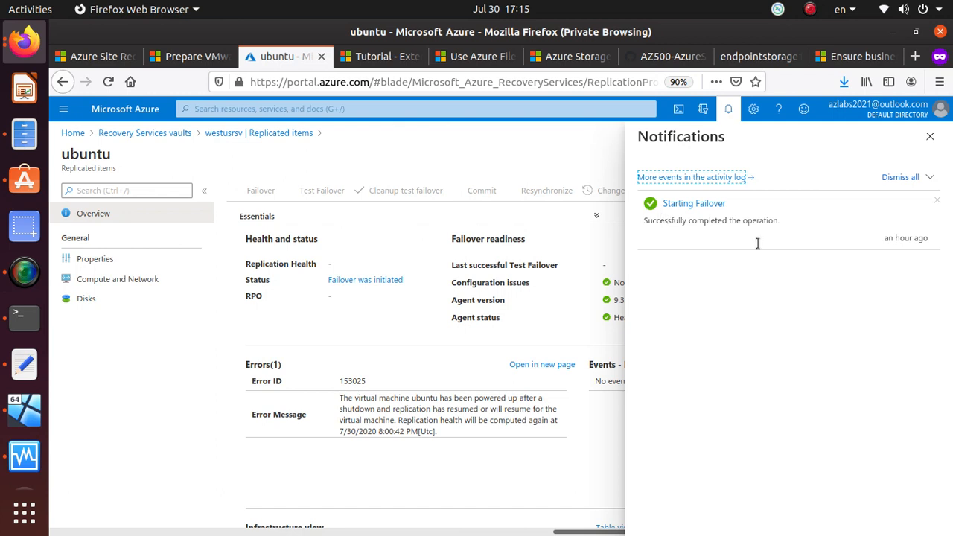
Review the Starting Failover notification, close the notifications and reload ubuntu's replicated item page
drag(882, 238, 934, 240)
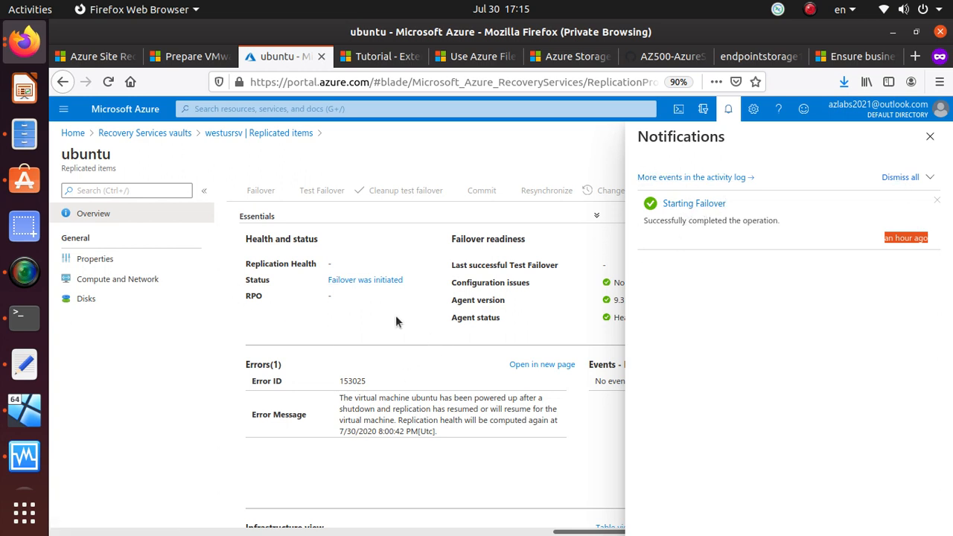
click(398, 249)
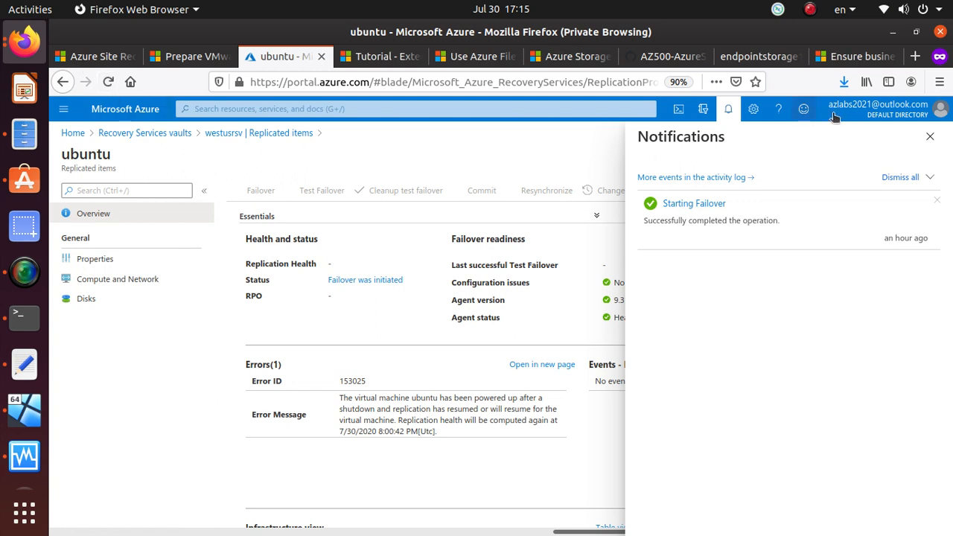
click(930, 138)
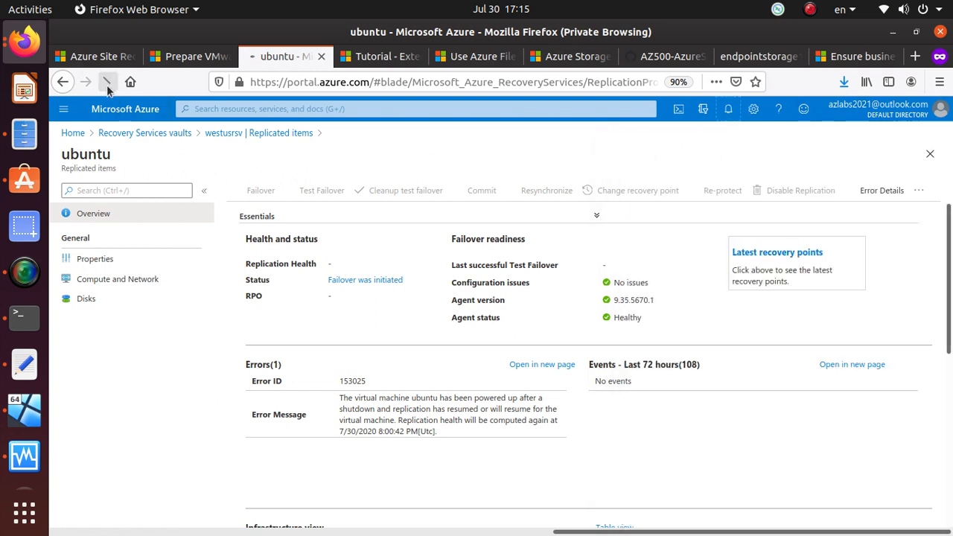
click(108, 81)
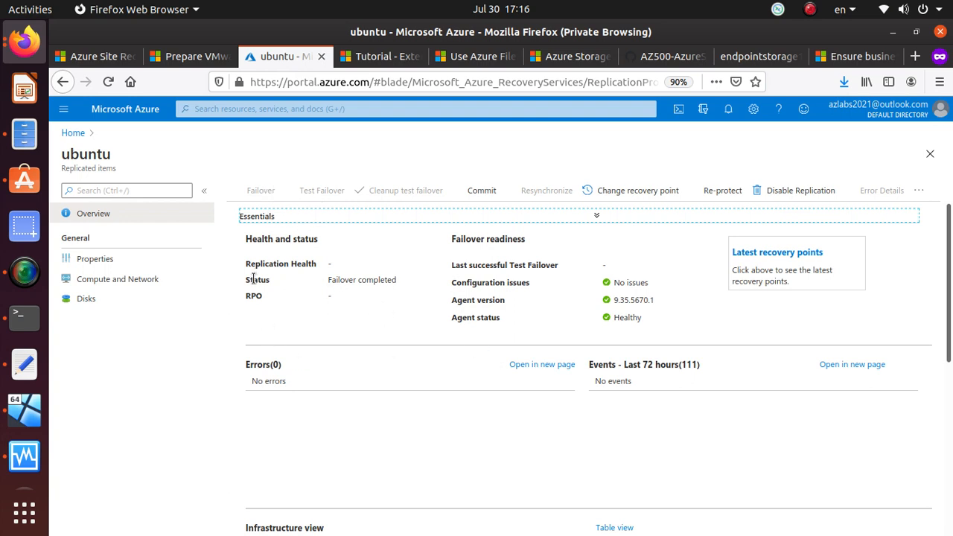
Review the replicated item's failover status, its Compute and Network properties and its disks
triple_click(388, 279)
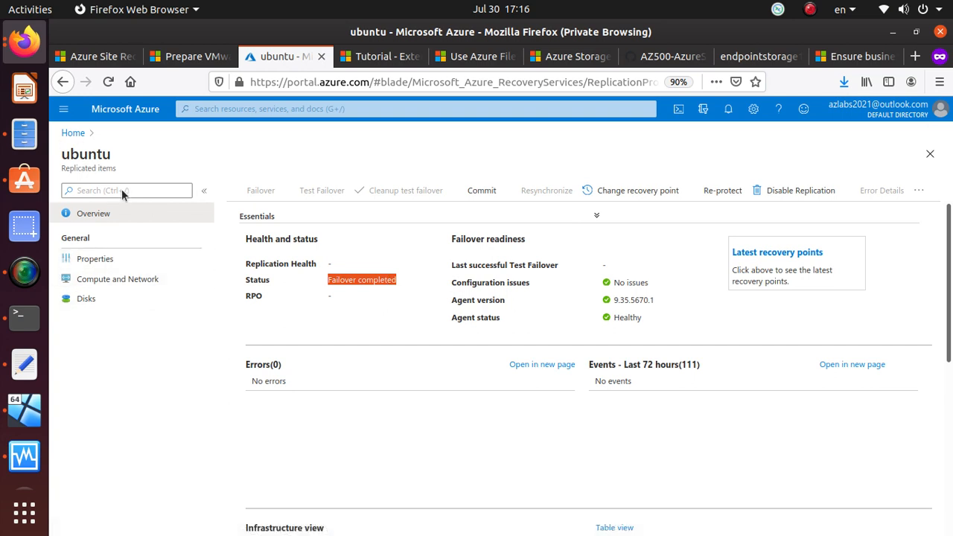
click(135, 280)
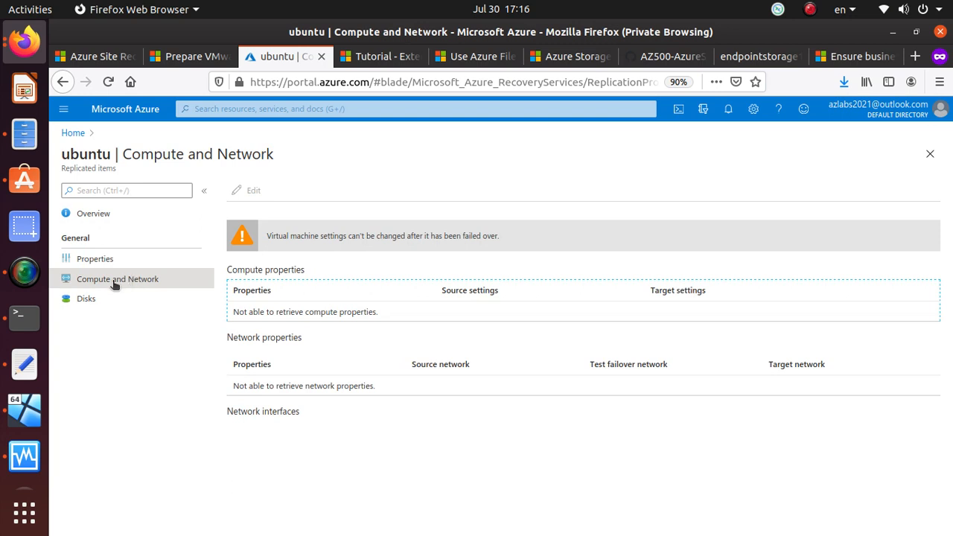
click(87, 304)
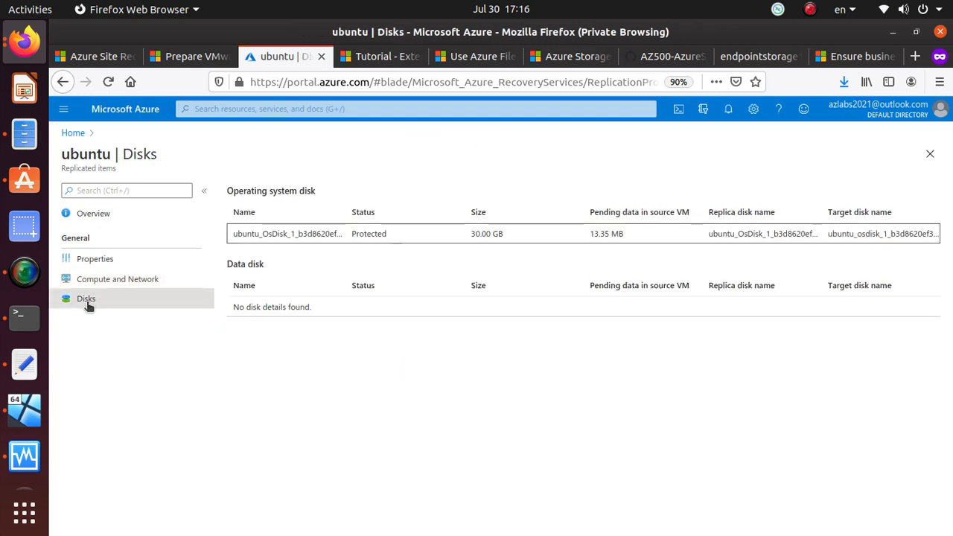
Open the KeepIt-asr resource group and review the resources it contains
click(73, 133)
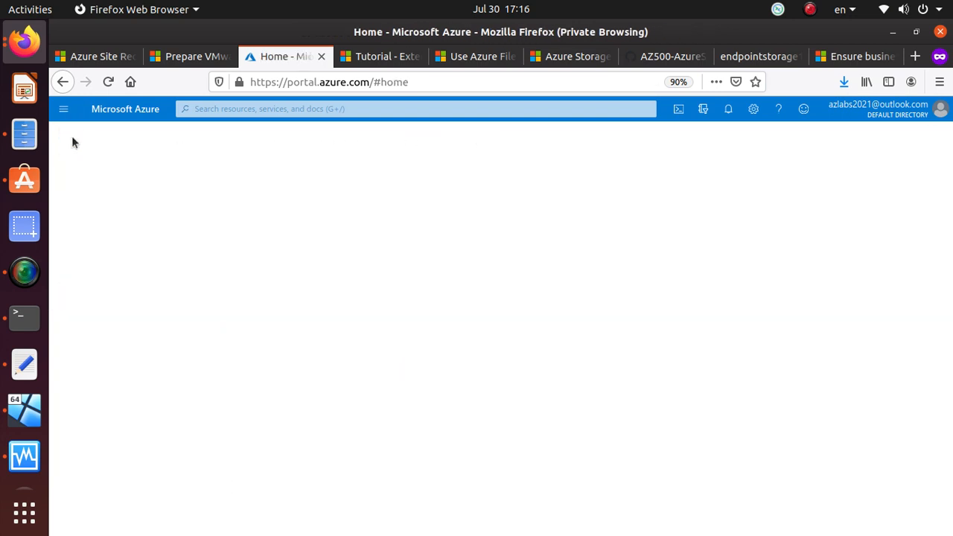
click(345, 215)
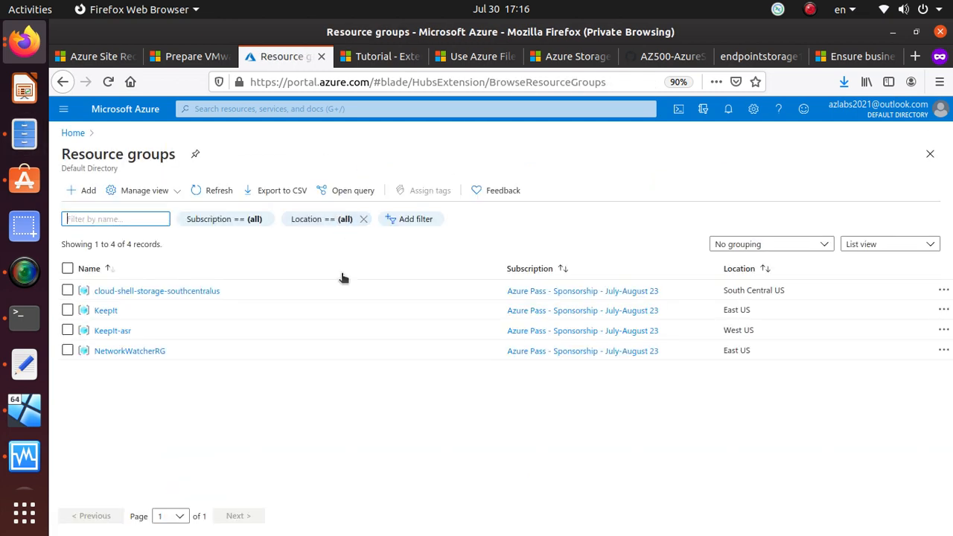
click(122, 331)
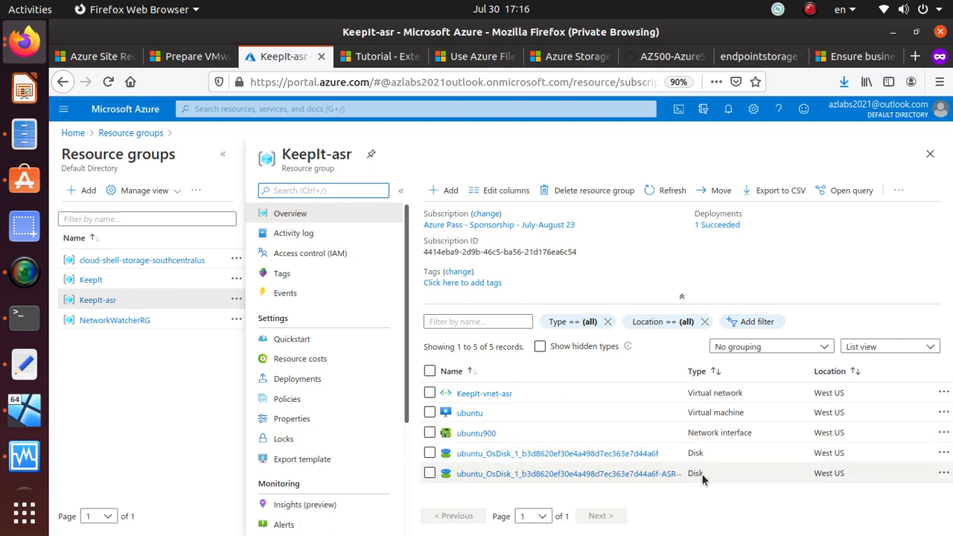
Open the ubuntu virtual machine in KeepIt-asr and check its public and private IP addresses and connection options
click(460, 415)
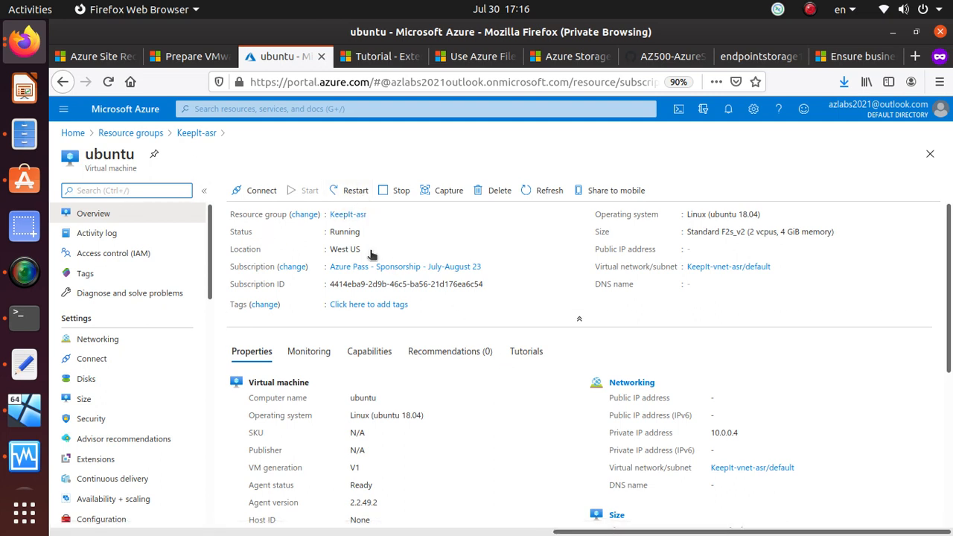
drag(682, 250, 736, 250)
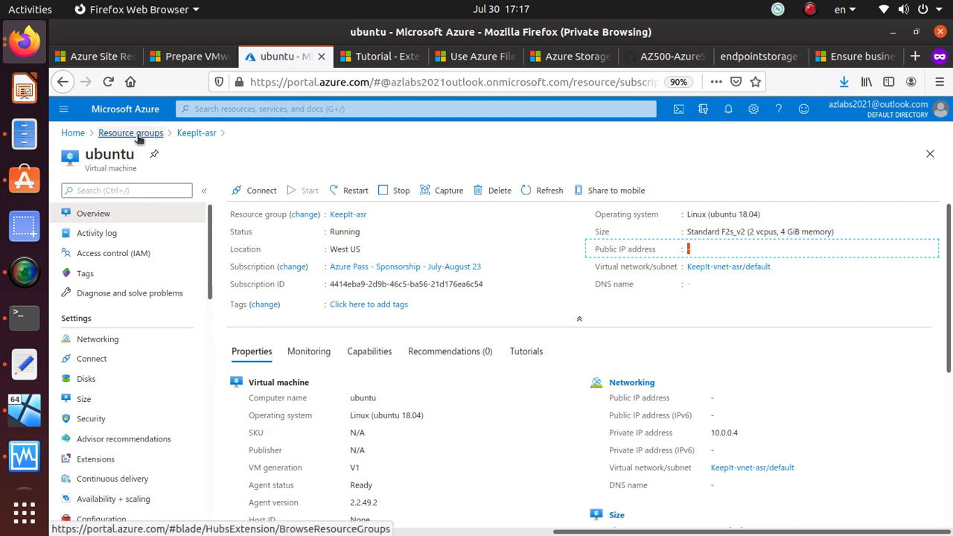
click(265, 190)
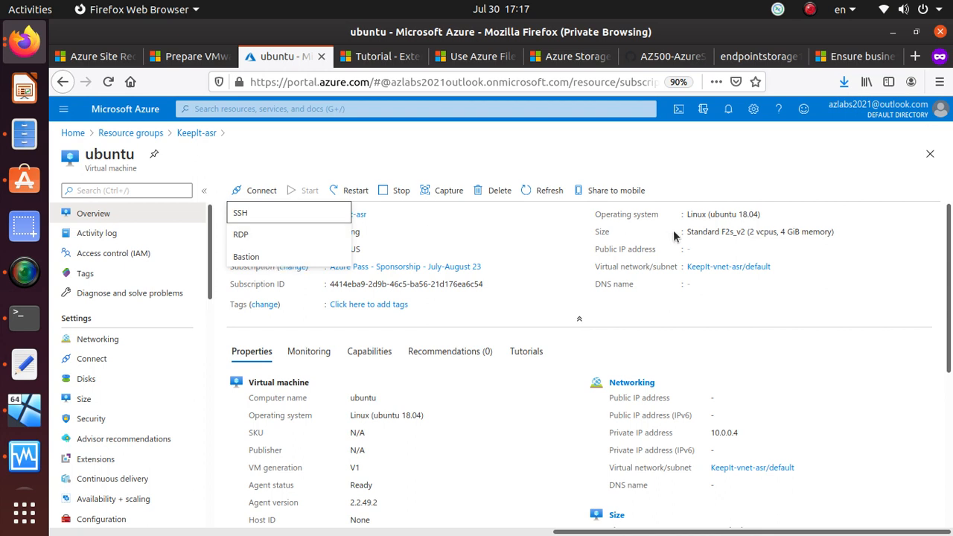
click(737, 435)
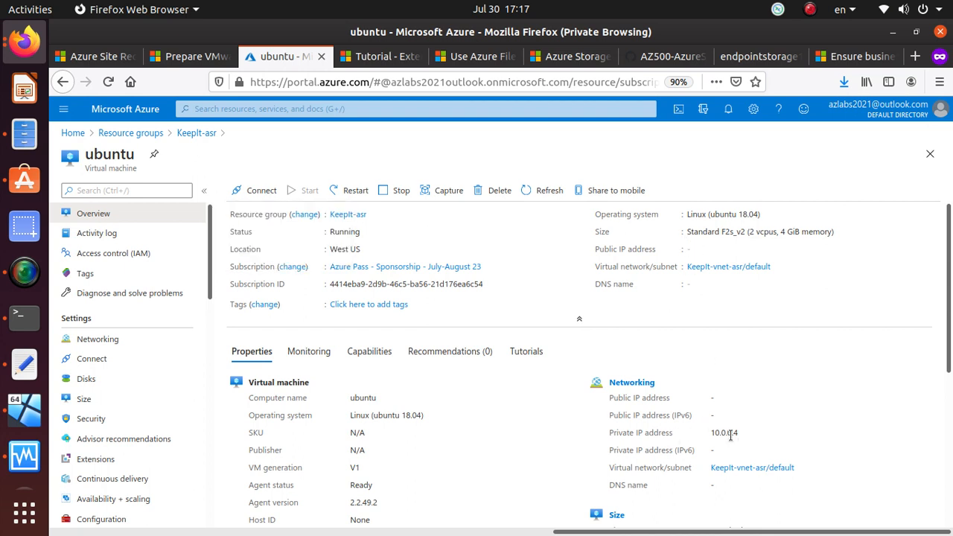
double_click(730, 435)
Return to the resource groups and view the resources in KeepIt-asr and in the original KeepIt group
click(143, 135)
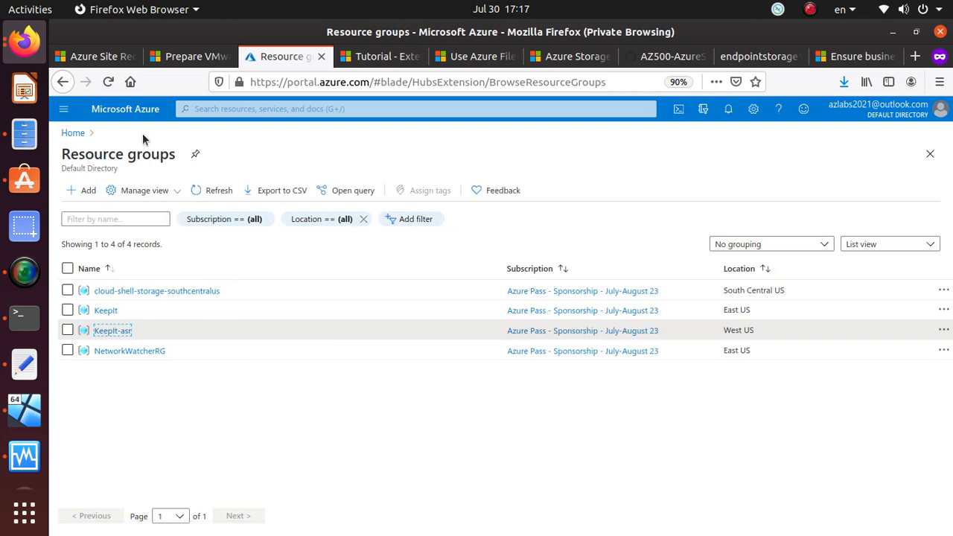
click(108, 330)
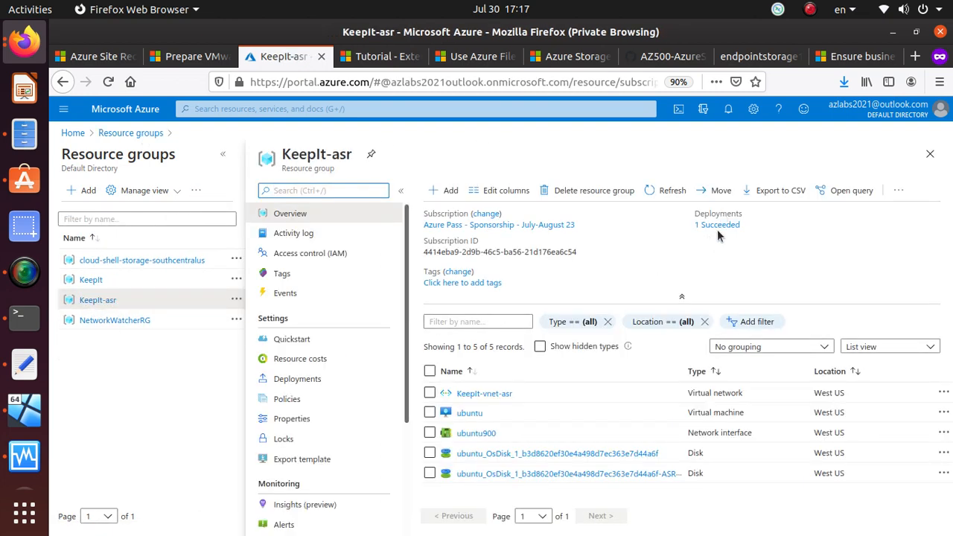
click(92, 282)
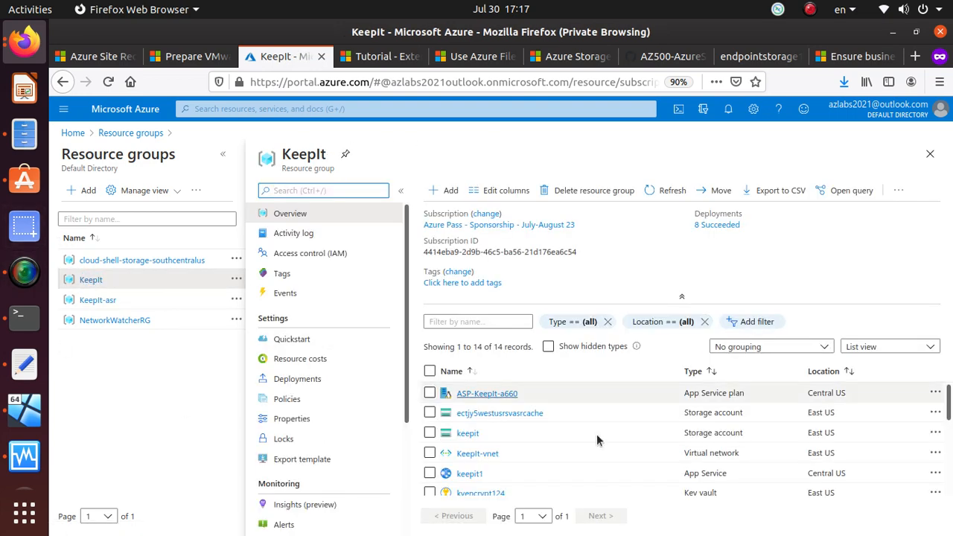
Open the original ubuntu virtual machine in the KeepIt resource group and check its status
scroll(629, 445, down, 5)
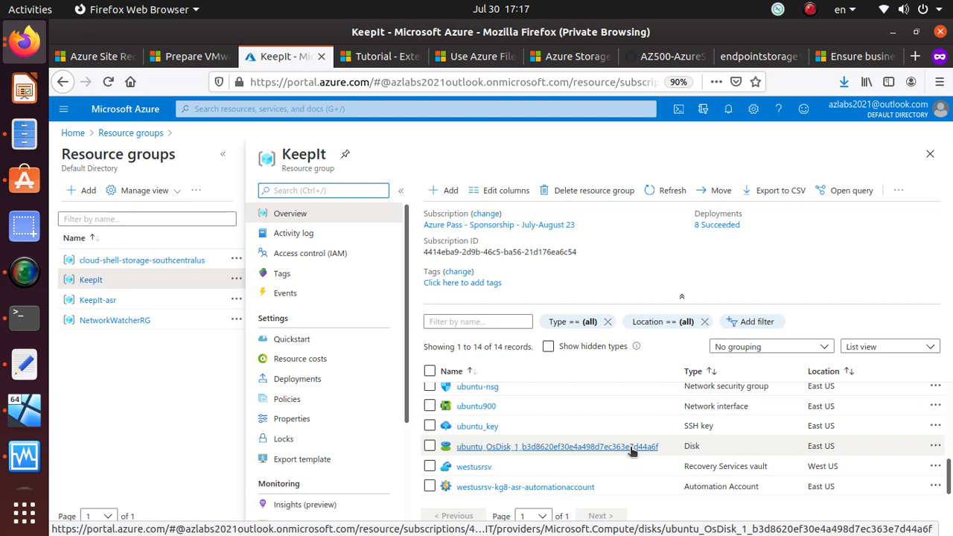
scroll(628, 445, up, 2)
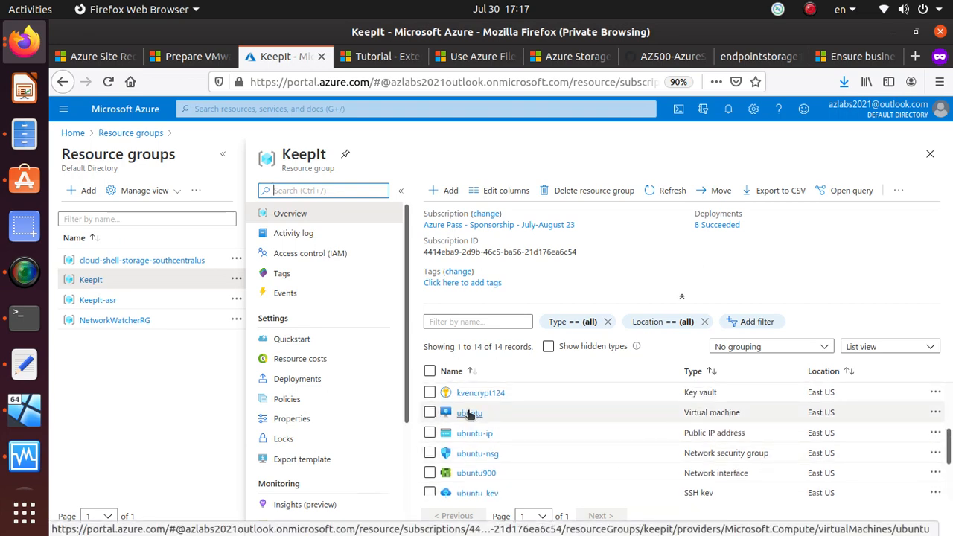
click(469, 413)
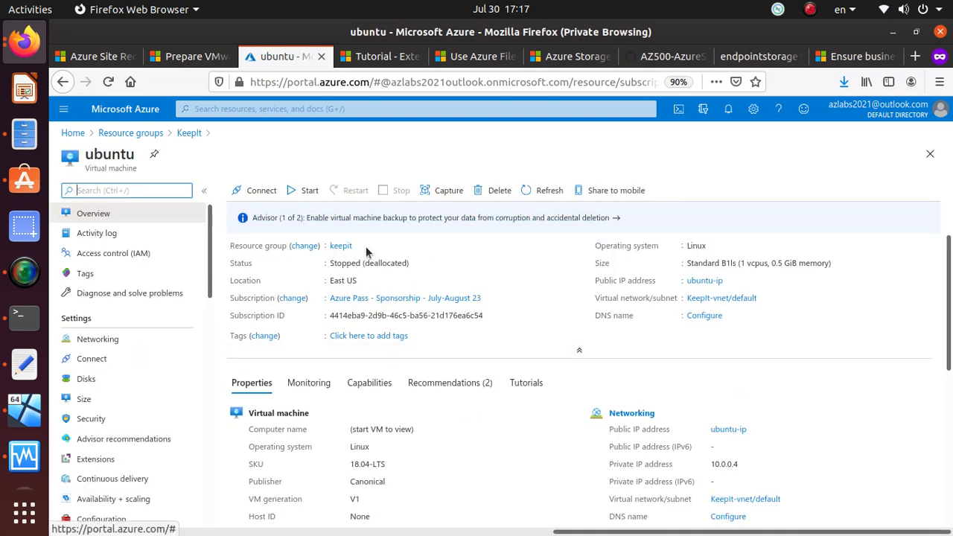
triple_click(392, 264)
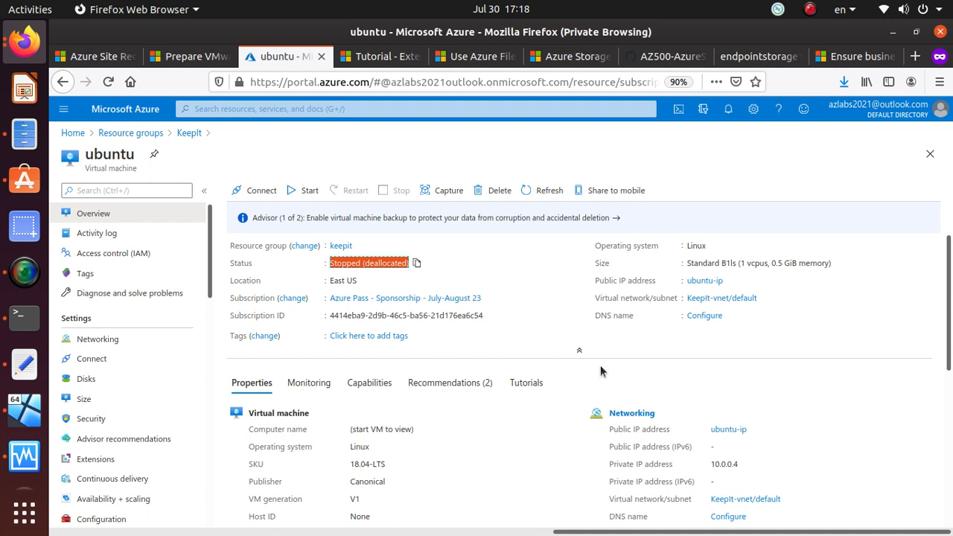
Review the original VM's networking, size, disk and extension properties, and return to the Azure portal home page
scroll(603, 372, down, 5)
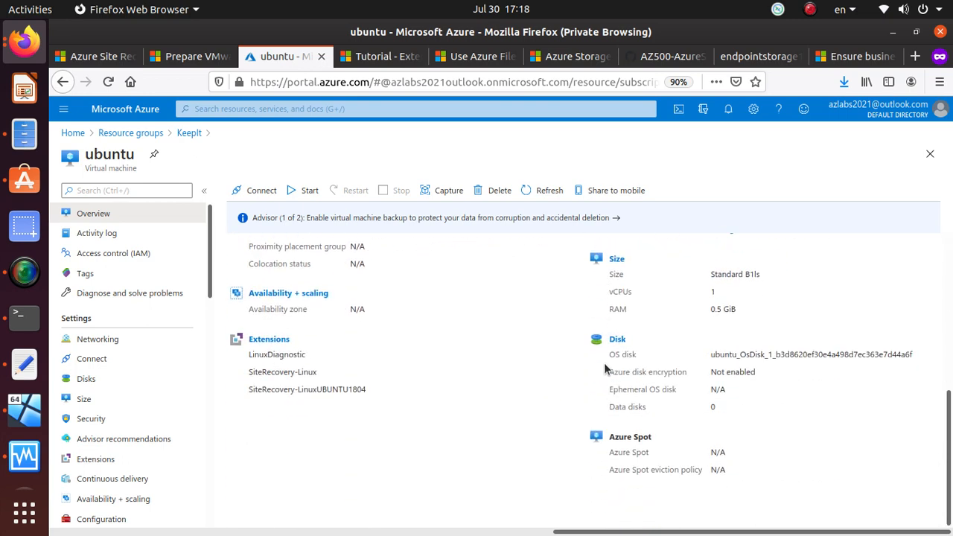
scroll(604, 364, up, 5)
scroll(605, 365, down, 4)
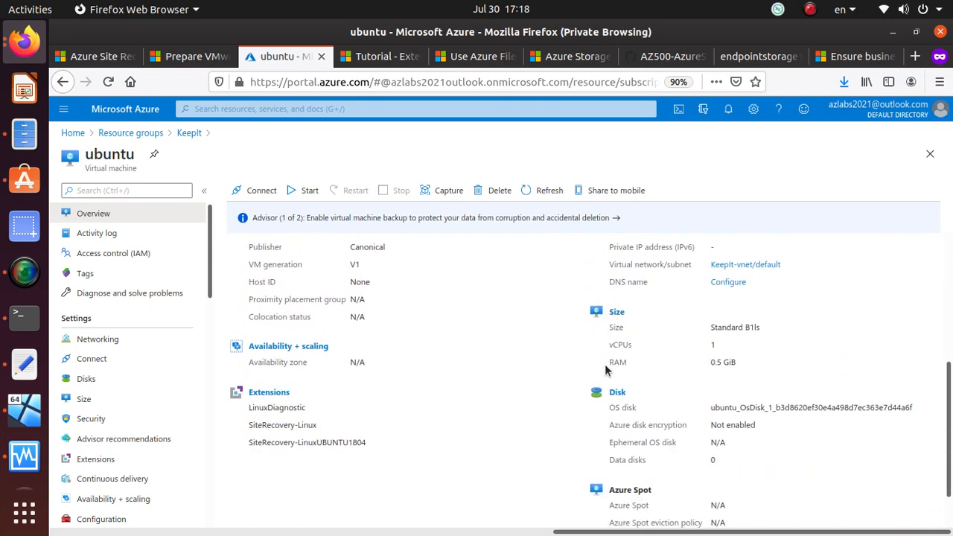
scroll(604, 369, up, 2)
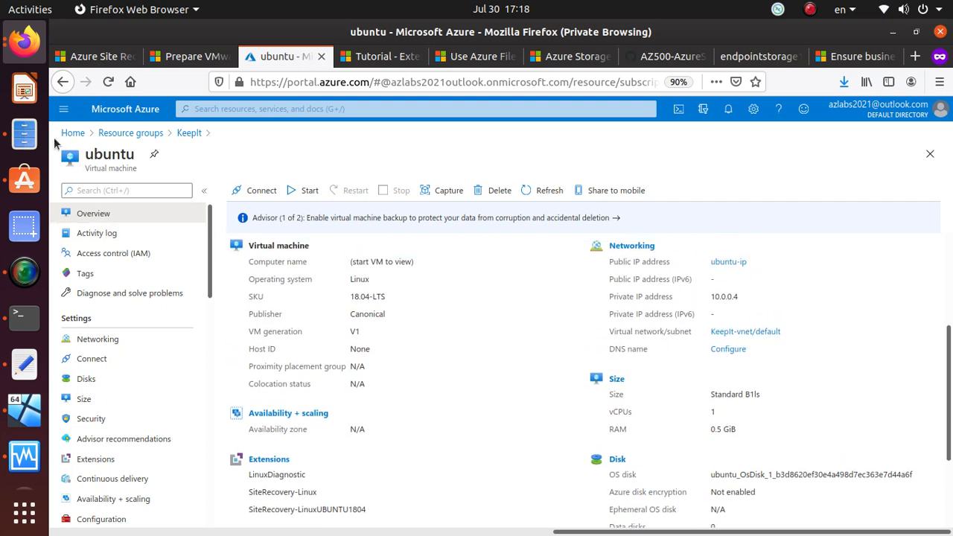
click(73, 133)
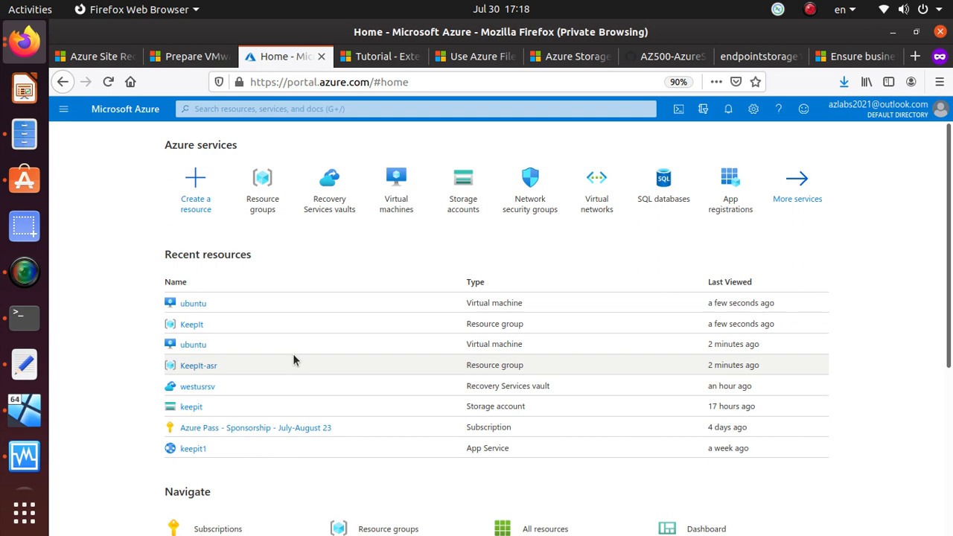
click(25, 273)
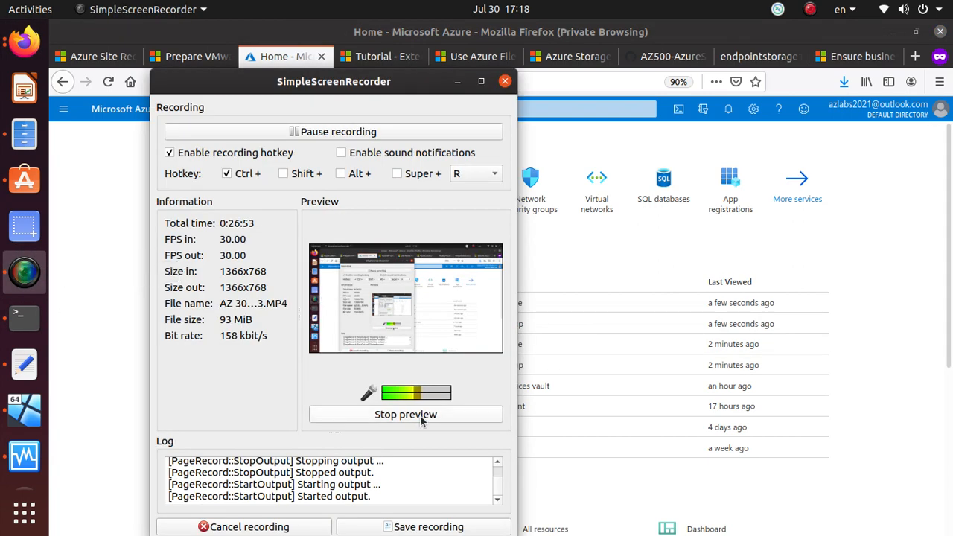